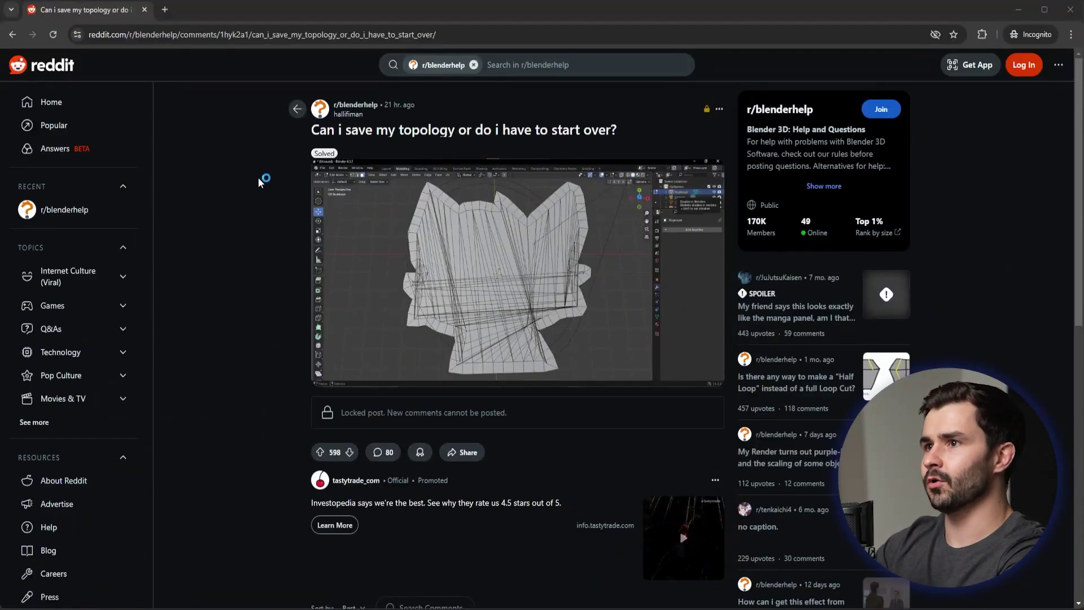
View the tangled-topology screenshot at full size, then close it
scroll(275, 201, "down", 6)
scroll(275, 204, "up", 7)
left_click(607, 271)
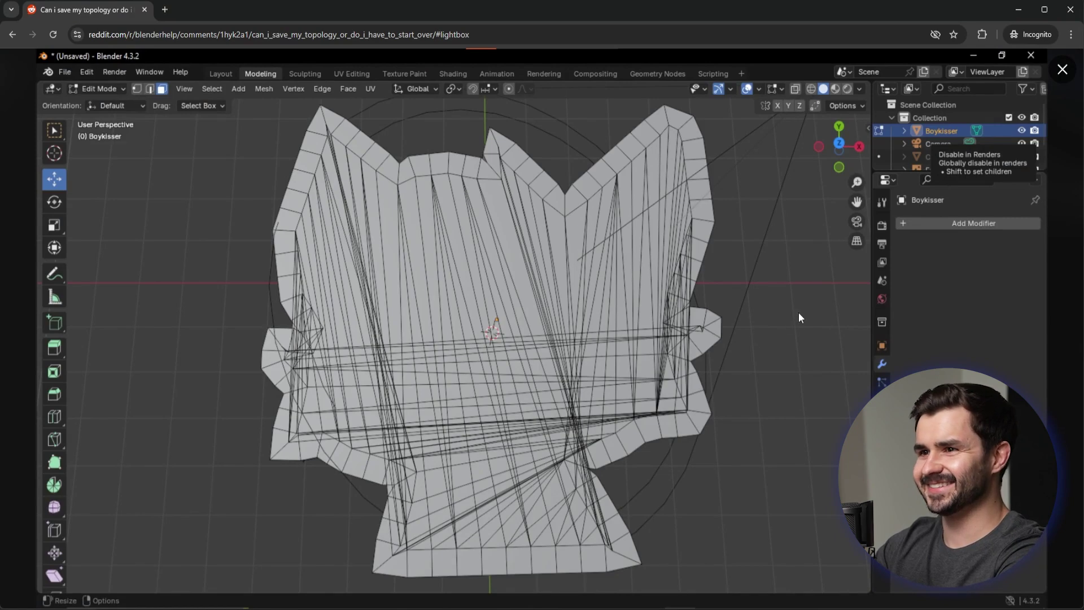
left_click(1061, 70)
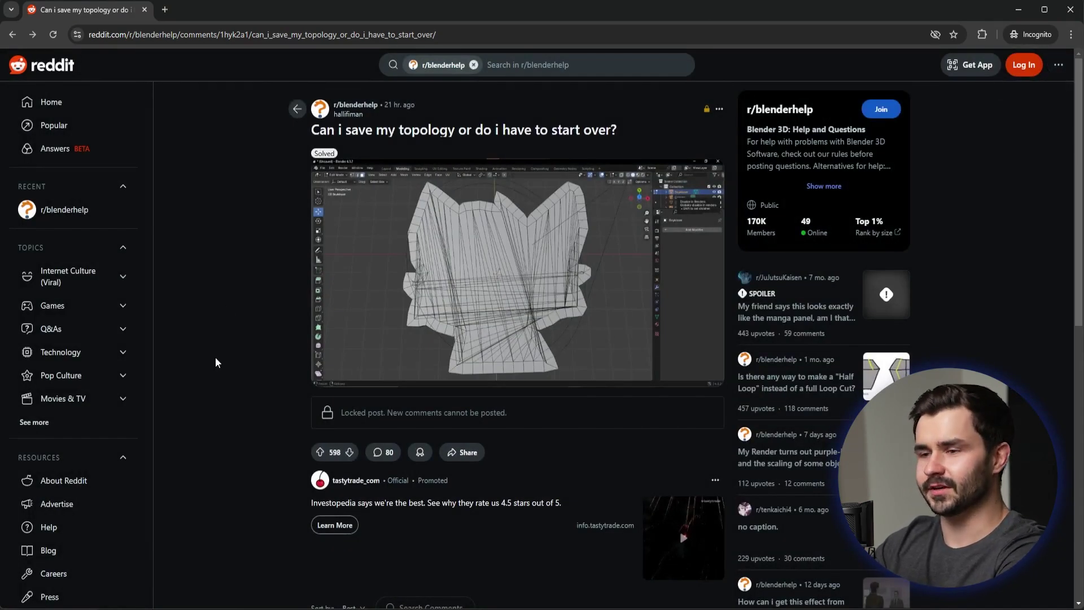
Open the topology screenshot full size a second time and close it again
scroll(217, 362, "down", 4)
scroll(216, 362, "up", 4)
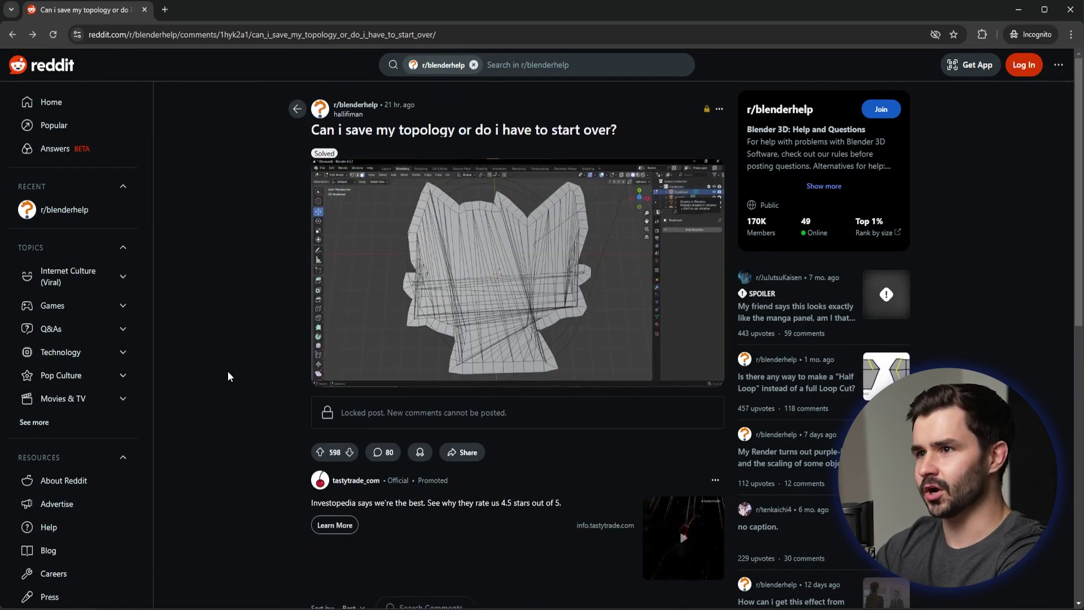
left_click(514, 242)
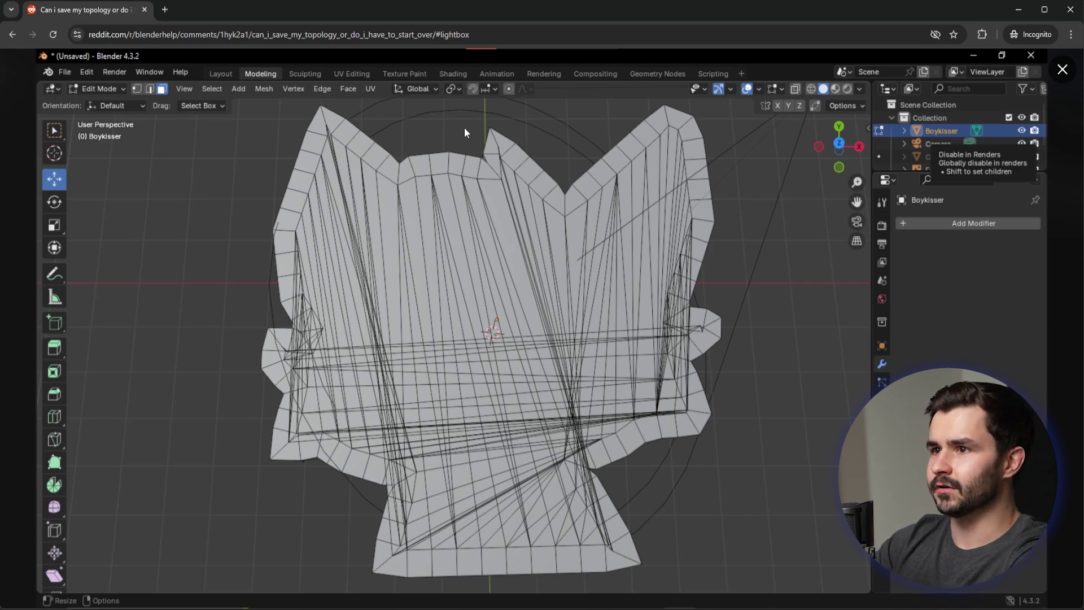
left_click(1063, 69)
Read through the post's comments and return to the r/blenderhelp feed
scroll(508, 453, "down", 5)
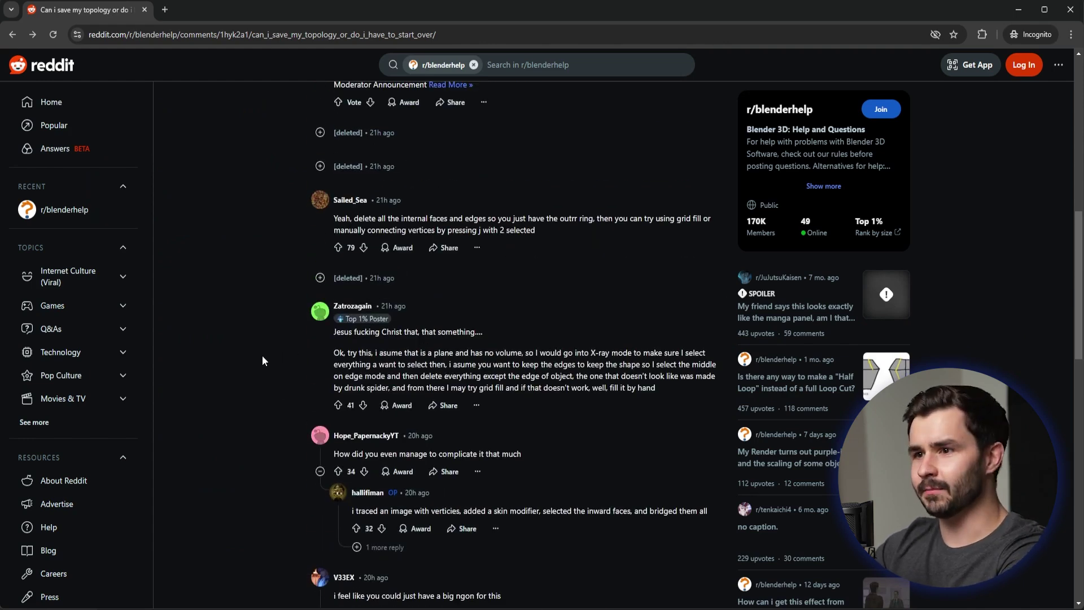
scroll(262, 356, "down", 4)
key("alt+Left")
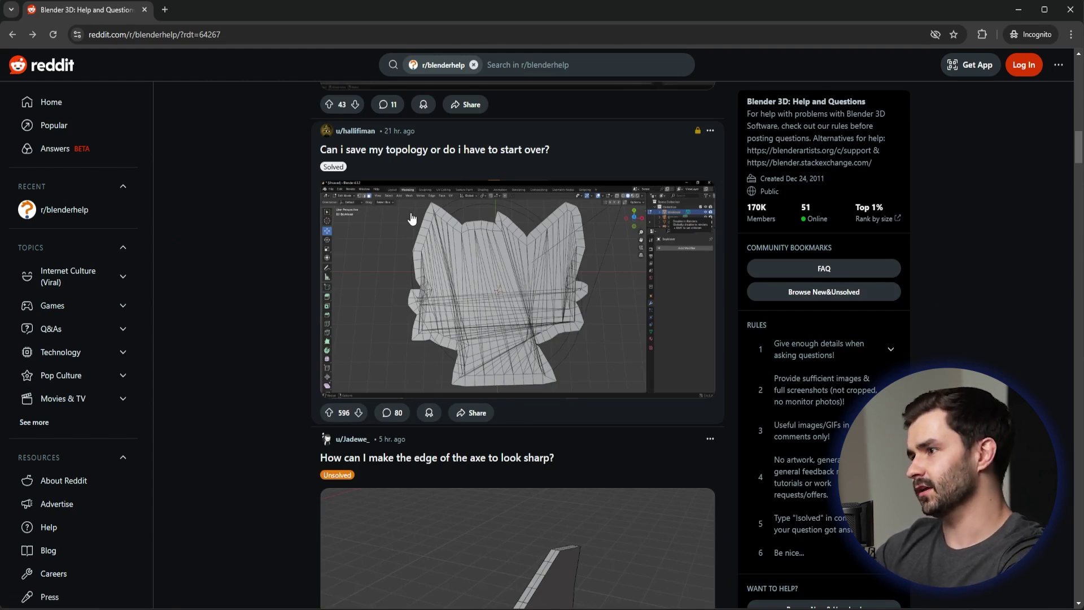
Open the axe-edge sharpness post, view its image full size, and skim the replies
scroll(296, 288, "down", 3)
left_click(441, 286)
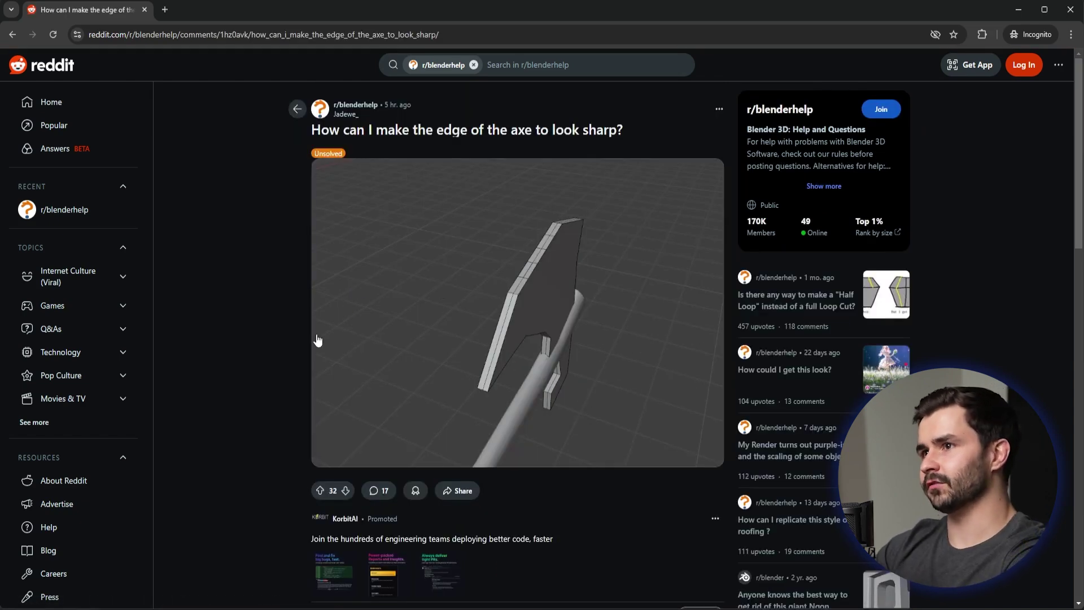
left_click(597, 261)
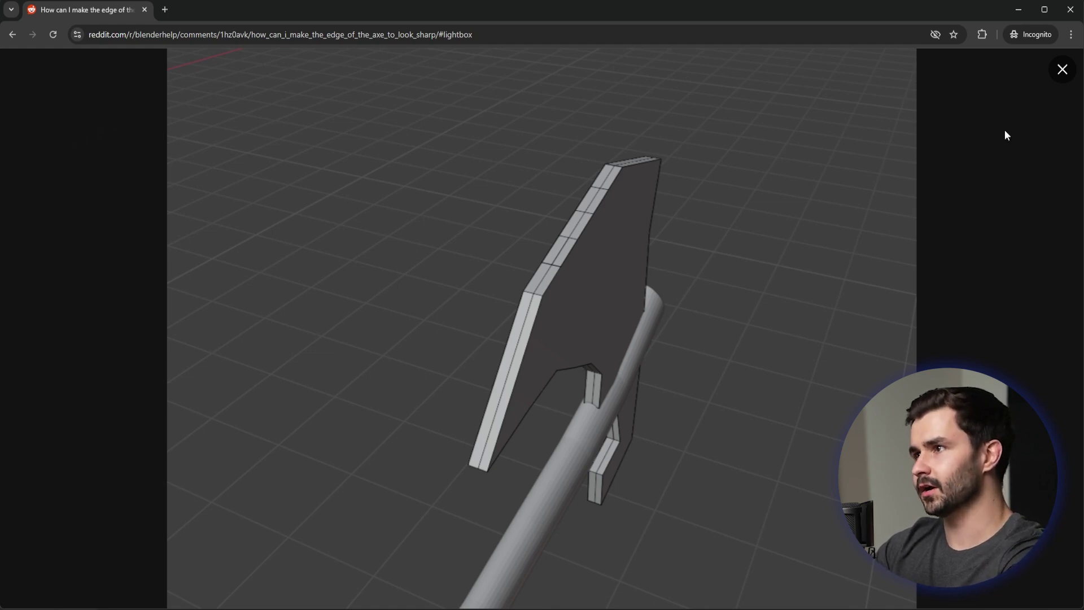
left_click(1062, 69)
scroll(486, 317, "down", 5)
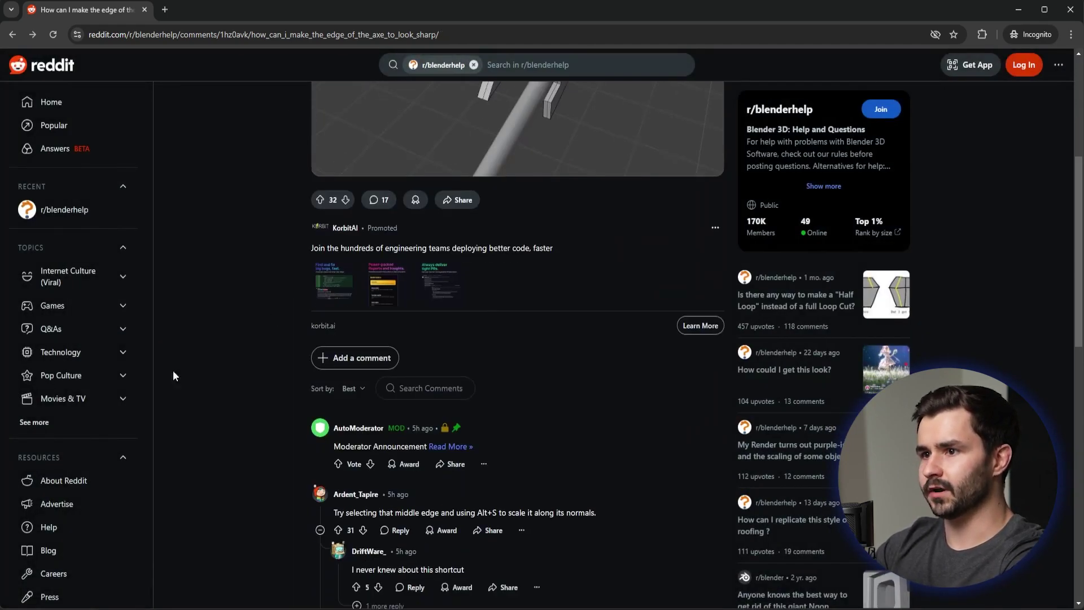
scroll(305, 346, "up", 5)
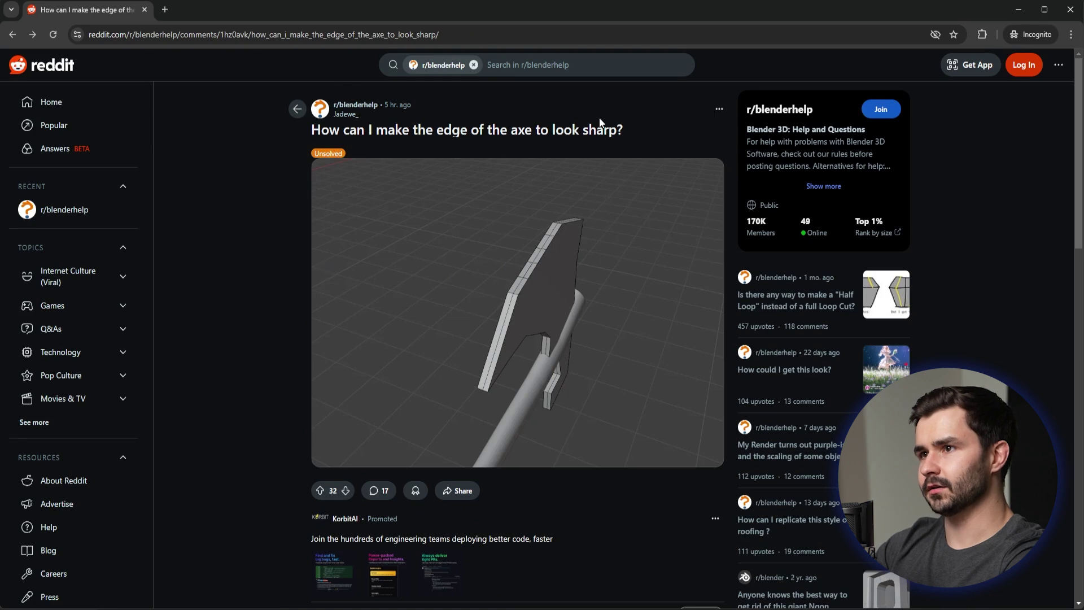
Return to r/blenderhelp and scroll down to the post about extruding ring faces along normals
key("alt+Left")
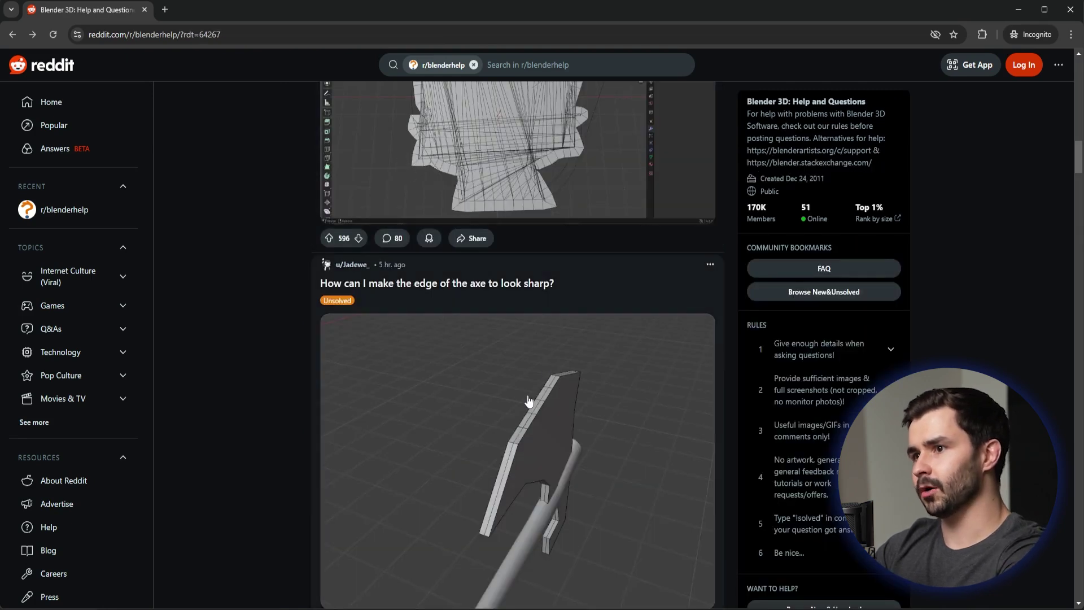
scroll(528, 404, "down", 2)
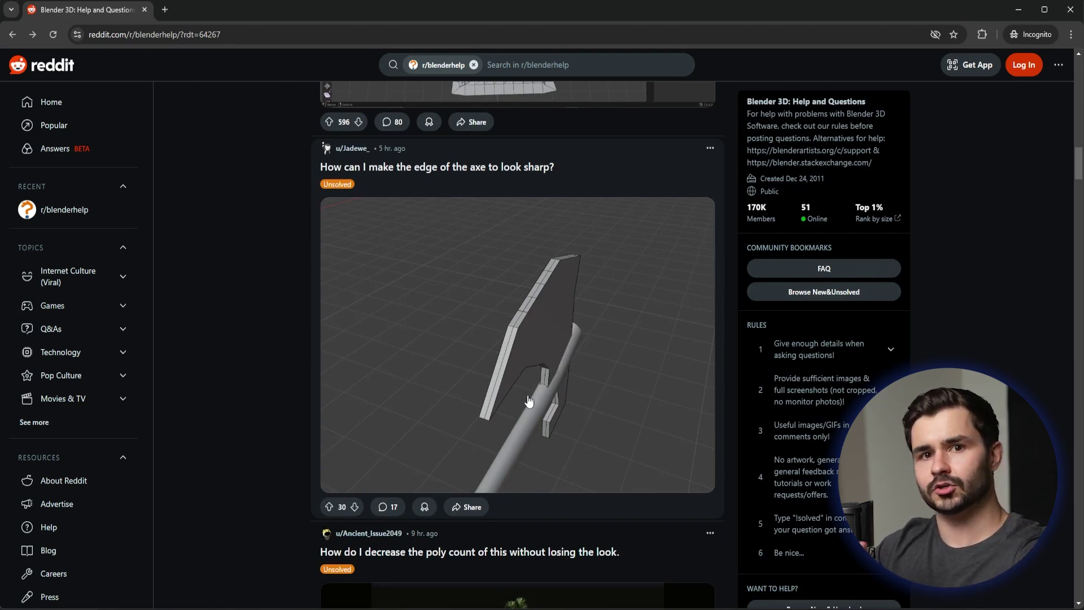
scroll(526, 407, "down", 4)
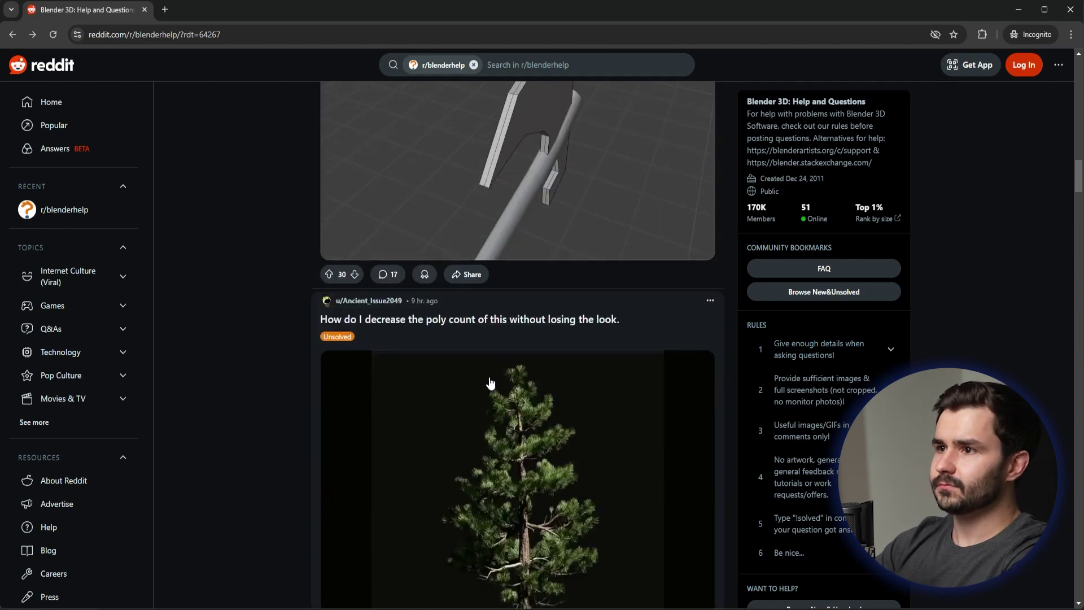
scroll(488, 382, "down", 2)
scroll(487, 382, "down", 15)
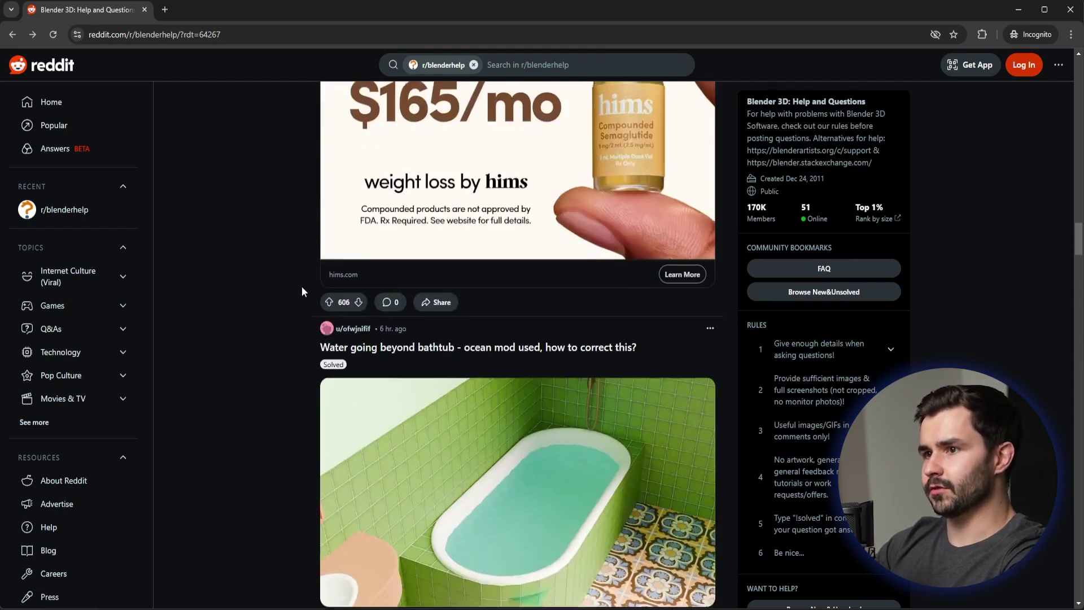
scroll(302, 287, "up", 5)
scroll(296, 287, "down", 10)
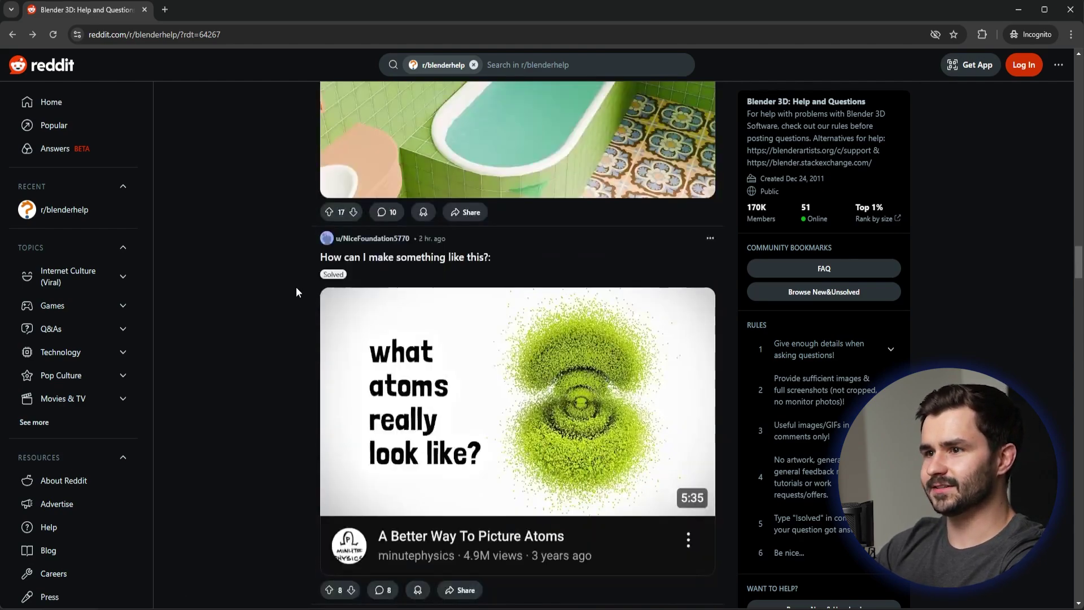
scroll(296, 287, "down", 3)
scroll(296, 288, "down", 3)
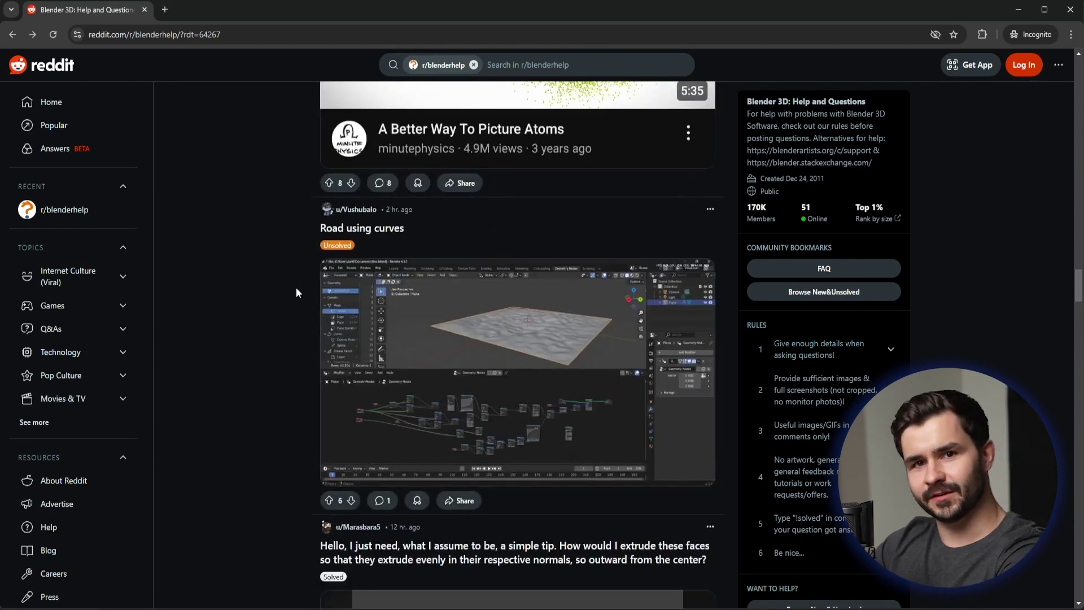
scroll(282, 260, "down", 4)
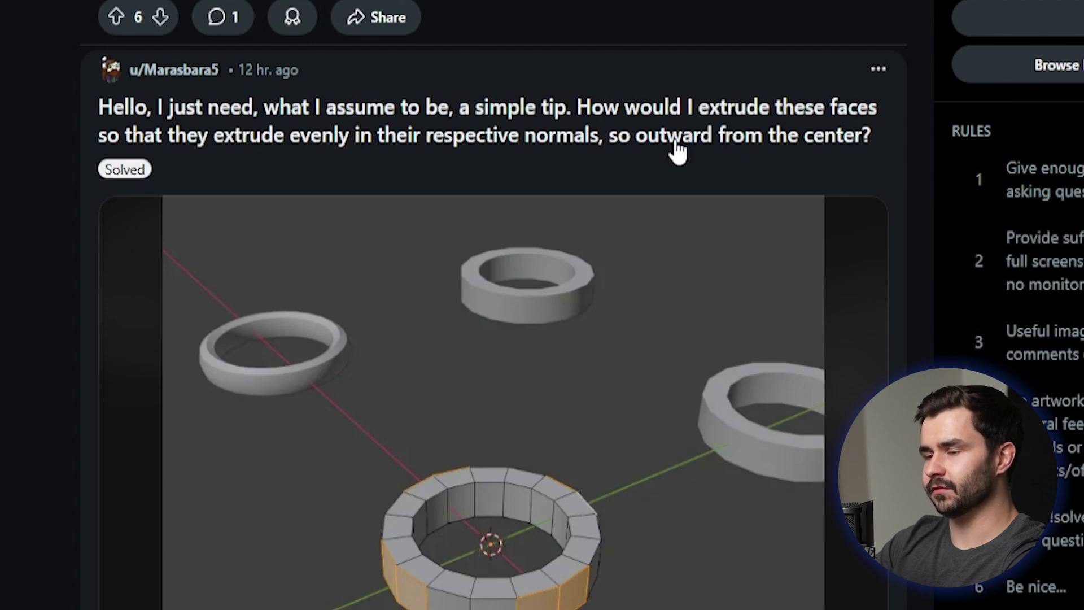
scroll(794, 133, "down", 5)
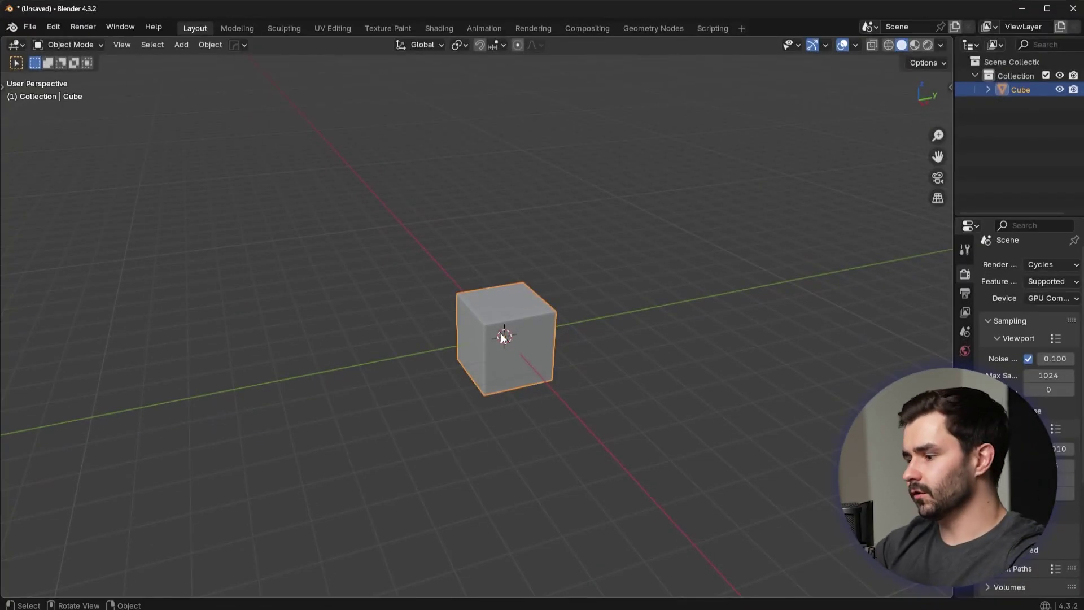
Delete the default cube and add a cylinder mesh
key("Delete")
key("shift+a")
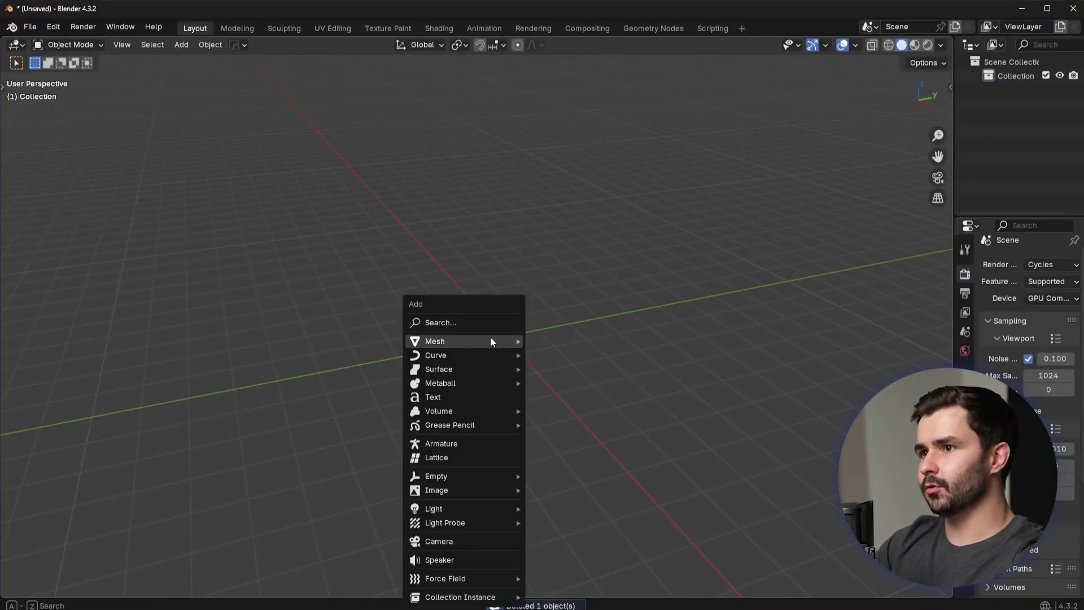
mouse_move(484, 340)
left_click(585, 430)
Set the new cylinder's vertex count to 32
left_click(85, 589)
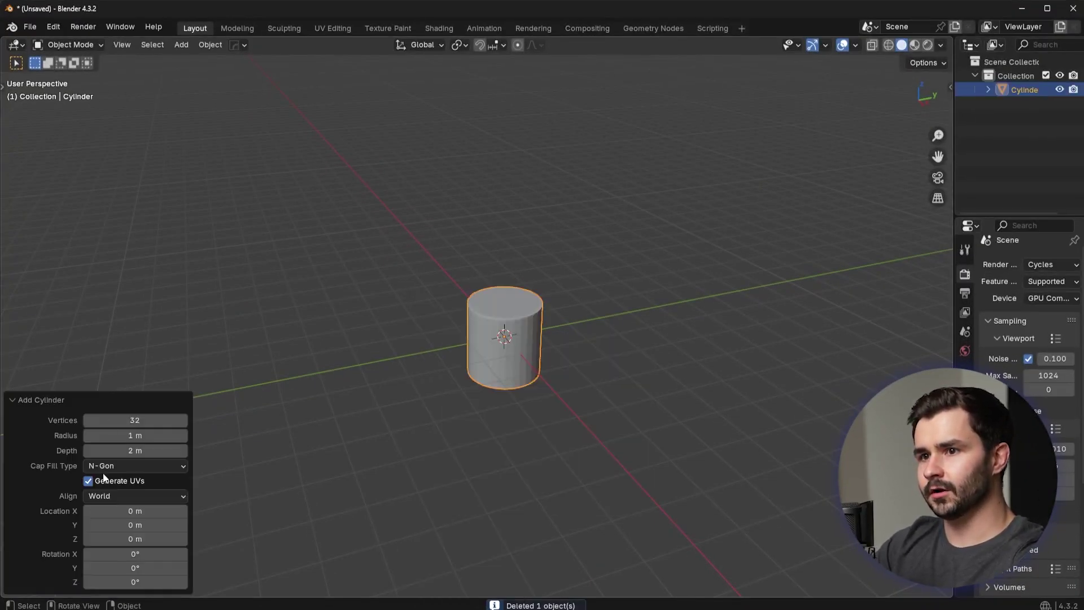
double_click(112, 422)
type("16")
key("Return")
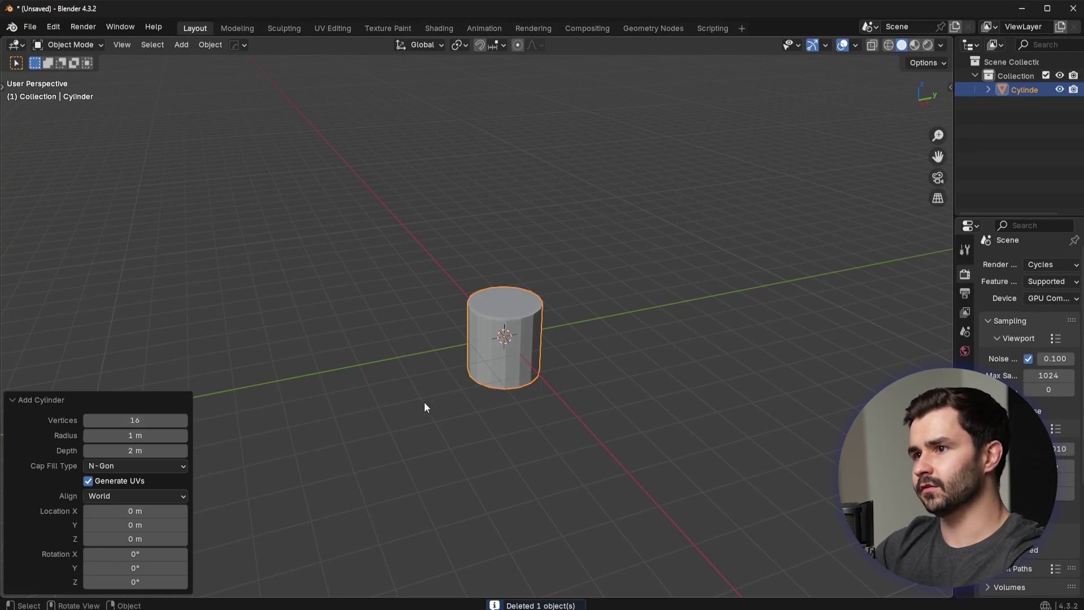
scroll(489, 404, "up", 5)
middle_click_drag(506, 440, 401, 380, "shift")
double_click(139, 419)
type("32")
key("Return")
Flatten the cylinder along Z and add a centred loop cut around its sides
key("s")
key("z")
left_click(790, 360)
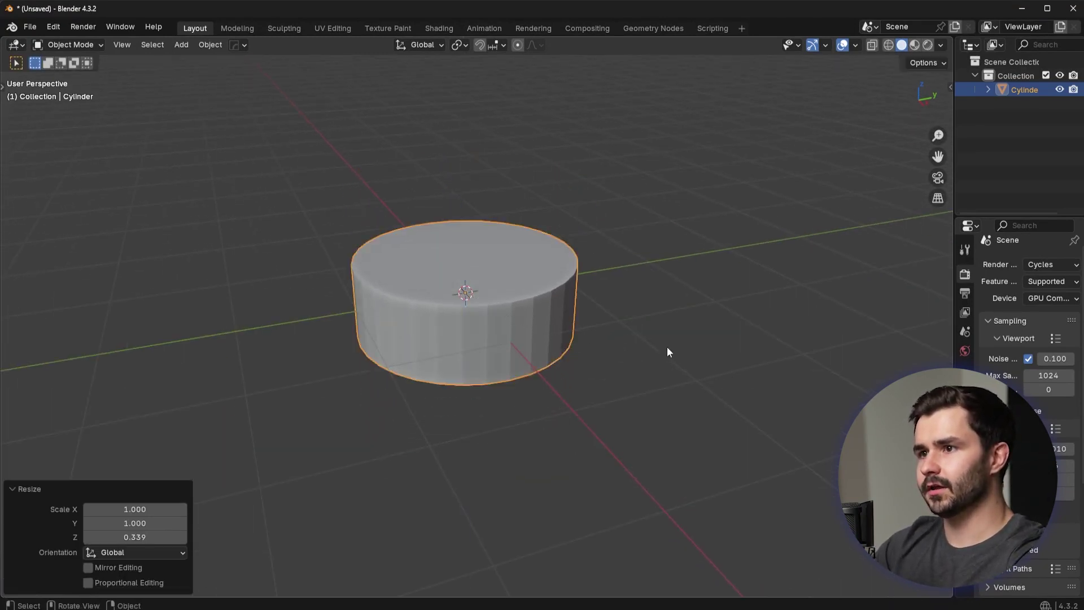
scroll(790, 360, "up", 4)
key("ctrl+r")
left_click(363, 366)
right_click(365, 364)
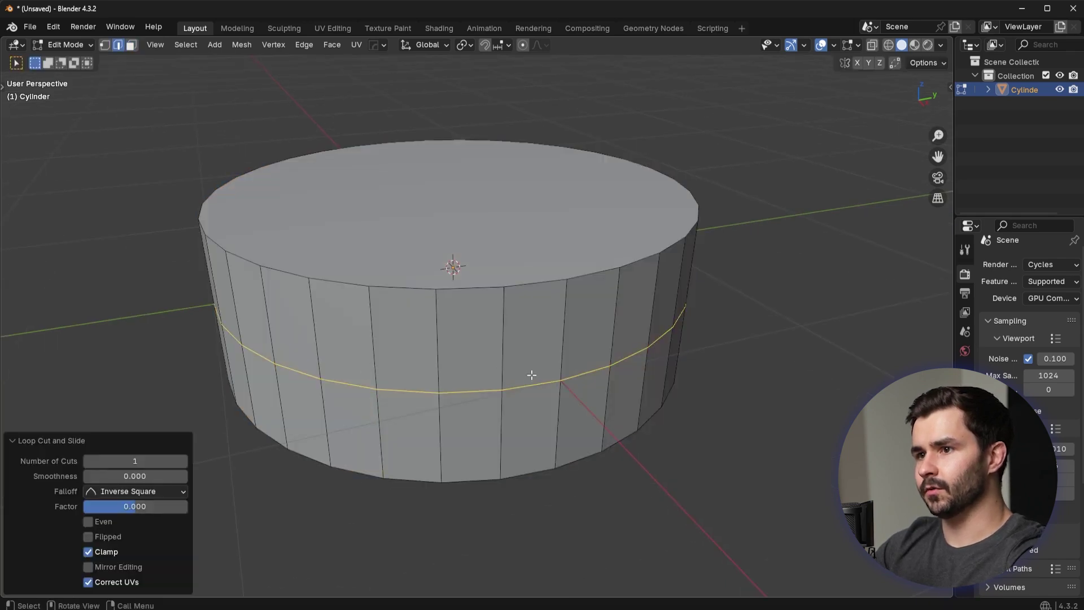
Squash the whole mesh vertically in face mode, then apply the cylinder's scale
key("3")
key("a")
key("s")
key("z")
left_click(625, 400)
key("Tab")
key("ctrl+a")
left_click(612, 290)
key("Tab")
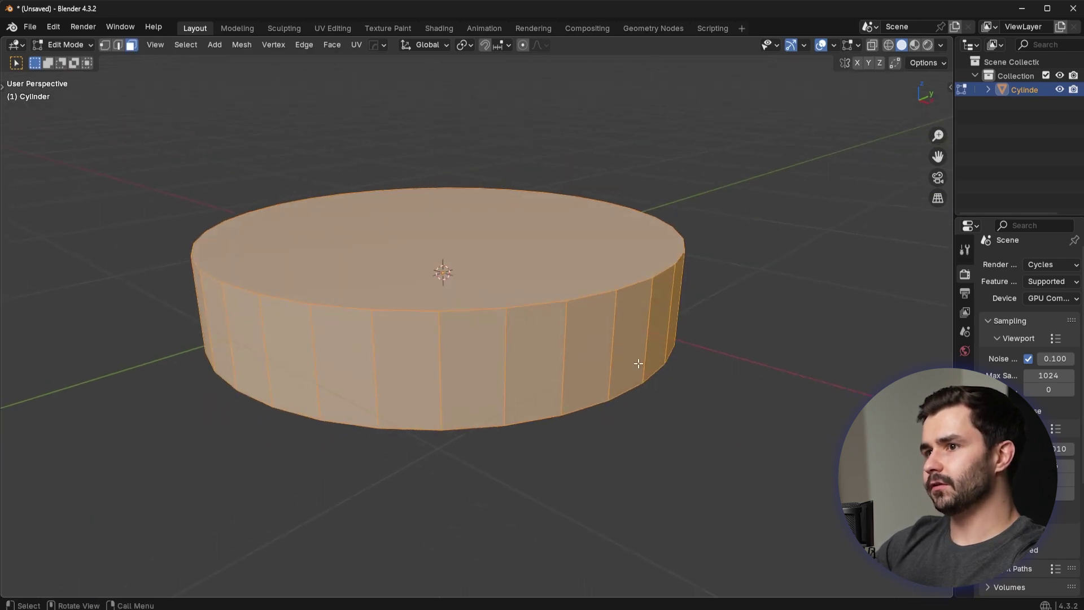
Manually pick several neighbouring side faces of the cylinder
left_click(423, 341)
left_click(461, 337, "shift")
middle_click_drag(624, 351, 586, 362)
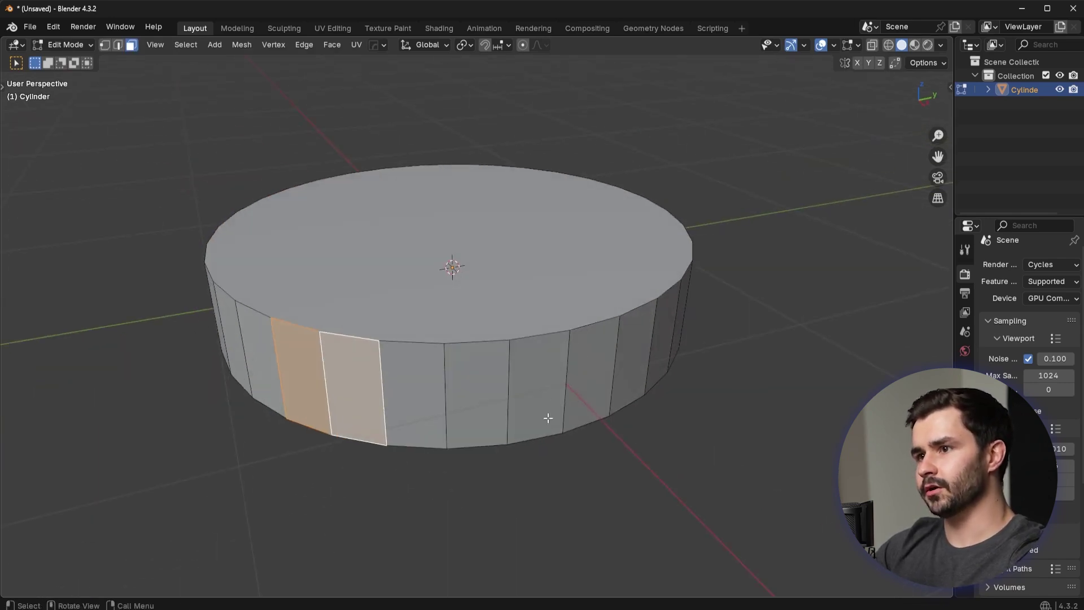
left_click(549, 418, "shift")
left_click(602, 363, "shift")
middle_click_drag(734, 368, 660, 371)
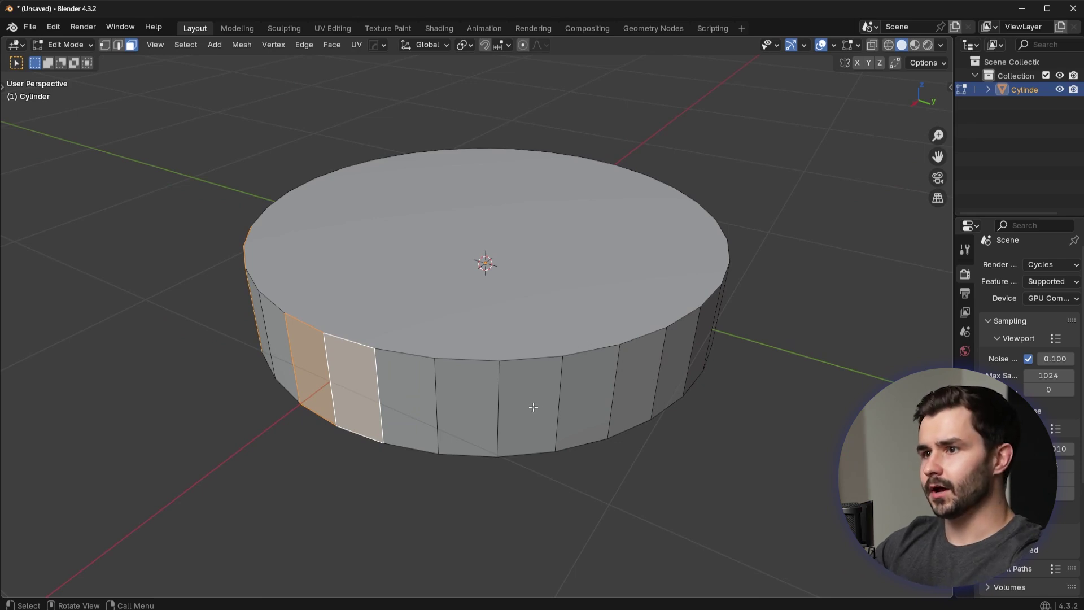
left_click(554, 395, "shift")
left_click(613, 391, "shift")
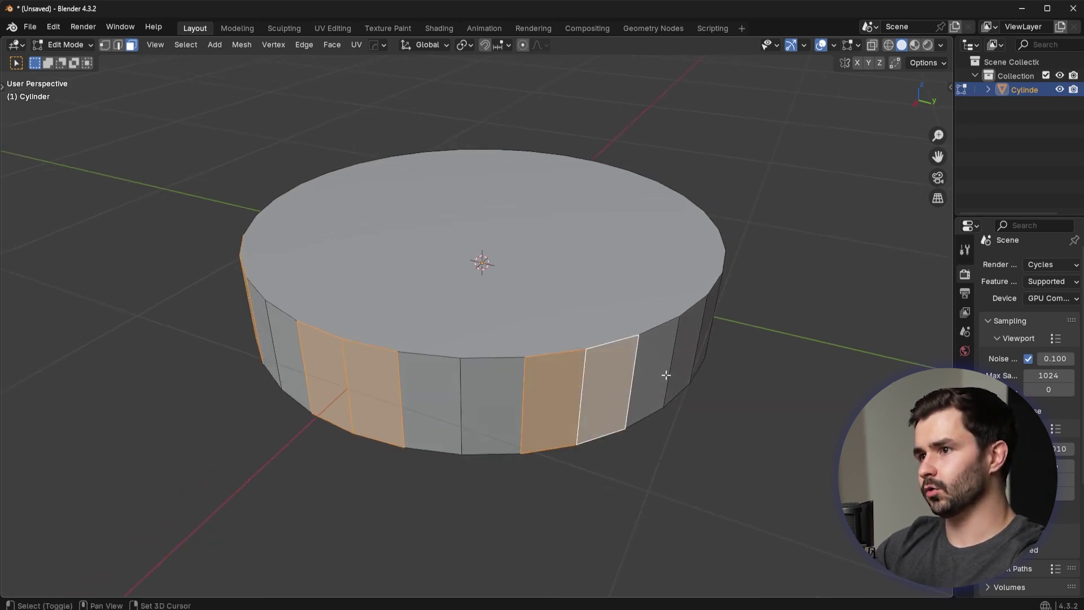
key("ctrl+z")
key("ctrl+z")
middle_click_drag(714, 380, 615, 396)
middle_click_drag(468, 382, 569, 426)
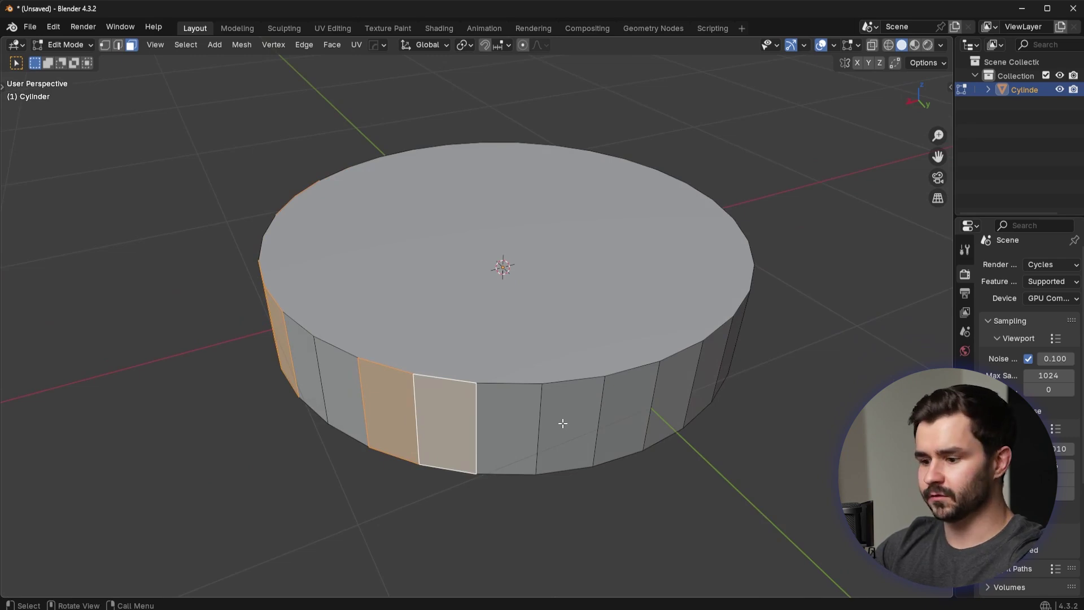
Try Select Similar by number of sides, perimeter, coplanar and flat/smooth shading
key("shift+g")
left_click(553, 452)
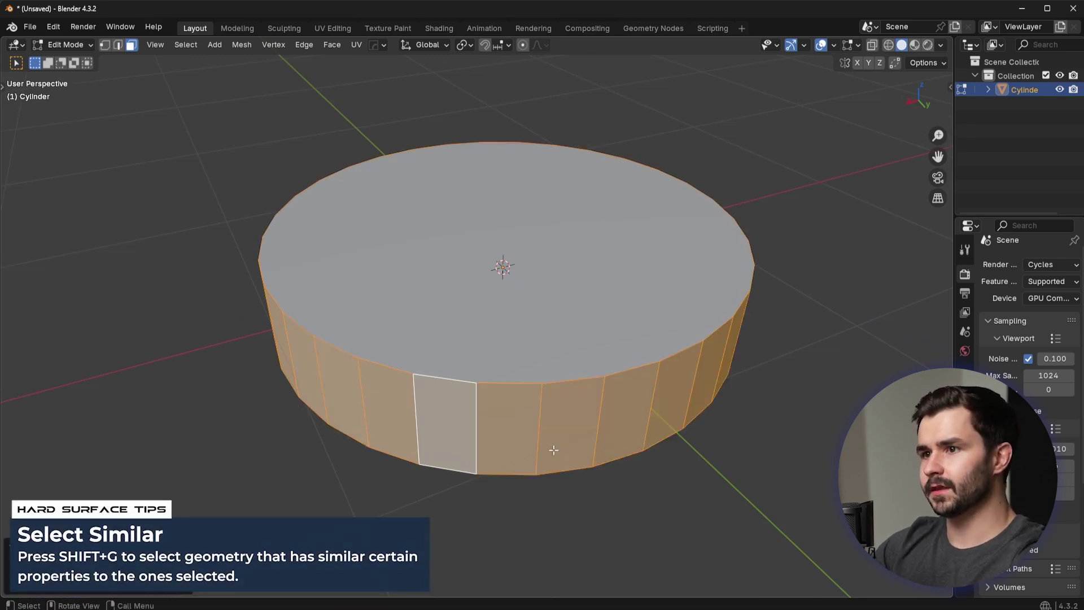
key("ctrl+z")
key("shift+g")
left_click(539, 470)
key("ctrl+z")
key("shift+g")
key("Escape")
key("shift+g")
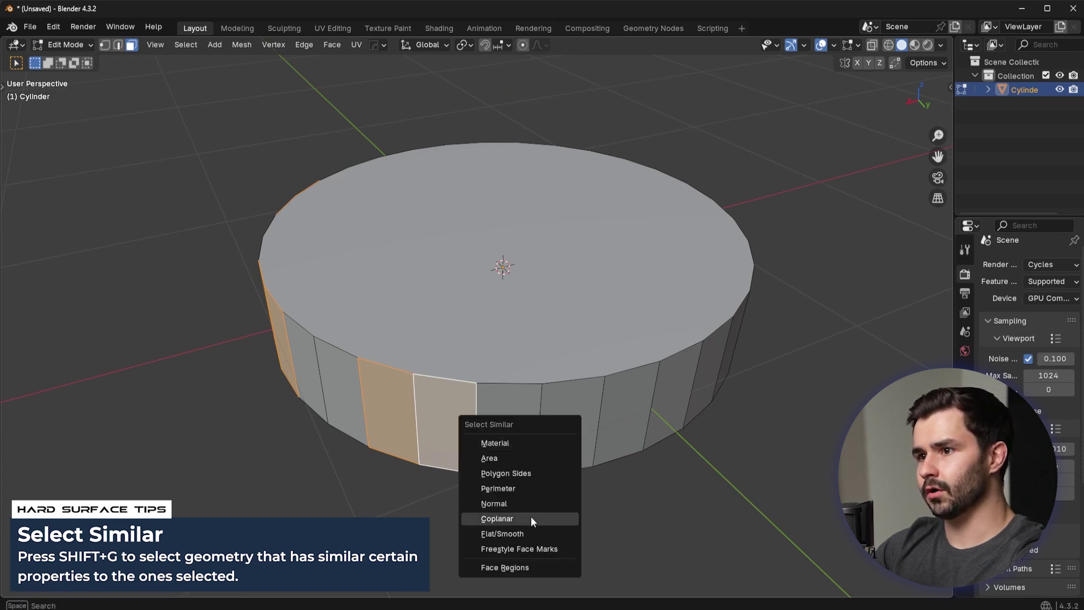
left_click(536, 516)
key("shift+g")
left_click(527, 530)
key("ctrl+z")
Try Select Similar by normal, perimeter, face regions and Freestyle face marks
key("shift+g")
left_click(501, 489)
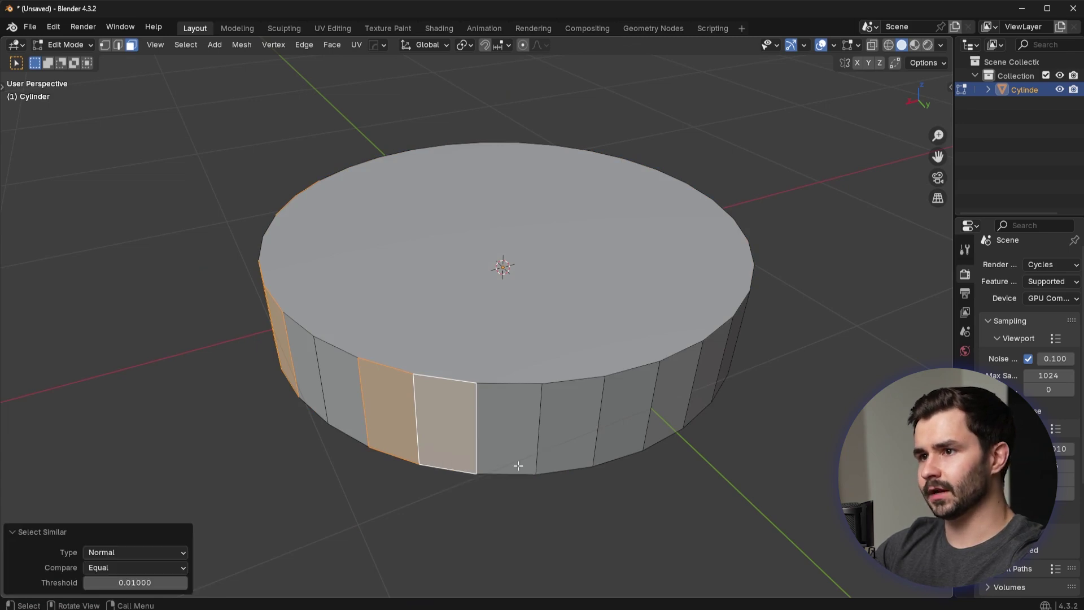
key("shift+g")
left_click(513, 446)
key("ctrl+z")
key("shift+g")
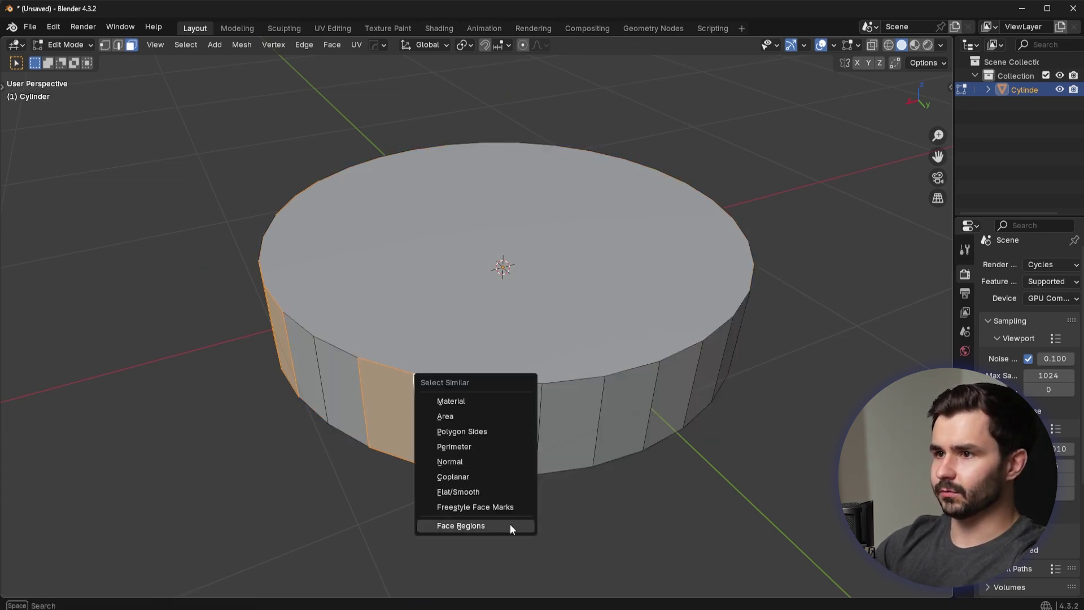
left_click(510, 524)
middle_click_drag(511, 520, 629, 438)
key("shift+g")
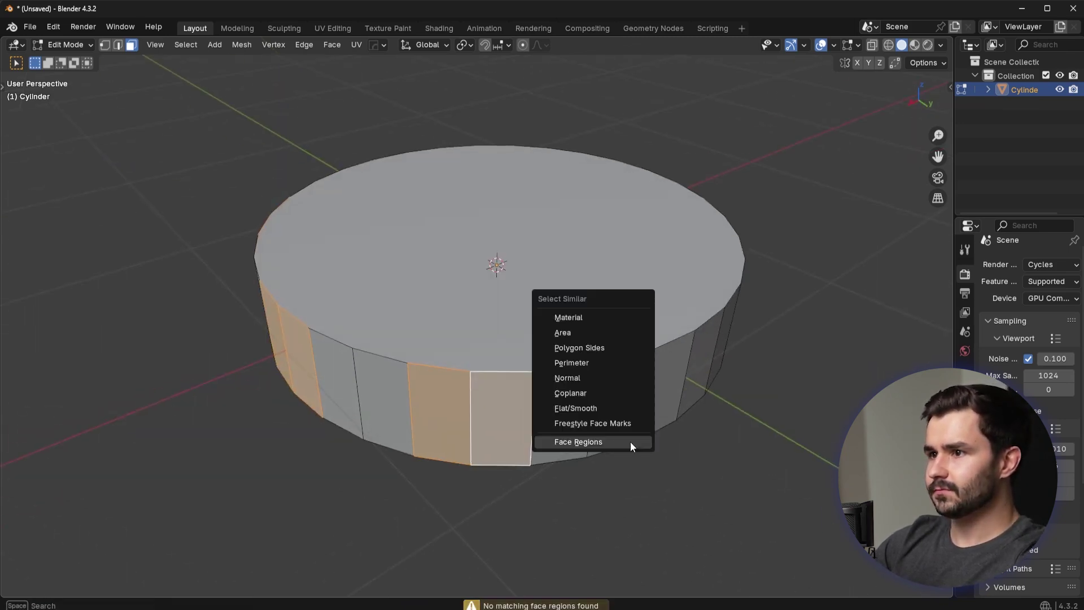
left_click(601, 423)
key("ctrl+z")
middle_click_drag(591, 431, 644, 388)
Clear the selection and box-select every face from a side view in X-ray
key("alt+a")
key("KP_3")
key("alt+z")
left_click_drag(165, 247, 771, 303)
key("alt+z")
middle_click_drag(771, 303, 598, 350)
Apply Checker Deselect with 2 faces selected and 2 deselected
left_click(185, 44)
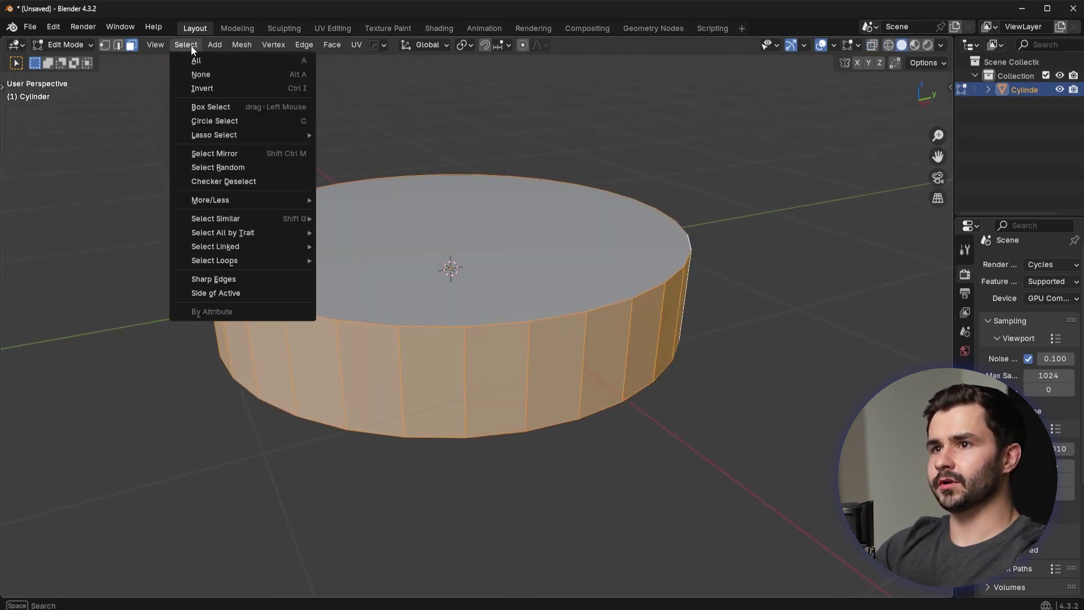
left_click(228, 168)
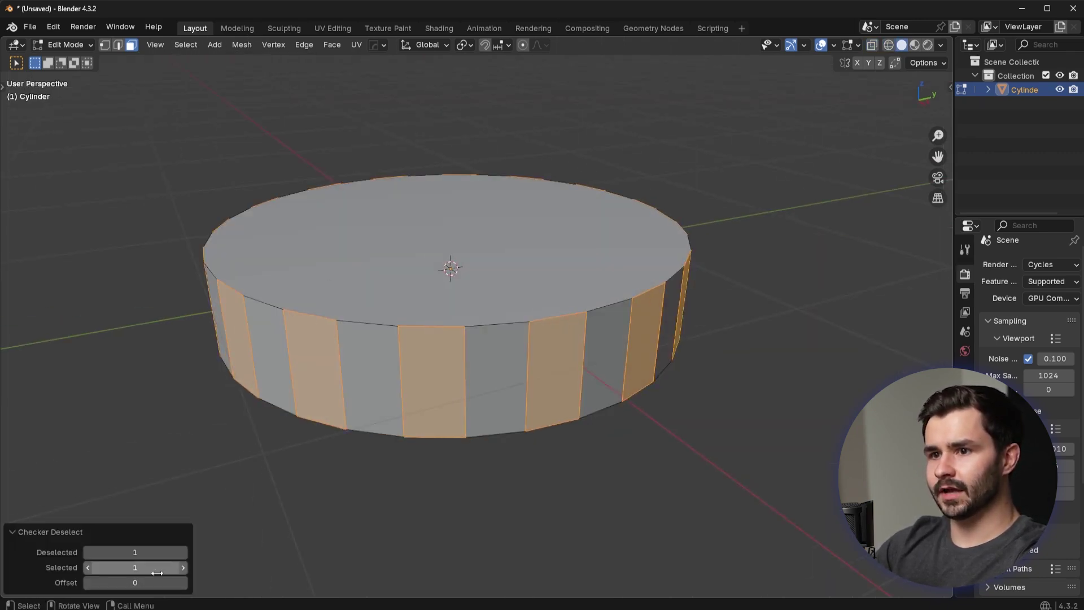
left_click(184, 568)
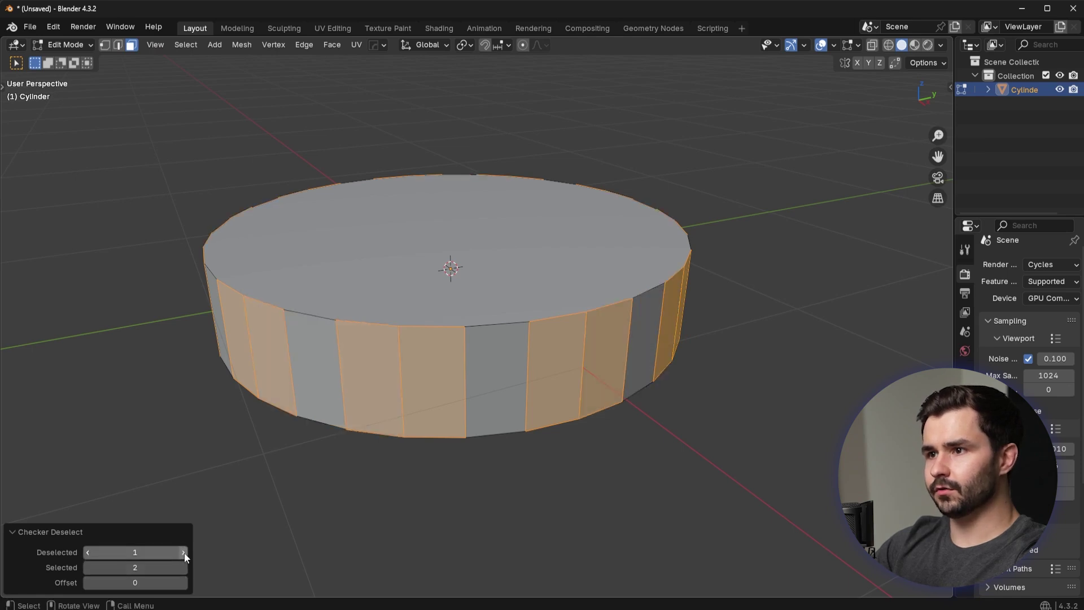
left_click(183, 552)
middle_click_drag(423, 383, 562, 358)
scroll(561, 367, "down", 5)
scroll(587, 361, "up", 3)
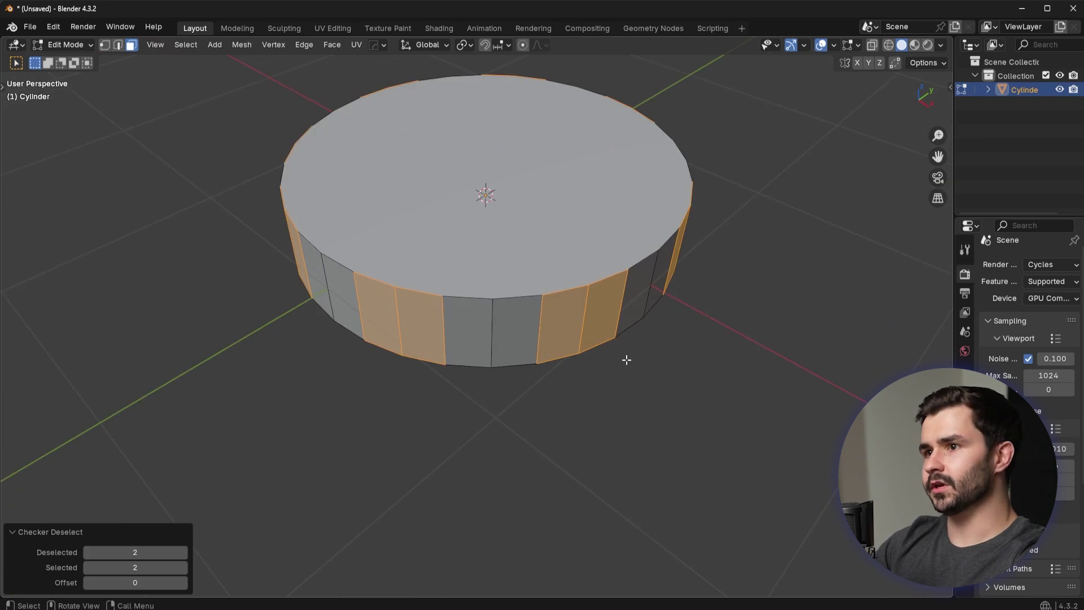
Extrude the faces and push them outward with Shrink/Fatten, then undo that attempt
key("e")
right_click(675, 341)
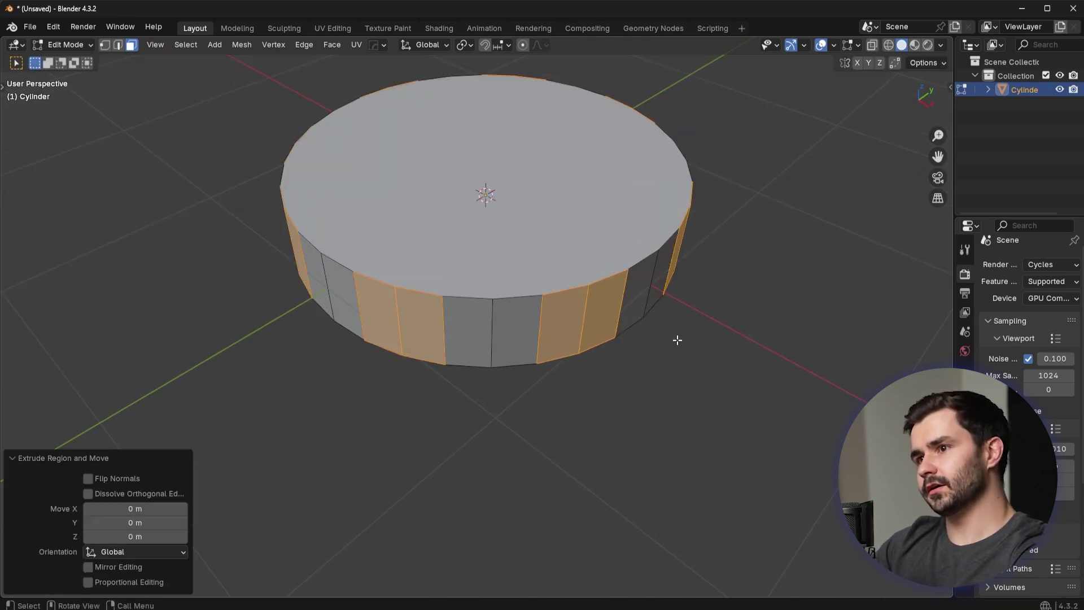
key("alt+s")
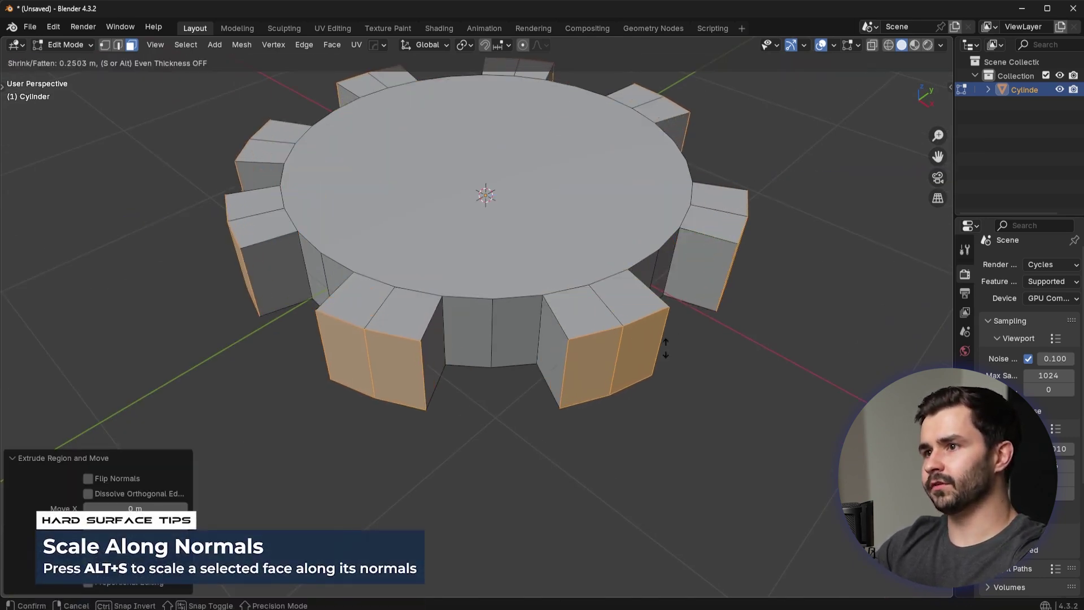
left_click(669, 342)
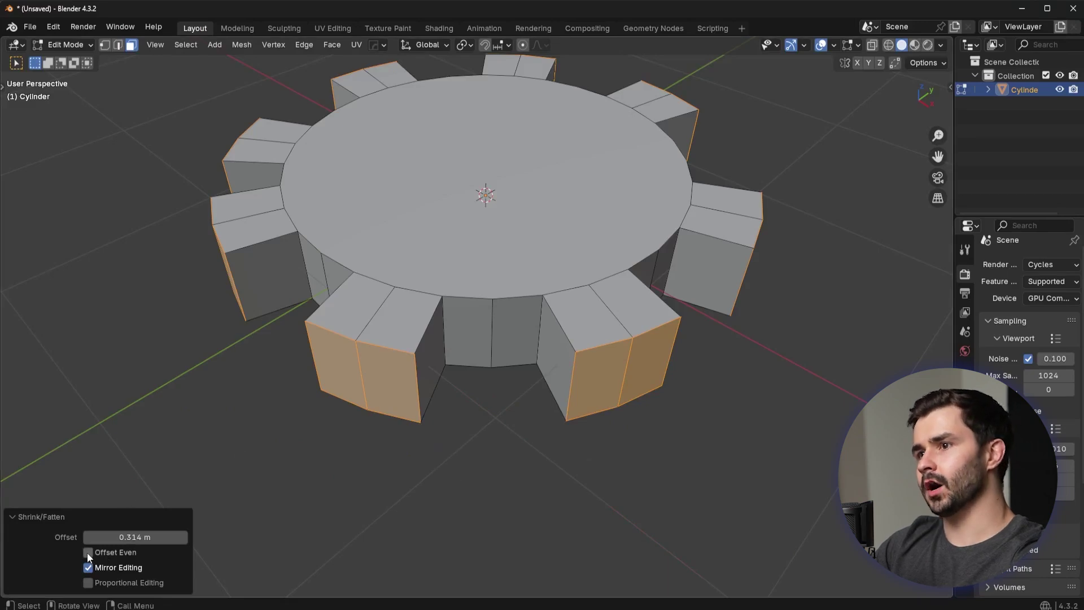
left_click(89, 553)
key("ctrl+z")
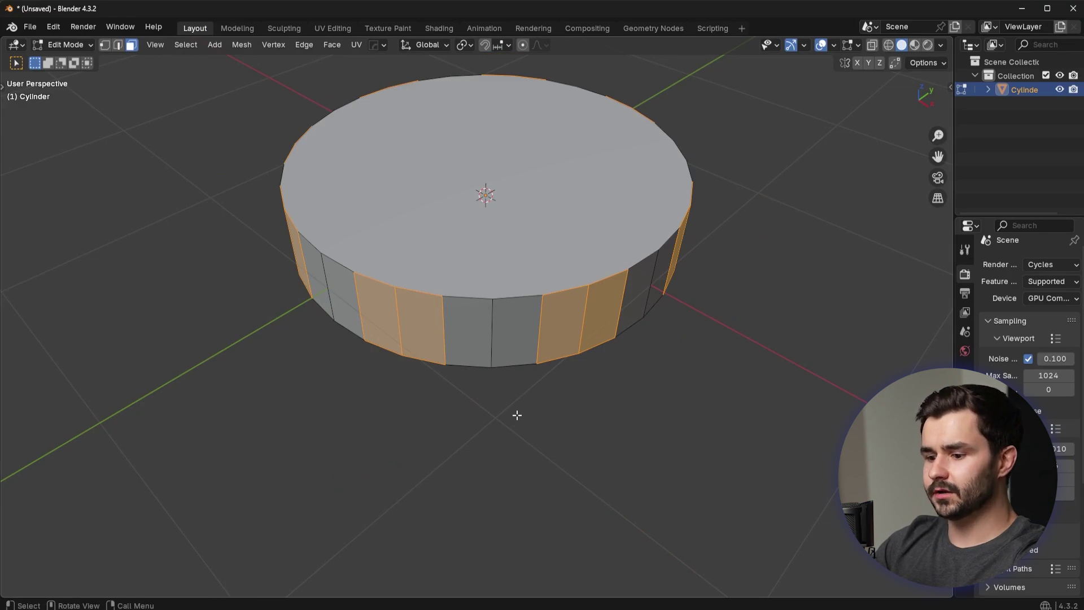
Extrude the faces along their normals into teeth with Offset Even enabled
key("alt+e")
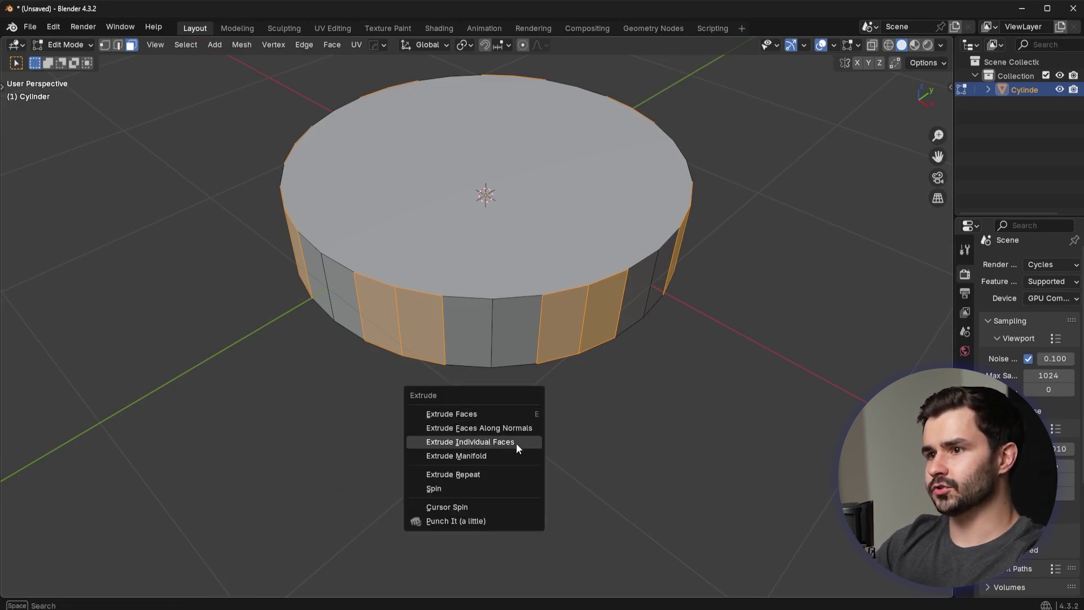
left_click(510, 428)
left_click(528, 401)
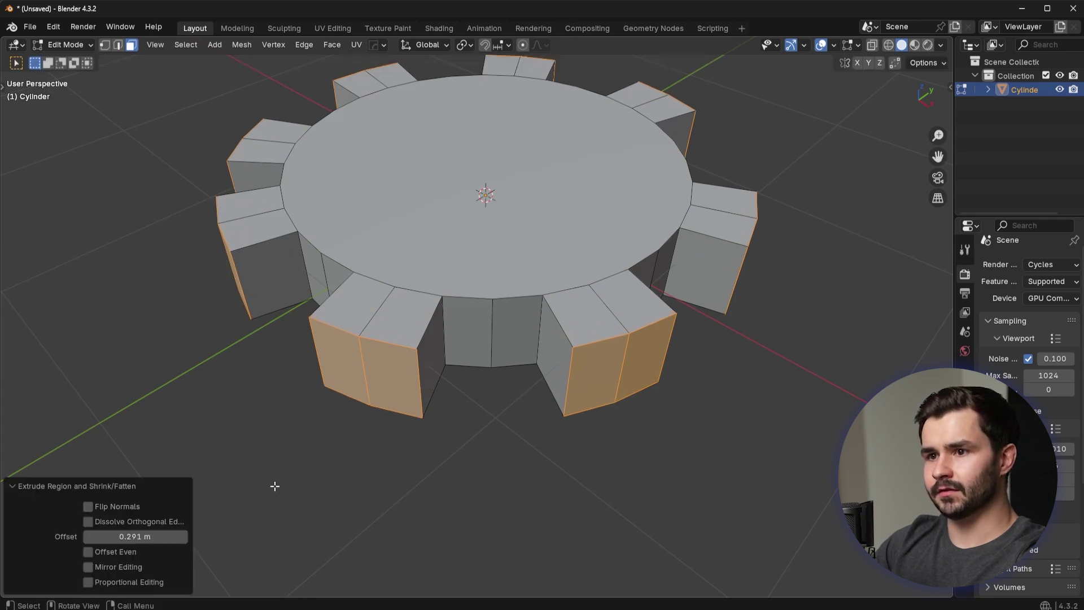
left_click(108, 552)
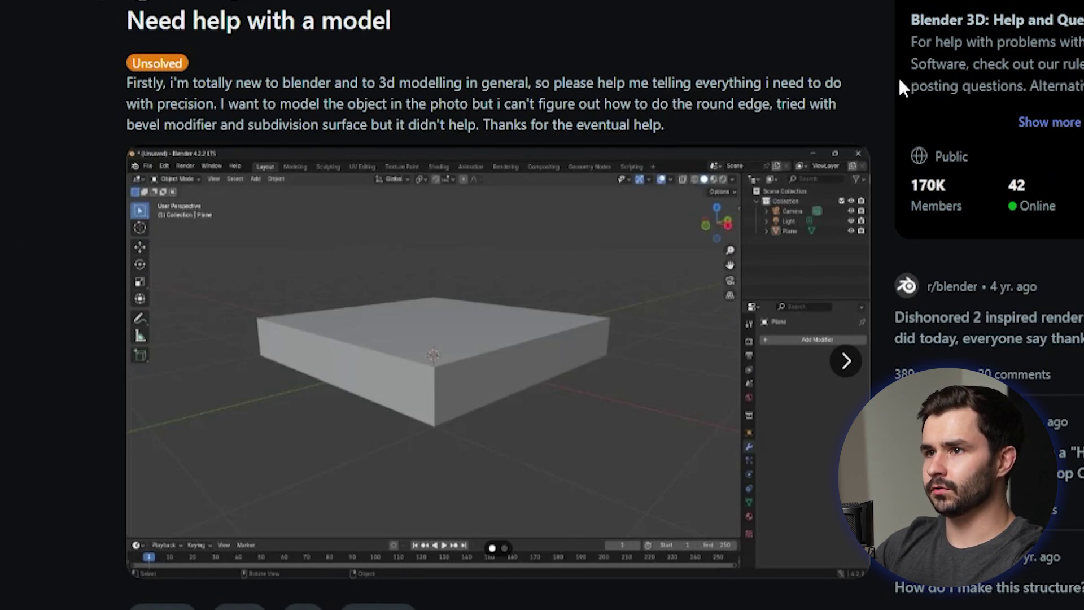
Flip between the post's Blender screenshot and the black stand base photo
left_click(846, 362)
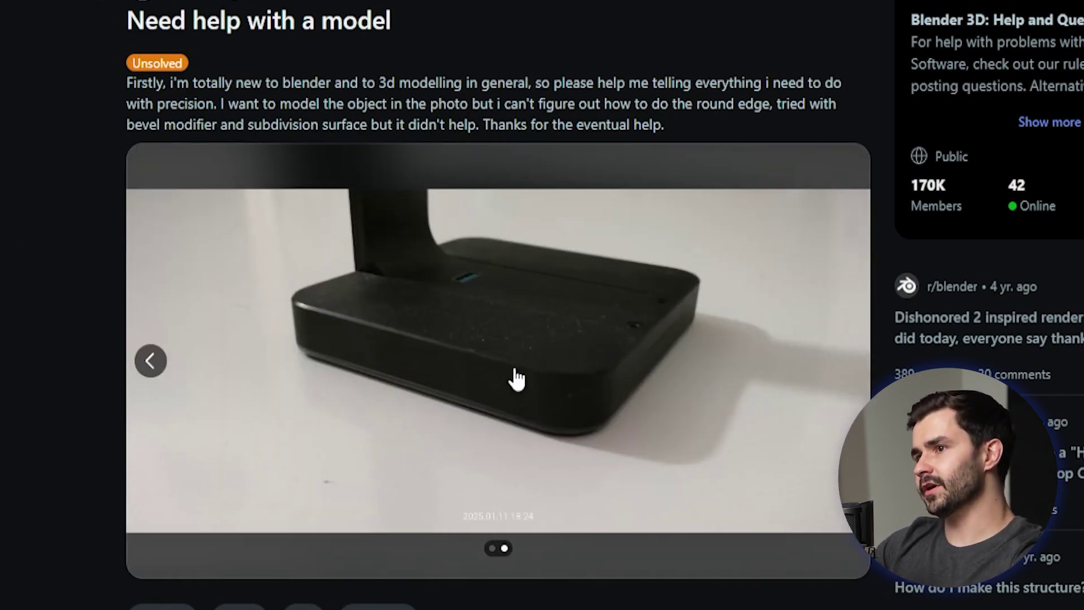
left_click(151, 360)
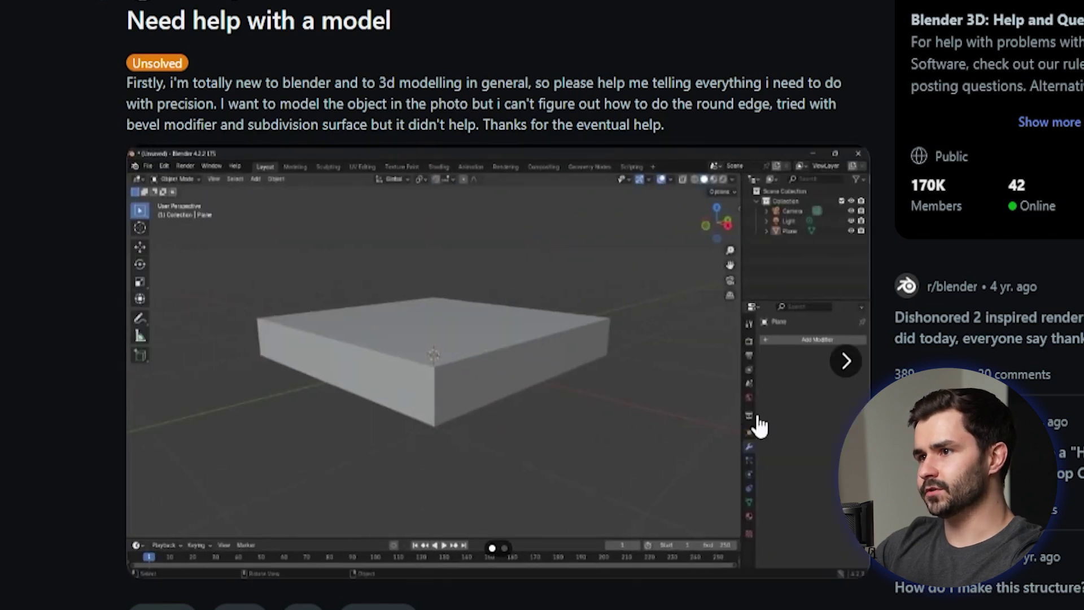
left_click(845, 364)
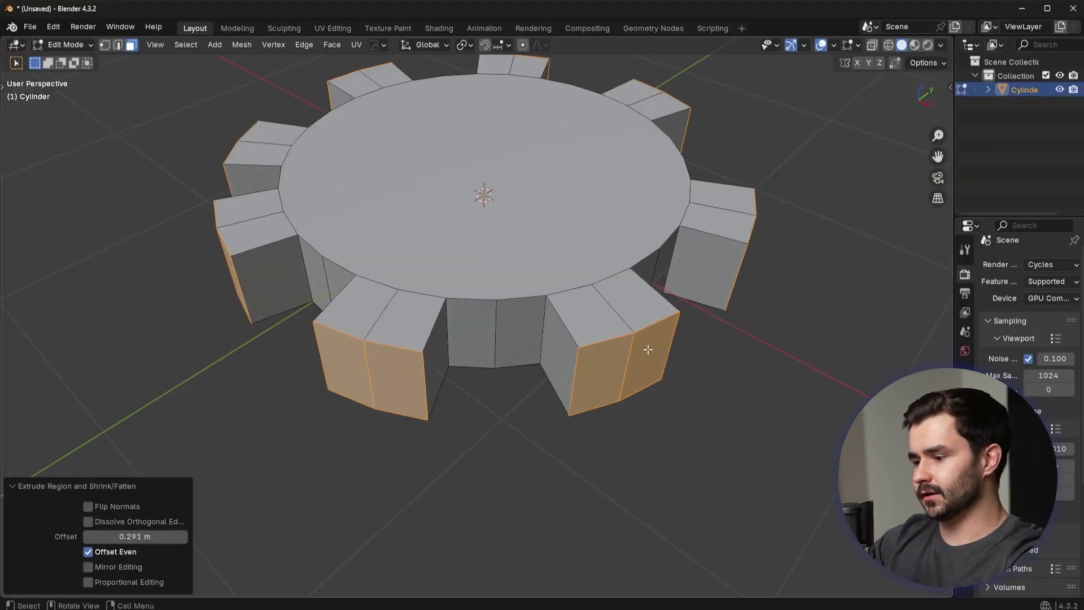
Delete the gear, add a cube, flatten it along Z and apply its scale
key("ctrl+Tab")
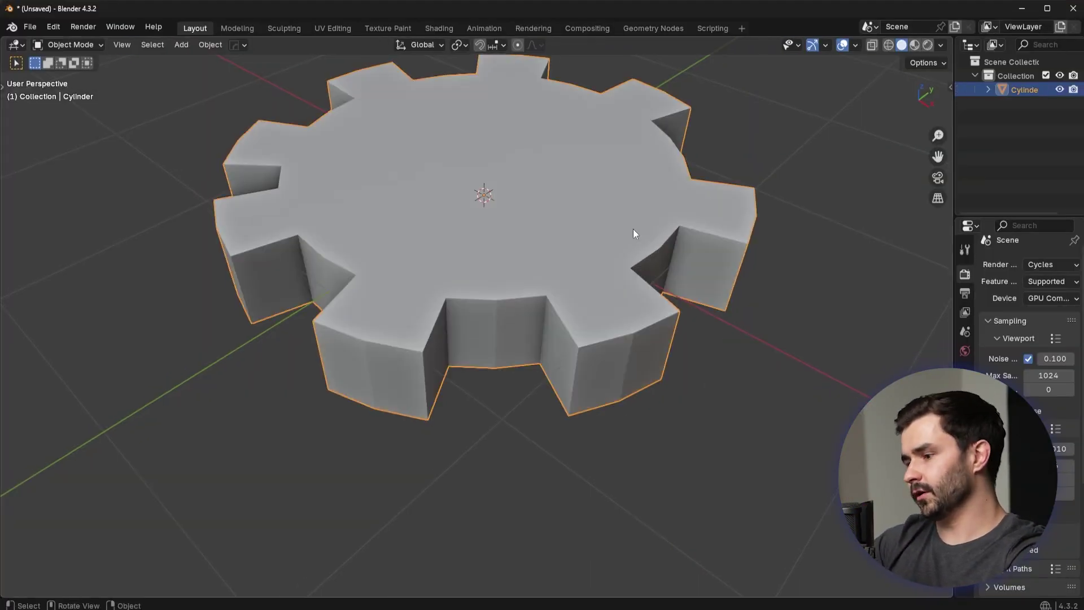
key("Delete")
key("shift+a")
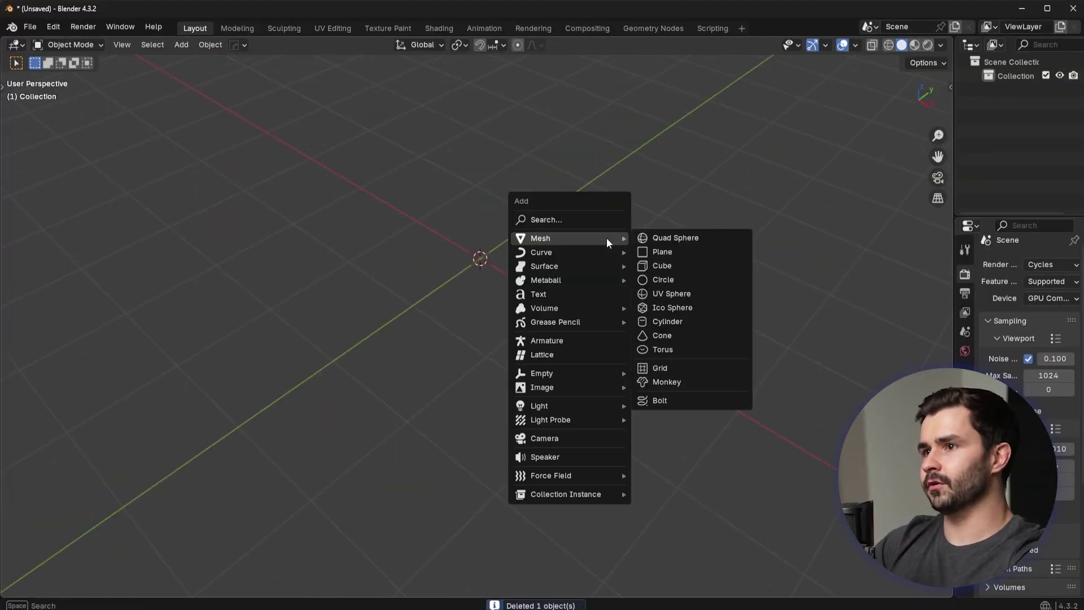
left_click(678, 266)
key("s")
key("z")
left_click(542, 313)
key("ctrl+a")
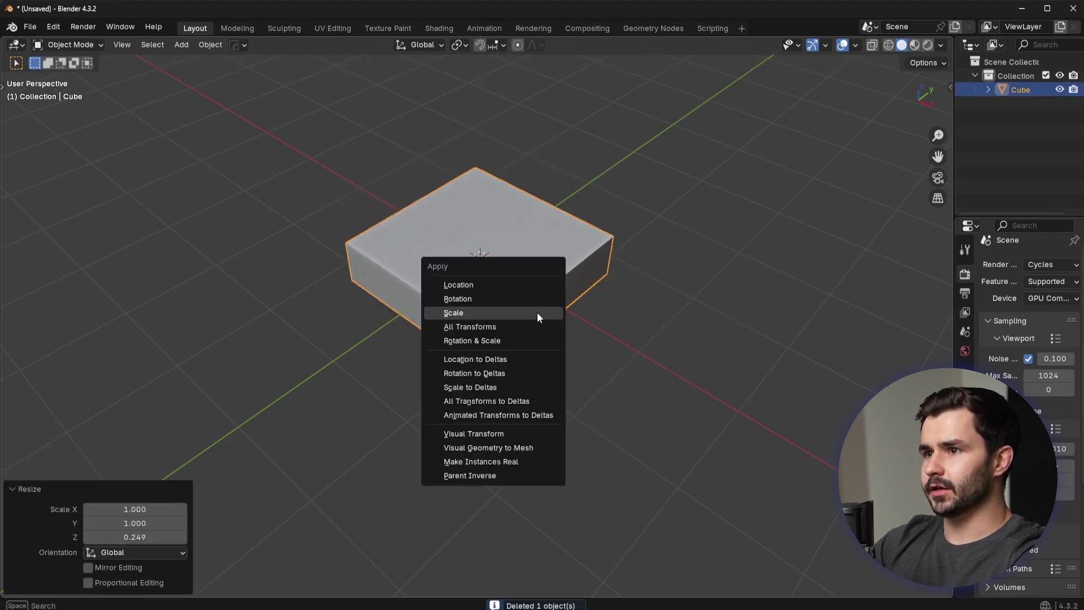
left_click(536, 313)
Bevel the cube's four vertical edges into rounded corners with 11 segments
key("Tab")
left_click(486, 353, "ctrl+alt")
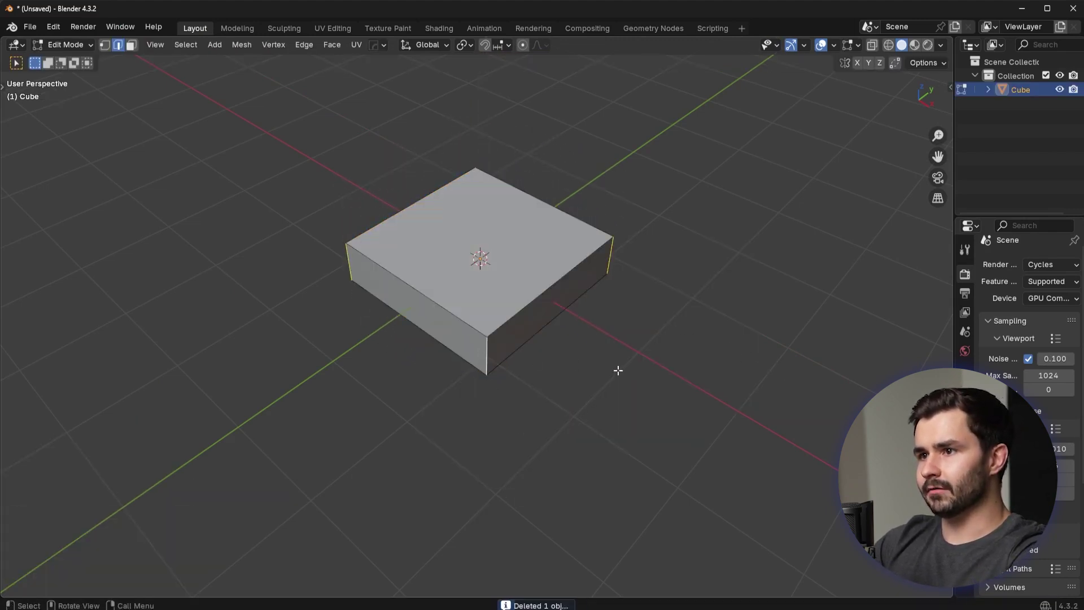
key("ctrl+b")
scroll(650, 375, "up", 10)
left_click(662, 382)
key("Tab")
middle_click_drag(742, 322, 717, 317)
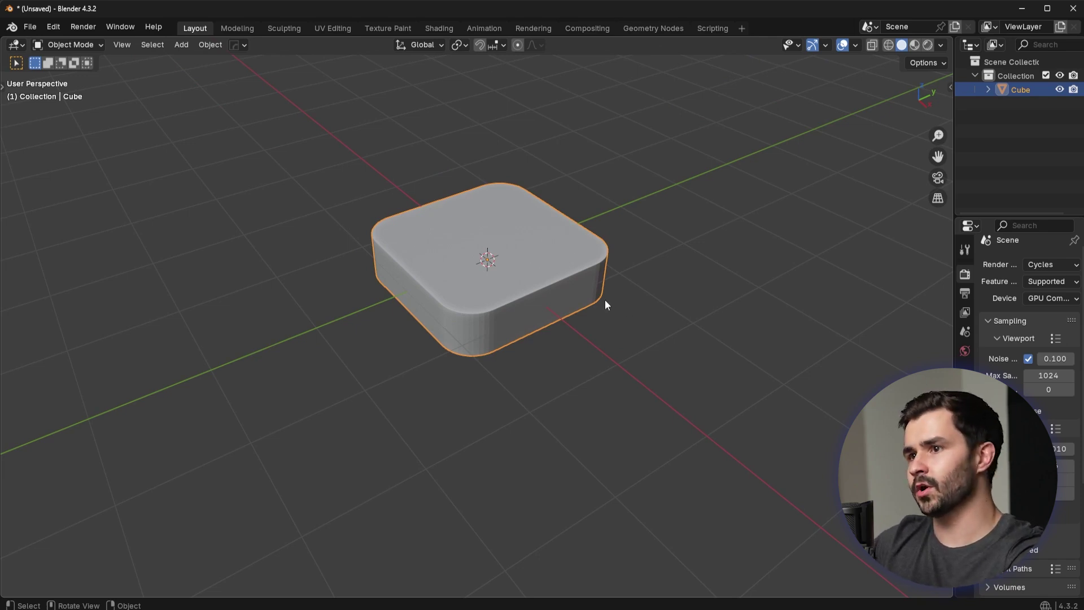
Switch from Blender to the Reddit post asking how to use Blender
key("s")
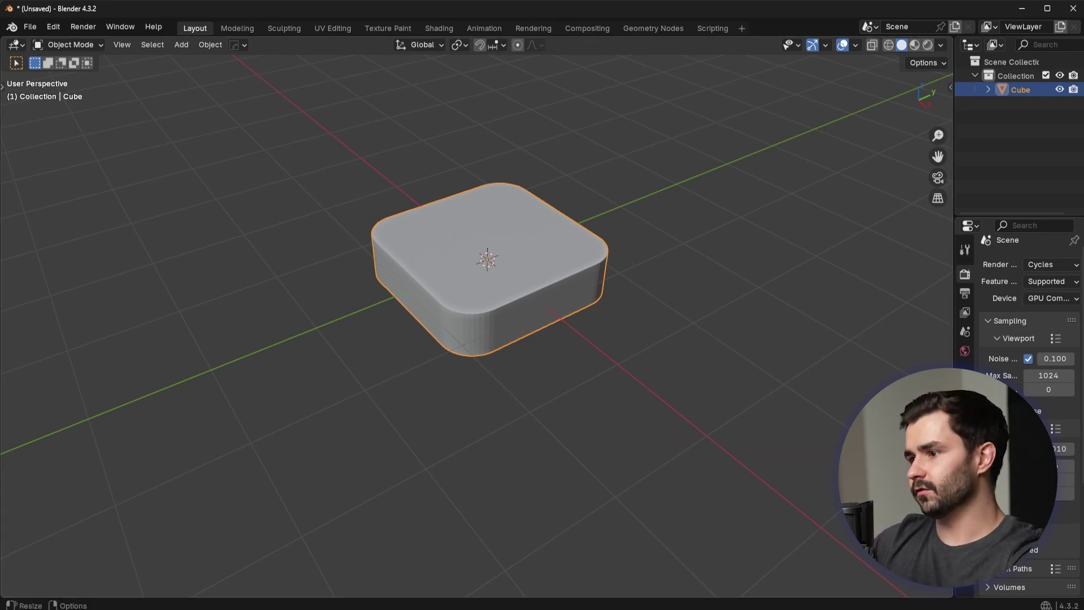
key("alt+Tab")
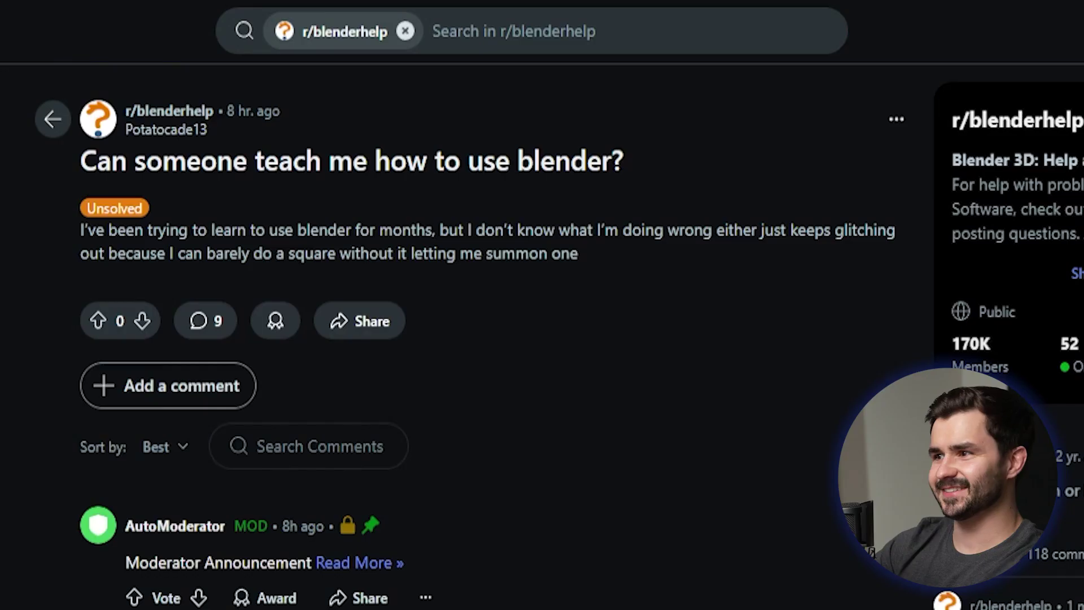
Scroll the r/blenderhelp listing back to the stone-wall texturing and subdivision-warping posts
scroll(452, 339, "down", 8)
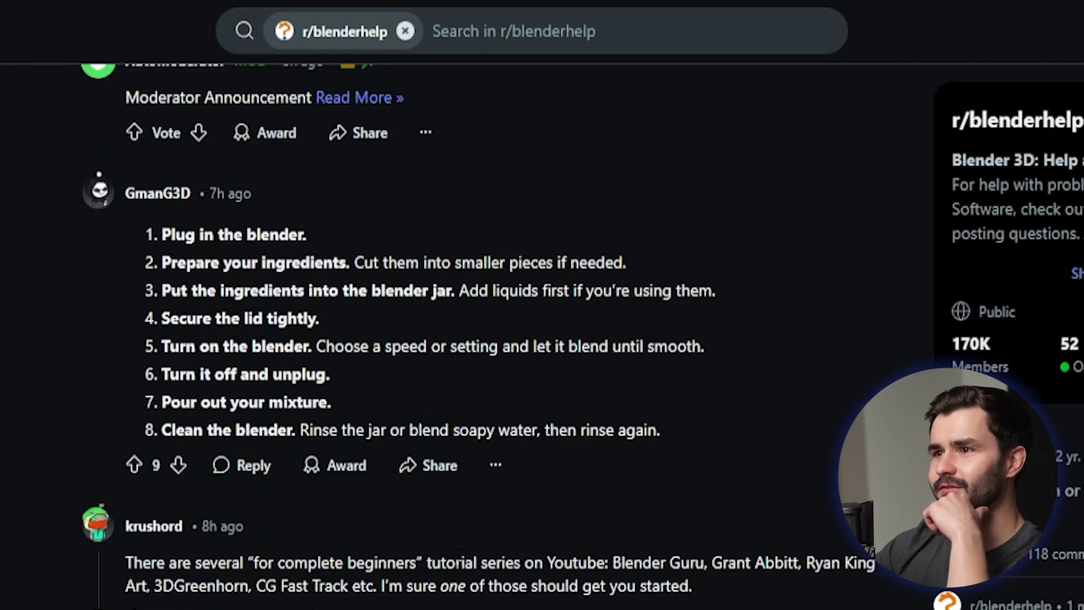
scroll(700, 560, "up", 8)
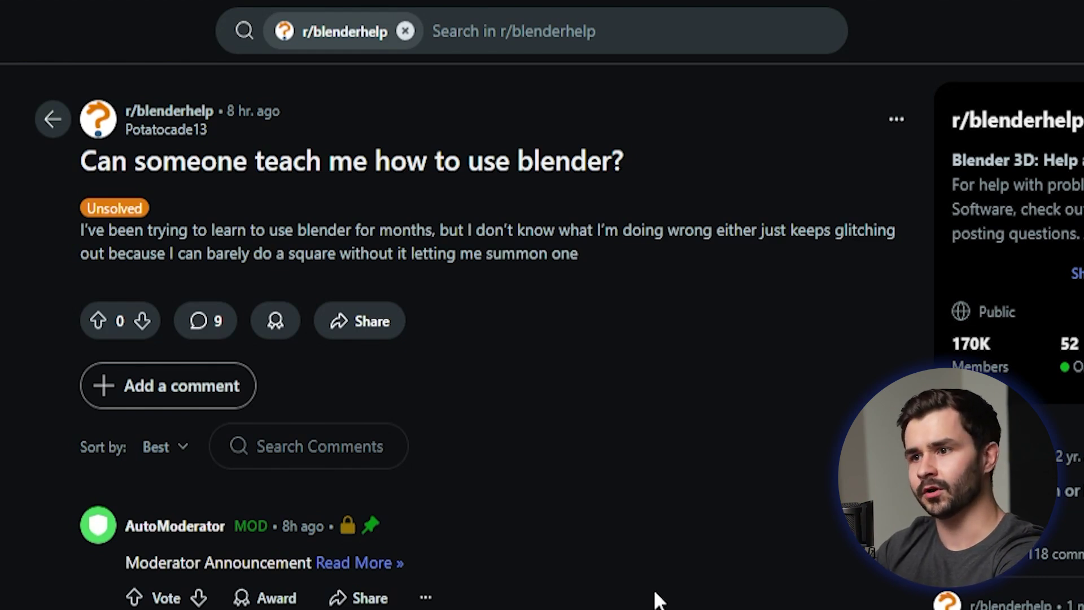
scroll(501, 162, "down", 8)
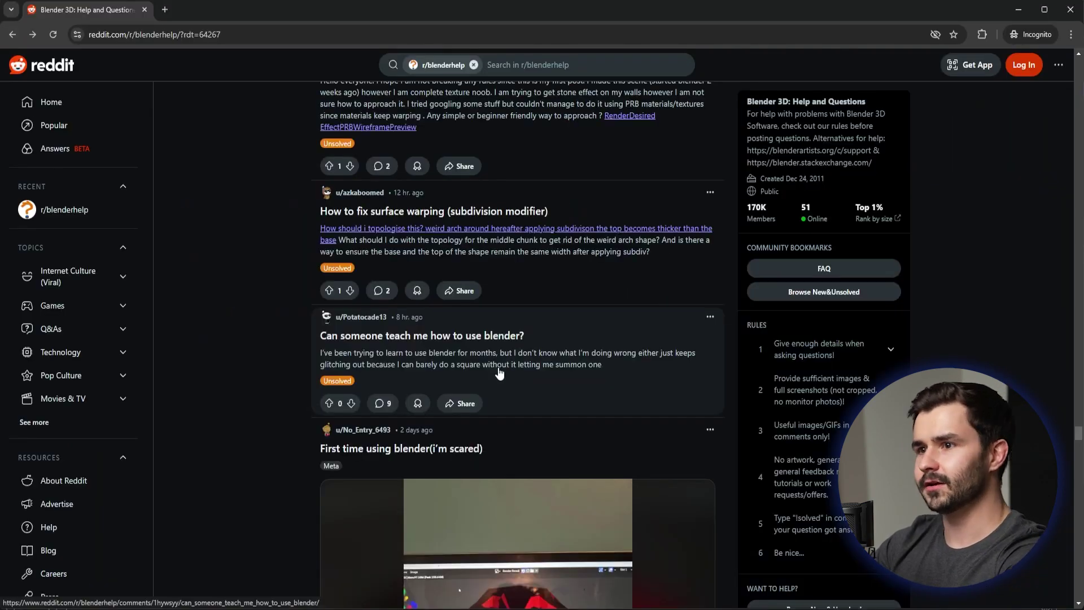
scroll(262, 353, "up", 5)
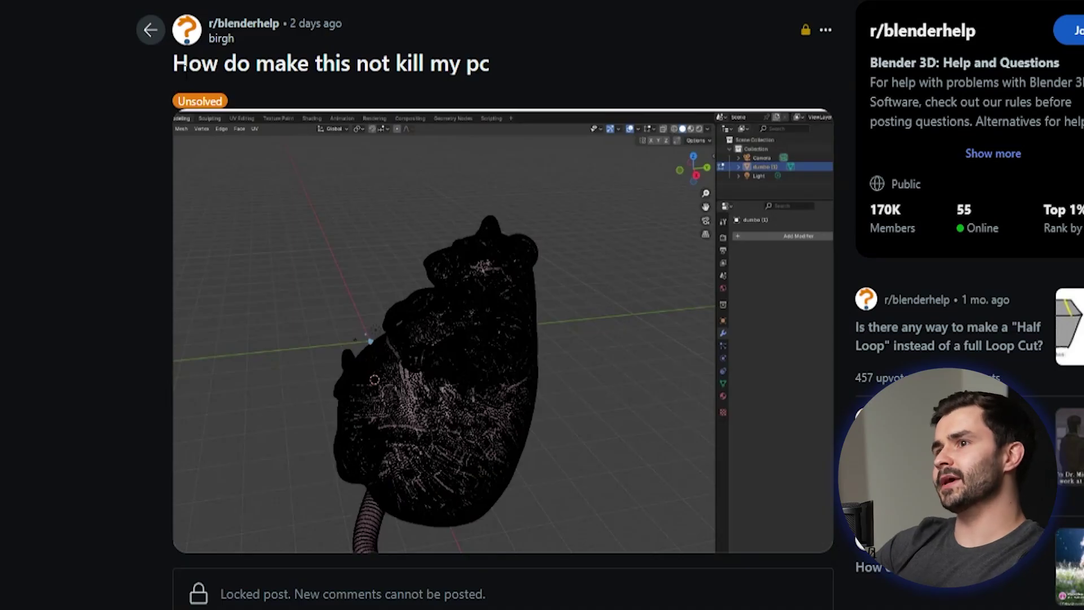
View the 'How do make this not kill my pc' screenshot full size, then highlight the 'This sub, I swear.' comment
left_click(575, 213)
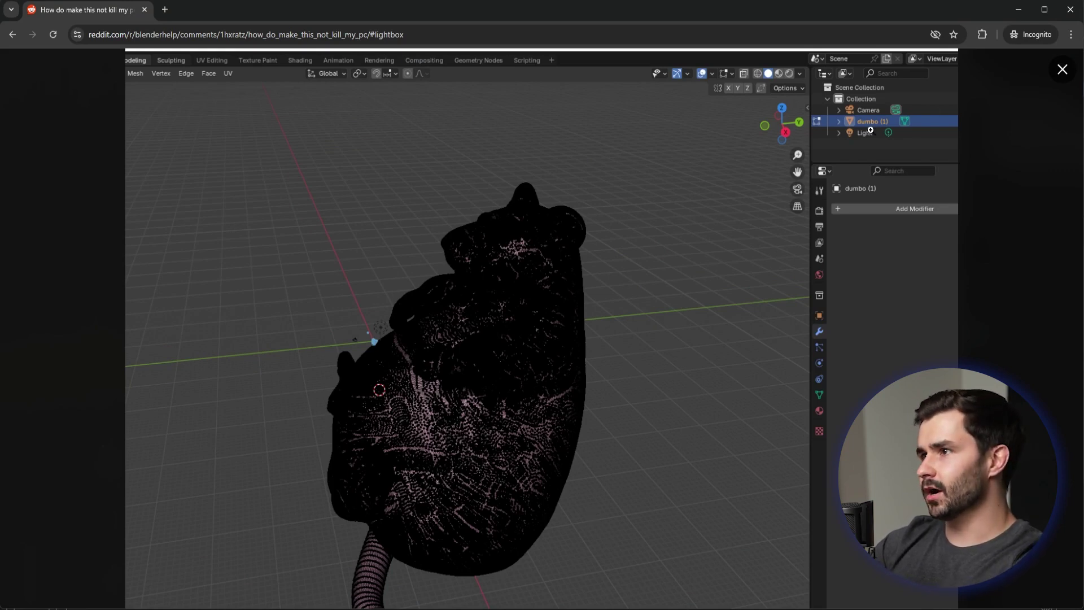
left_click(1062, 70)
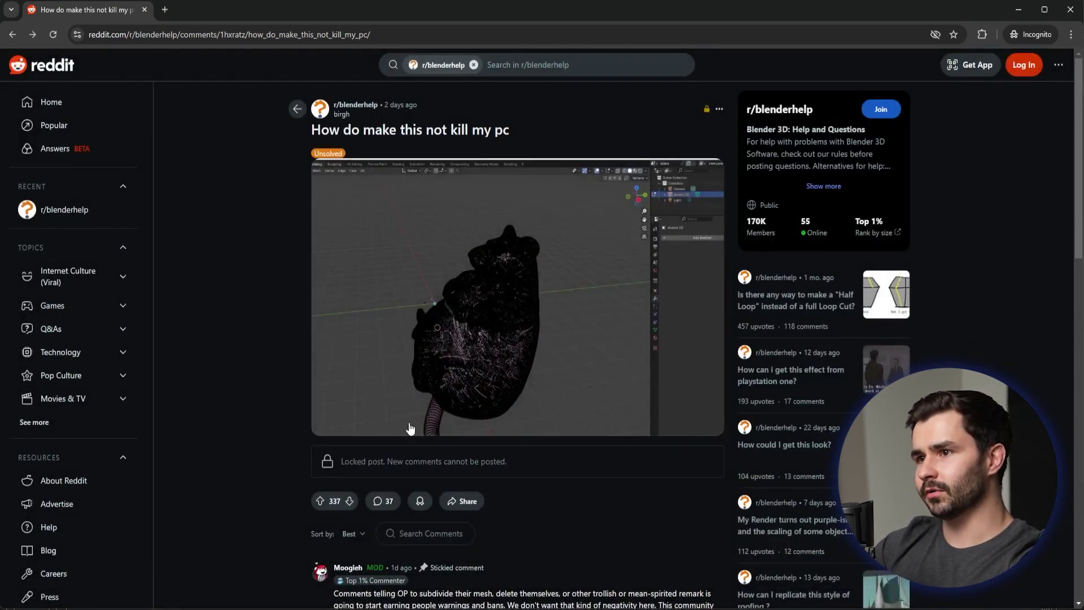
left_click(491, 351)
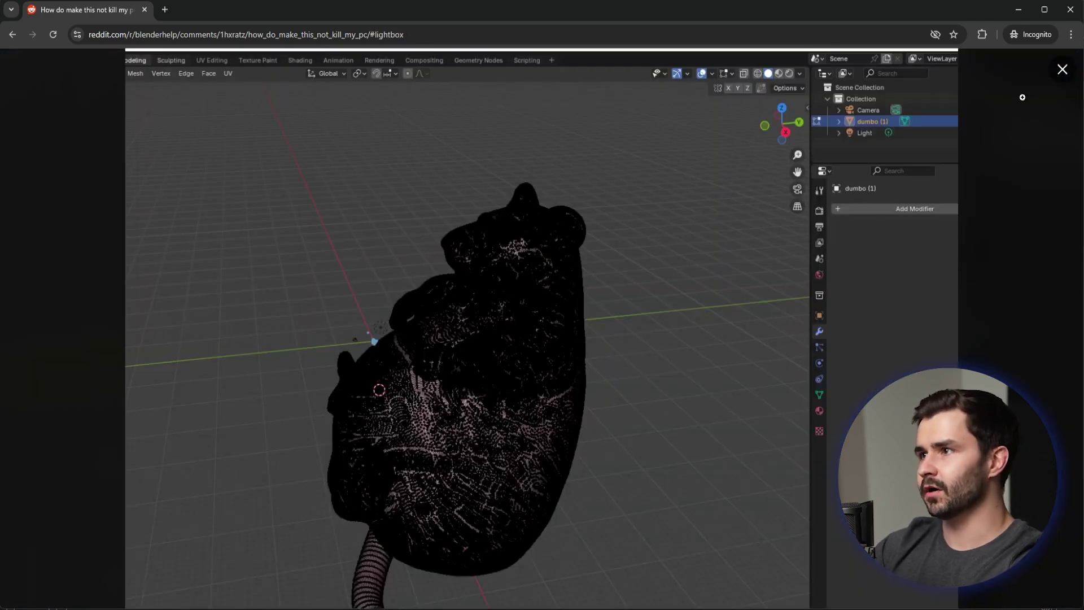
left_click(1063, 69)
scroll(181, 228, "down", 5)
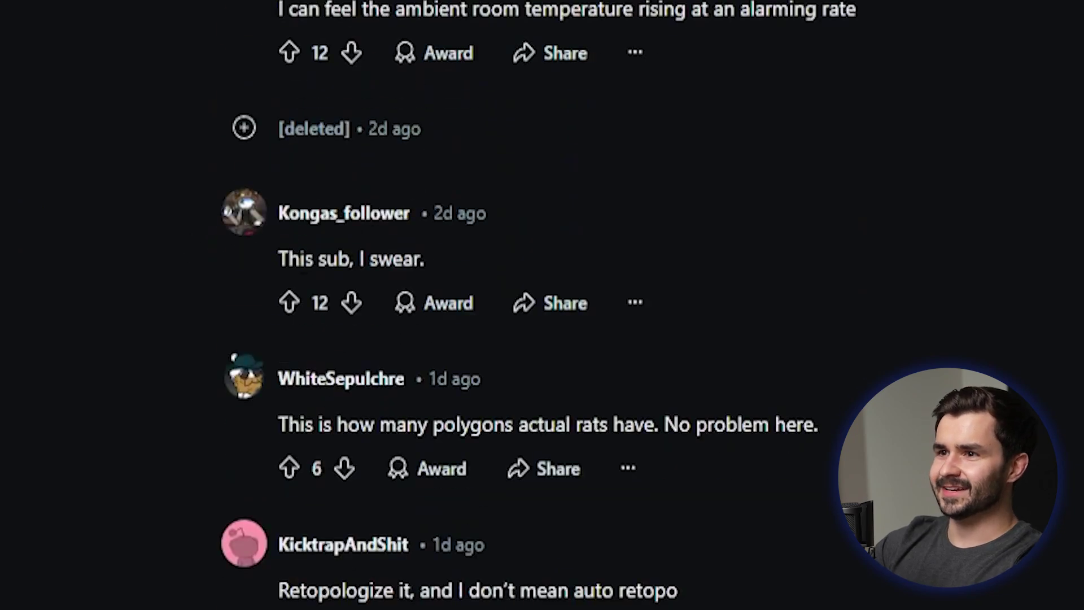
left_click_drag(274, 257, 452, 258)
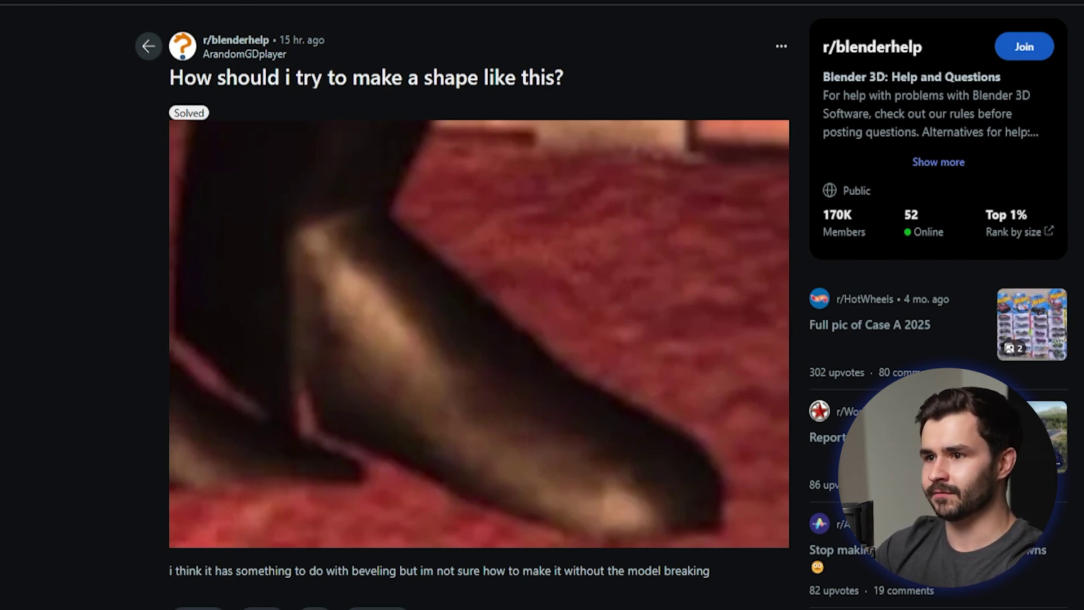
Open OP's full reference image from the shape-question comments, then close that preview tab
scroll(276, 349, "down", 15)
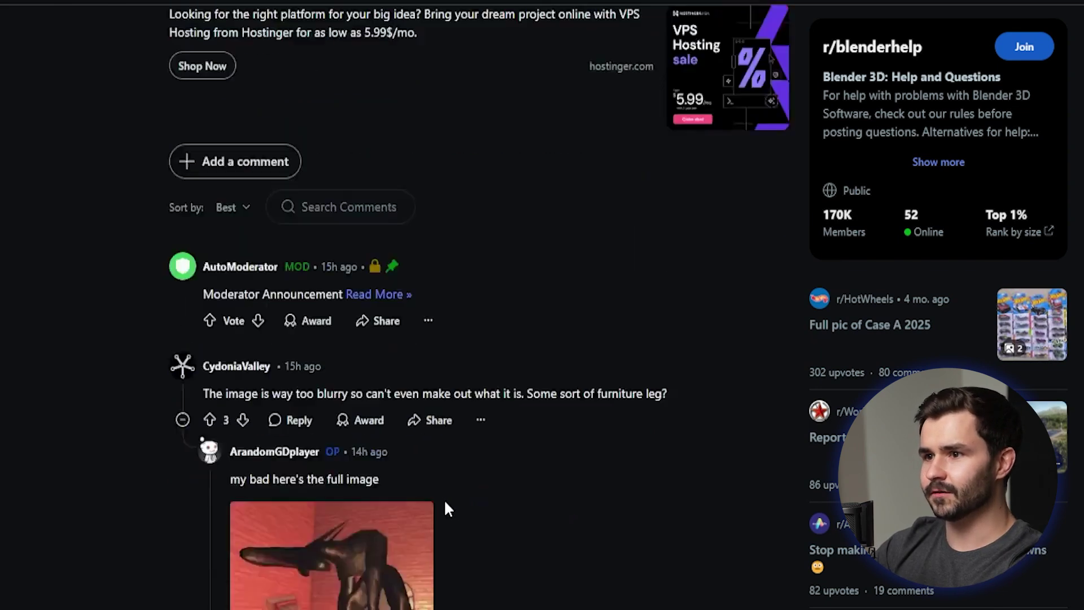
scroll(383, 449, "up", 3)
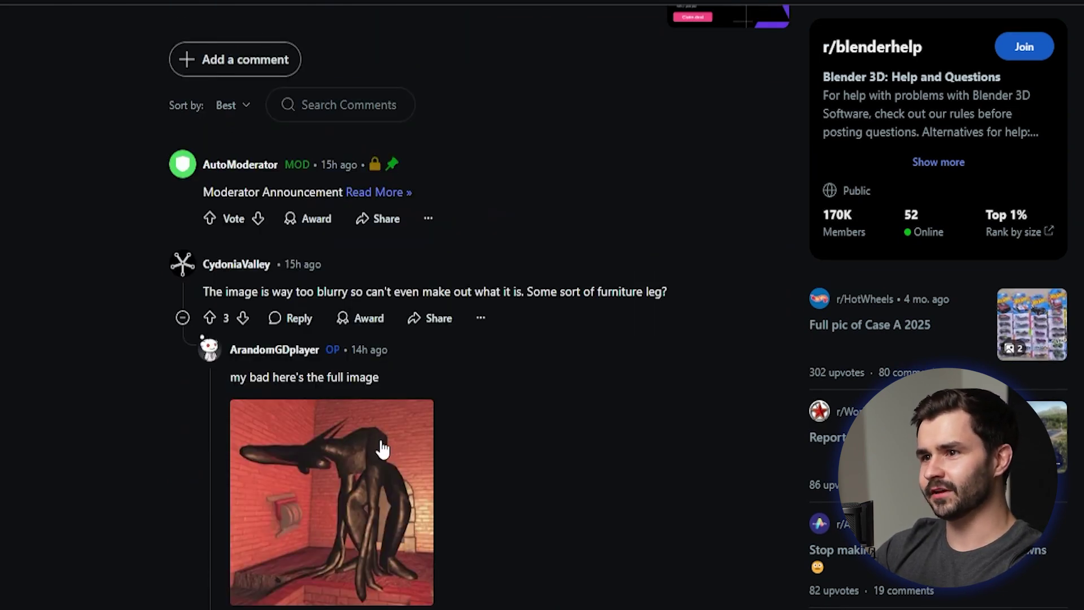
left_click(383, 449)
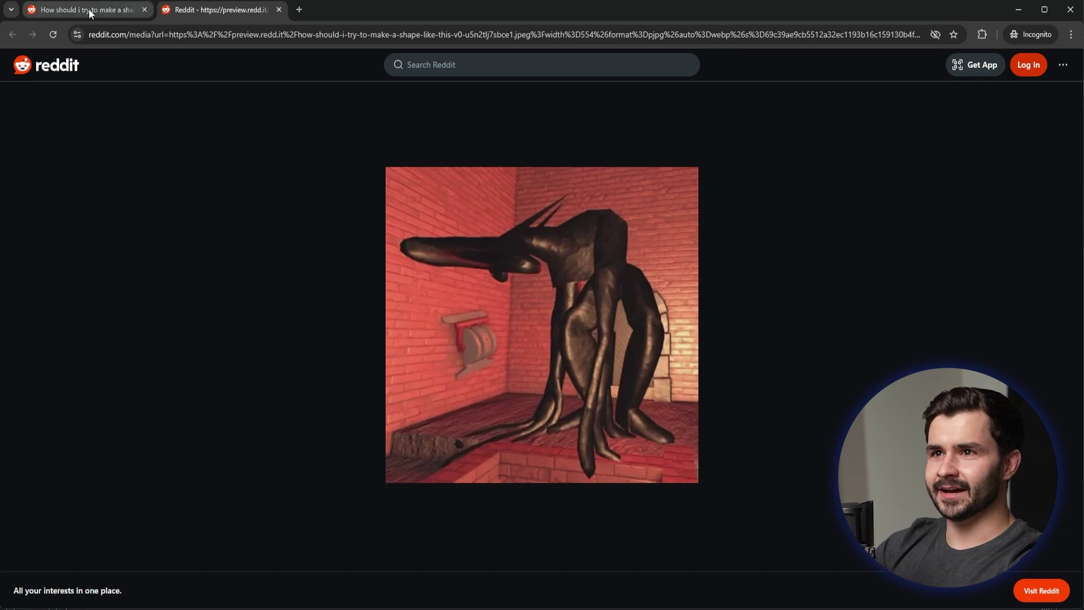
left_click(89, 9)
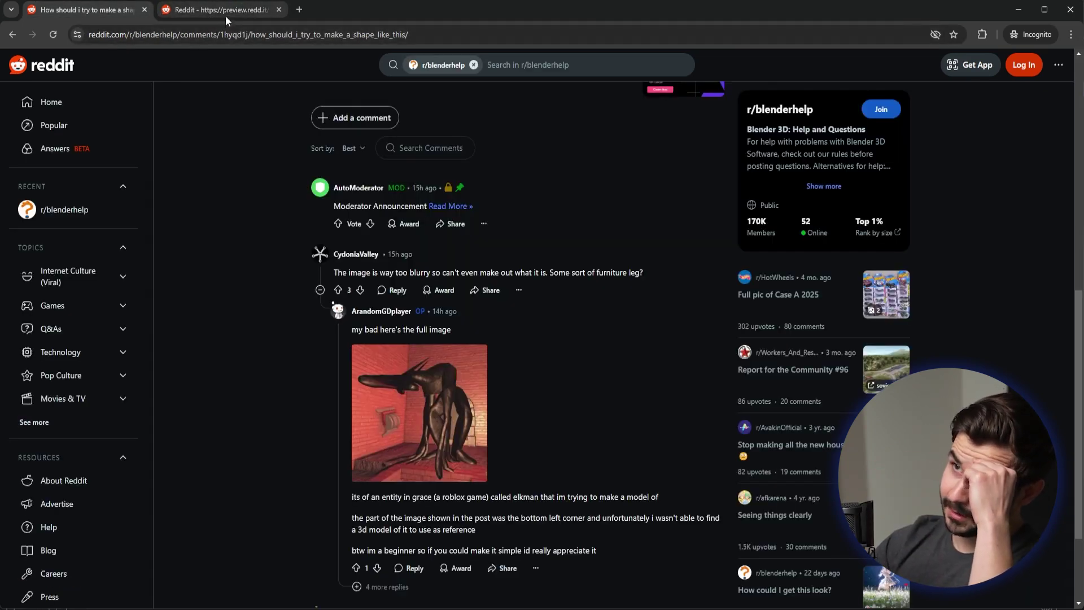
middle_click(226, 12)
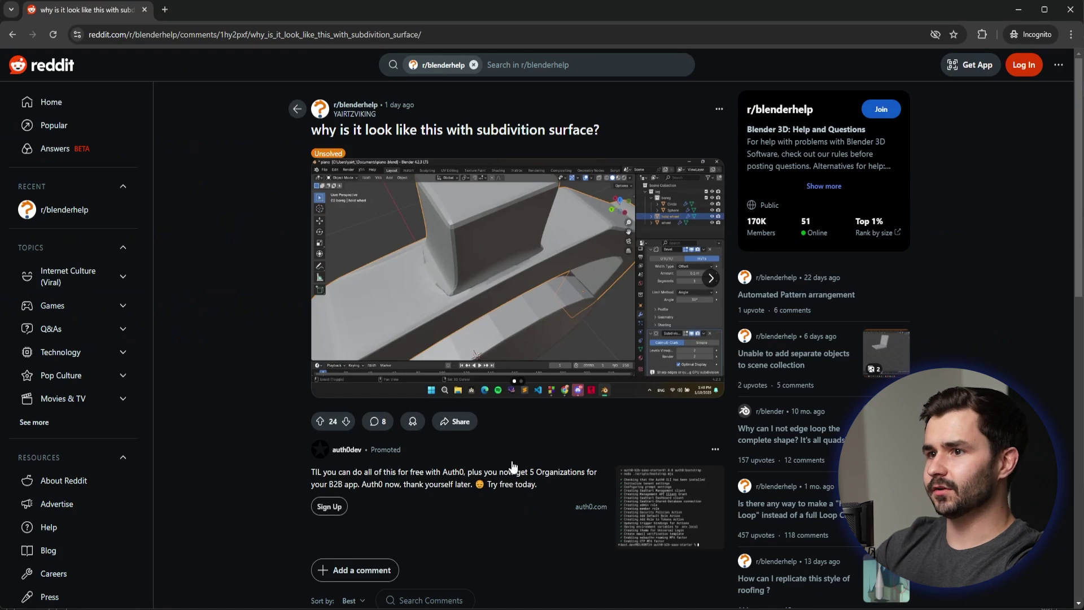
View the subdivision post's object-mode and edit-mode screenshots enlarged, then close the viewer
scroll(516, 459, "down", 4)
scroll(468, 292, "up", 4)
left_click(467, 292)
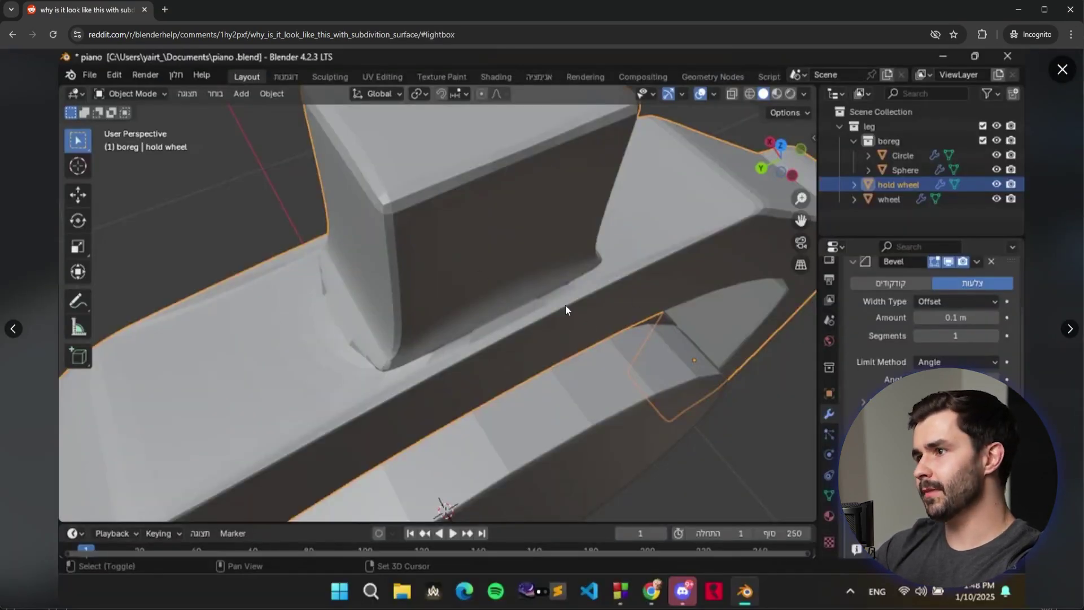
left_click(1070, 330)
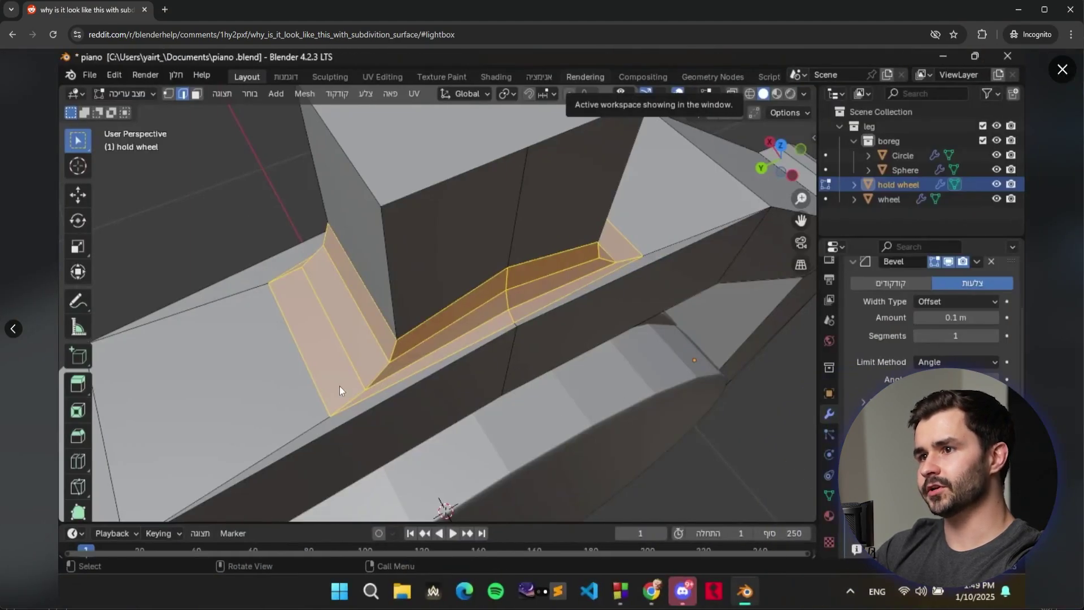
key("Left")
left_click(1062, 69)
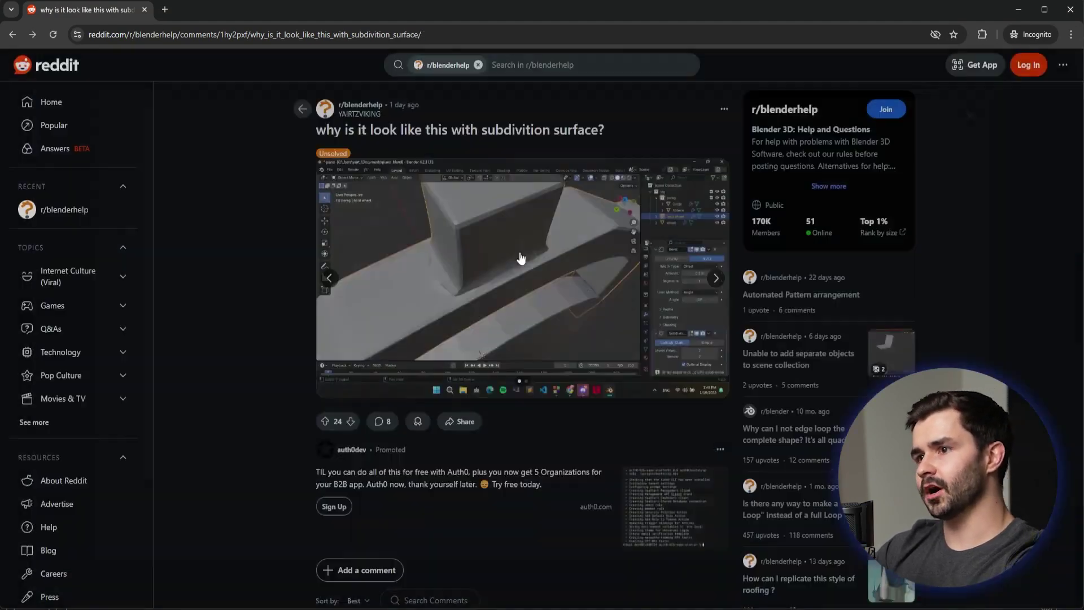
Scroll through the subdivision-surface post's comments
scroll(450, 301, "down", 5)
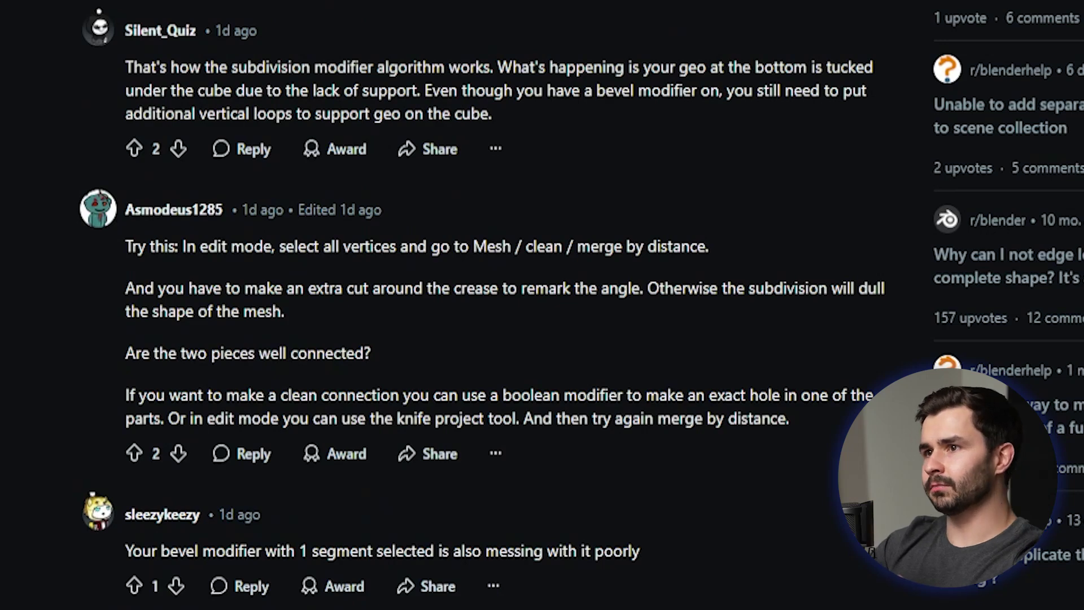
scroll(502, 305, "up", 8)
scroll(503, 305, "up", 10)
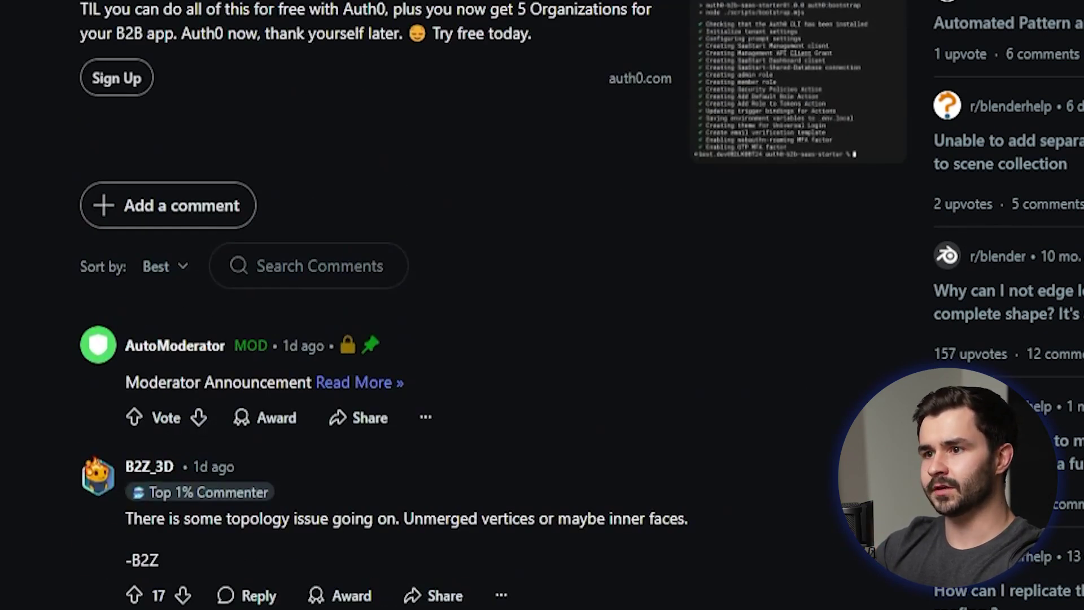
scroll(194, 307, "down", 4)
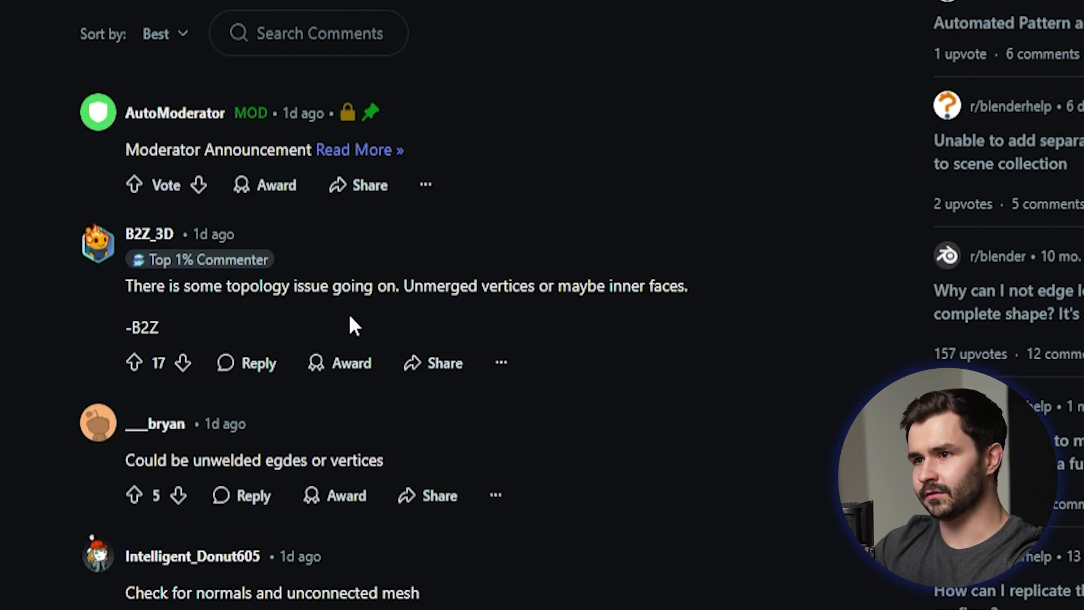
scroll(593, 242, "up", 7)
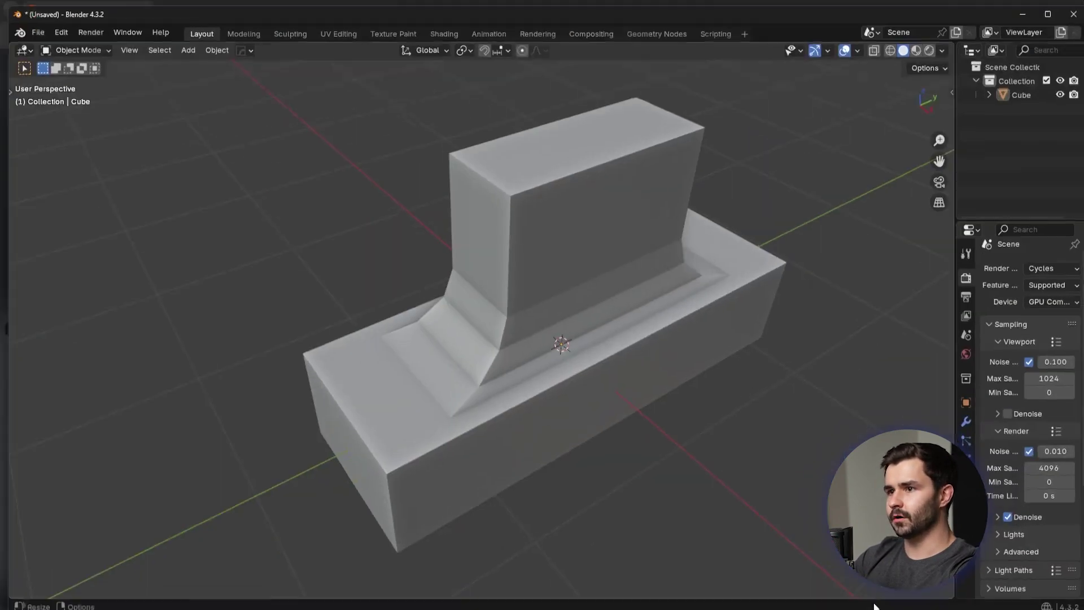
key("Tab")
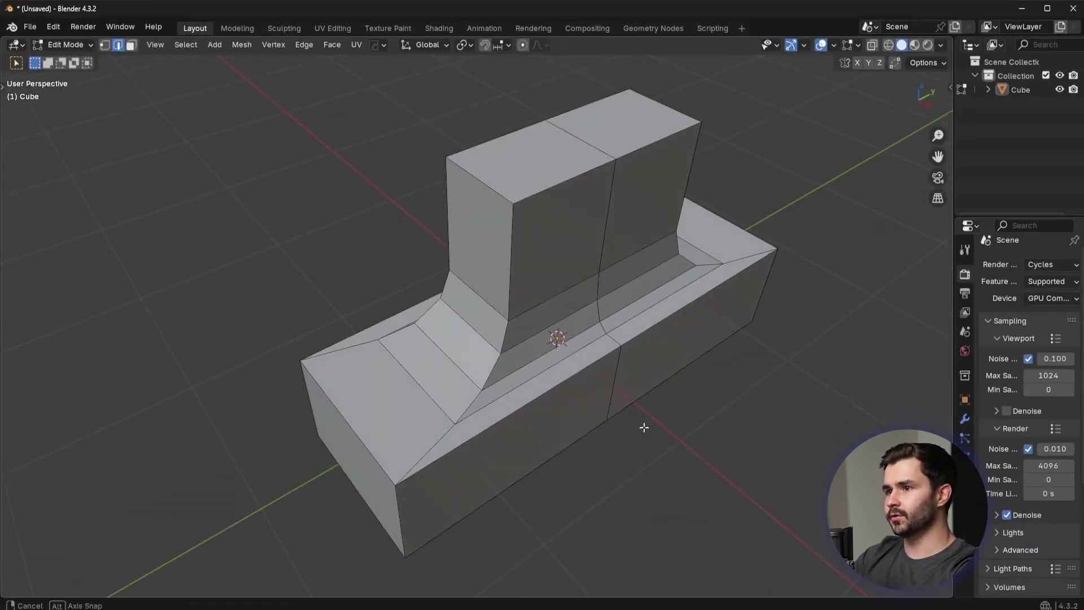
key("Tab")
left_click(617, 301)
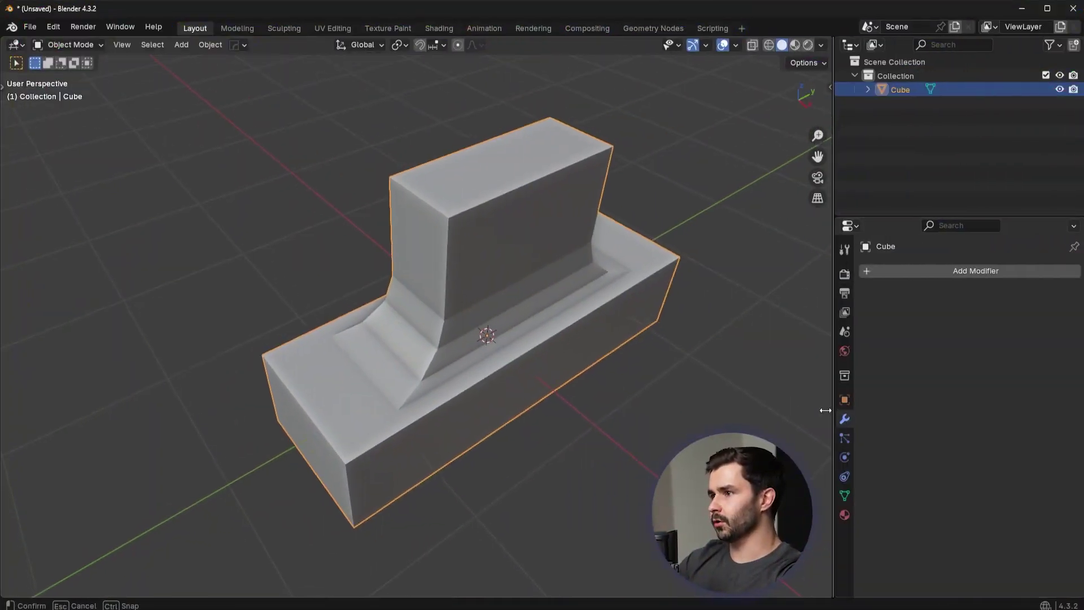
Widen the Properties editor and add a Bevel modifier to the block
left_click_drag(826, 410, 807, 411)
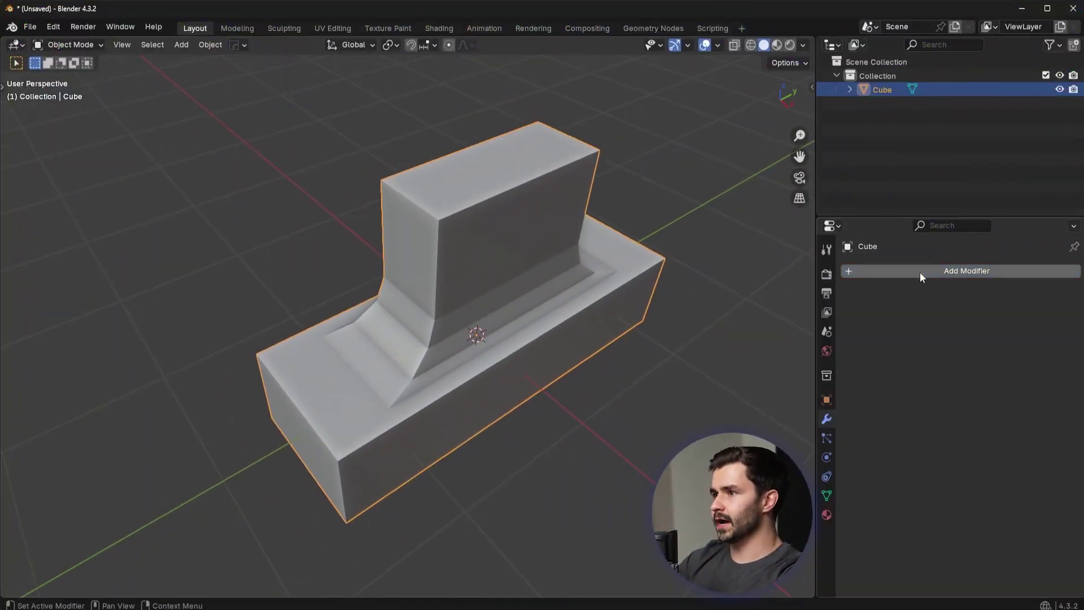
left_click(921, 270)
mouse_move(893, 319)
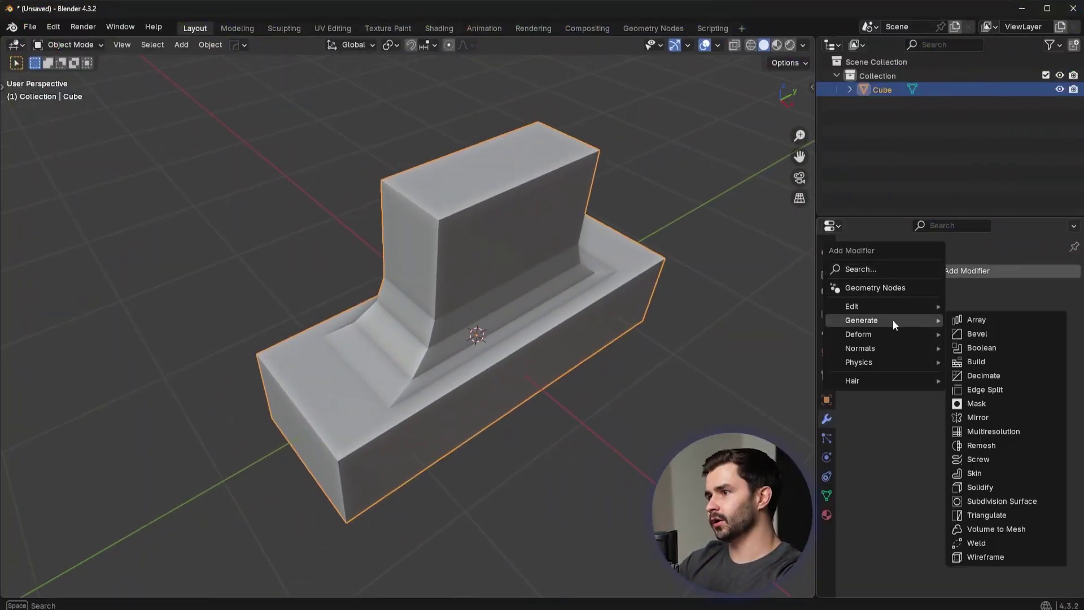
left_click(1000, 334)
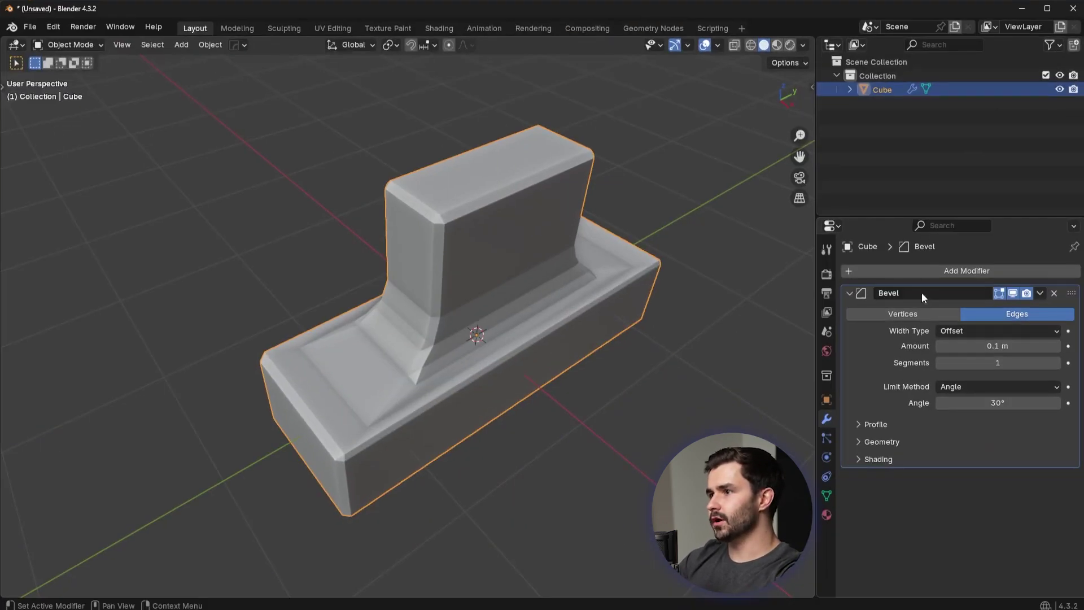
Add a Subdivision Surface modifier below the Bevel
left_click(921, 293)
mouse_move(897, 266)
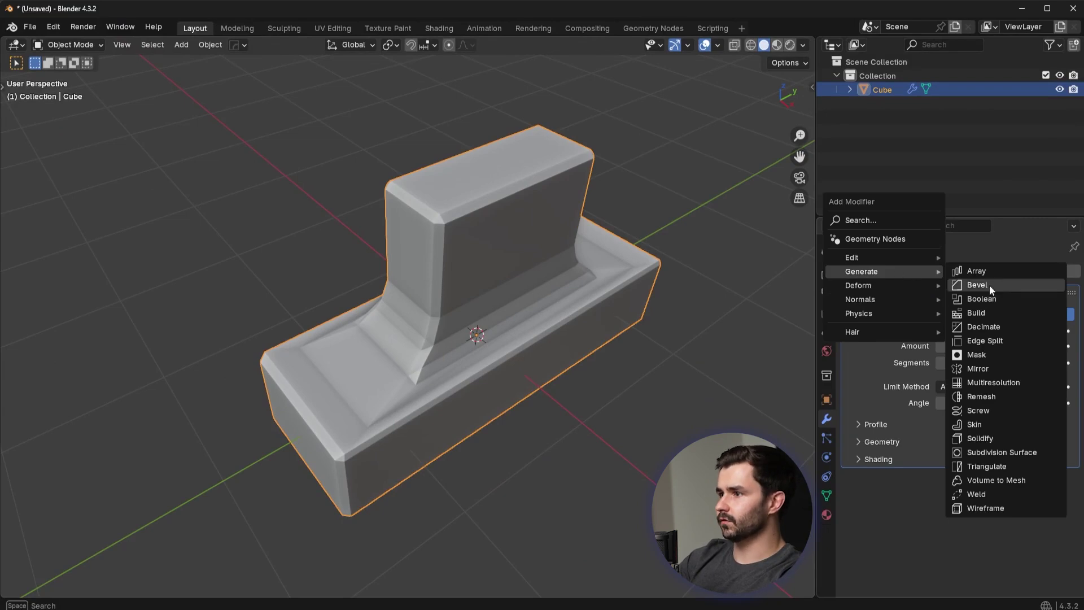
left_click(1000, 454)
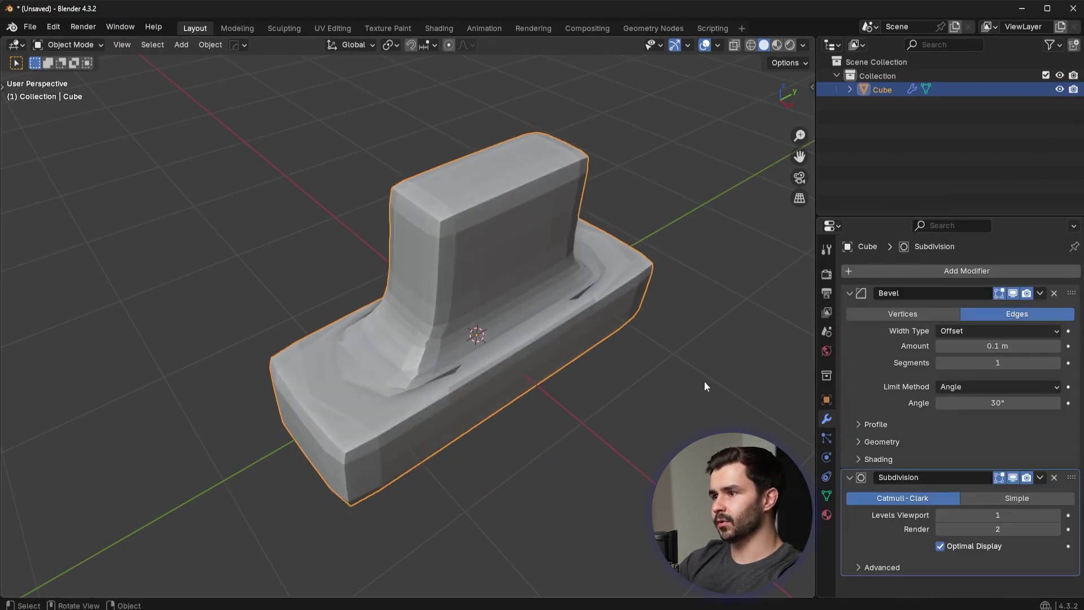
Set Subdivision Levels Viewport to 2, then hide the Subdivision modifier in the viewport
left_click(1056, 515)
scroll(544, 339, "up", 4)
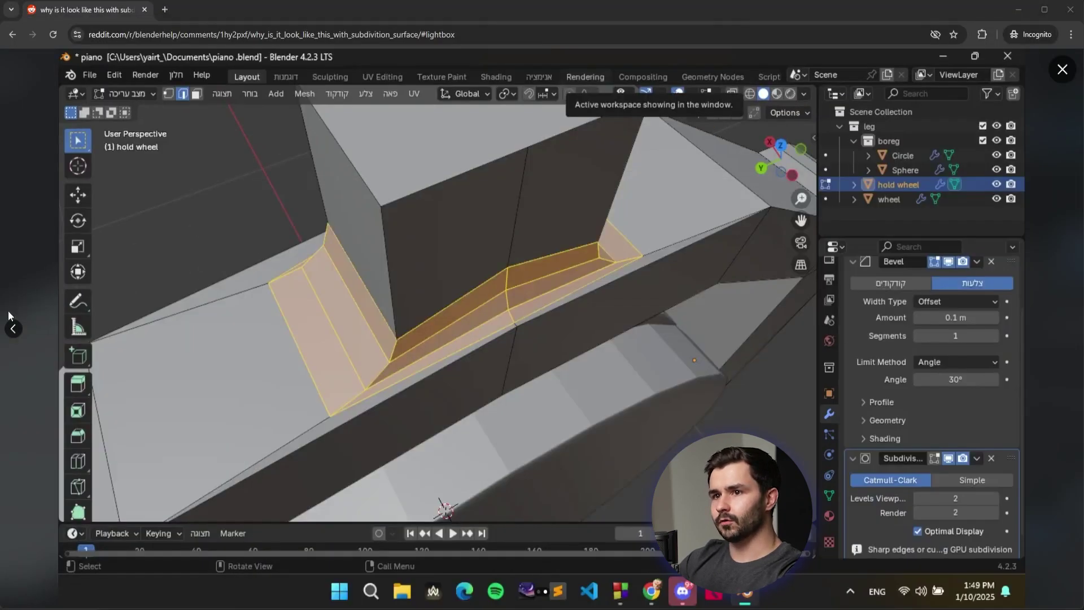
left_click(13, 329)
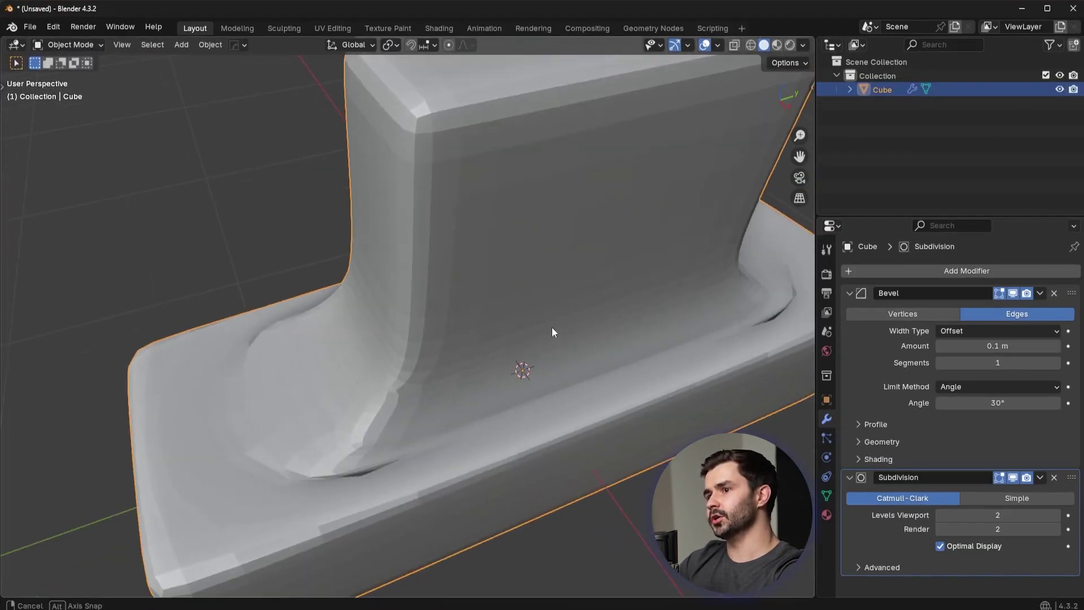
scroll(579, 336, "down", 5)
left_click(1018, 480)
scroll(524, 328, "up", 5)
key("shift+z")
Turn on the wireframe overlay, show the Bevel in the viewport, and narrow its Amount to 0.03 m
left_click(395, 356)
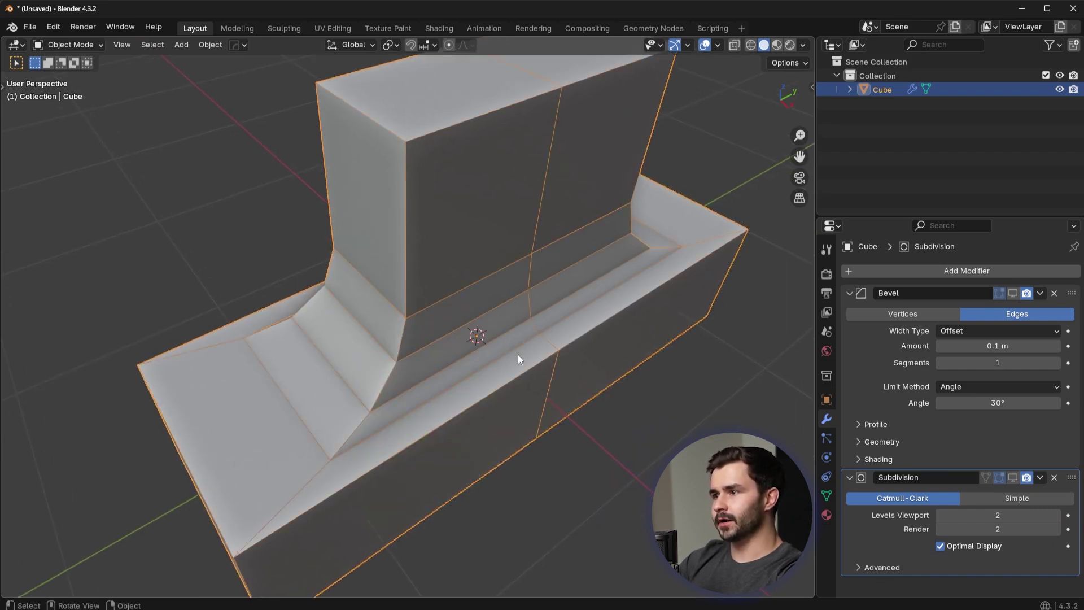
left_click(1013, 294)
middle_click_drag(565, 339, 587, 271, "shift")
left_click_drag(1006, 345, 986, 346)
scroll(361, 388, "up", 3)
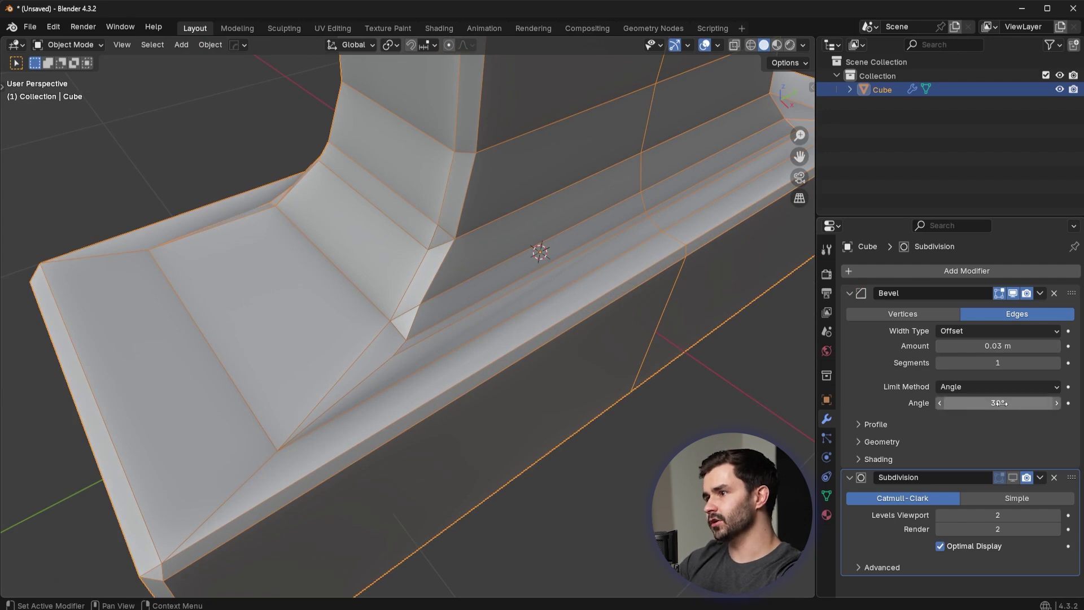
mouse_move(1002, 346)
left_mouse_down()
mouse_move(991, 345)
mouse_move(1002, 346)
left_mouse_up()
Inspect the block's edges in Edit Mode, then orbit around it in Object Mode
key("Tab")
key("Tab")
left_click(348, 266)
scroll(465, 327, "down", 5)
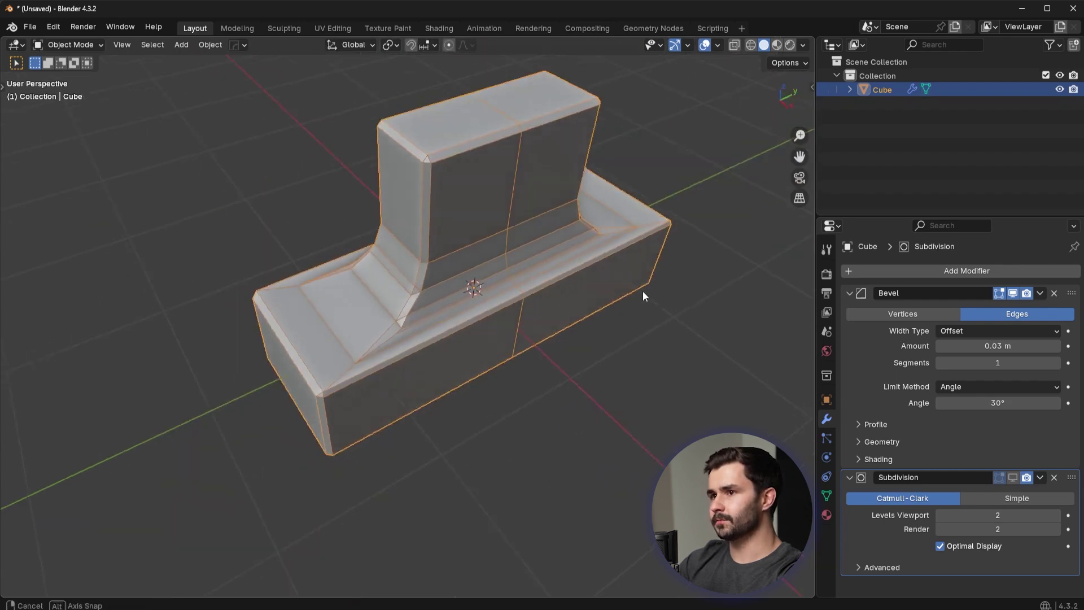
scroll(642, 295, "up", 5)
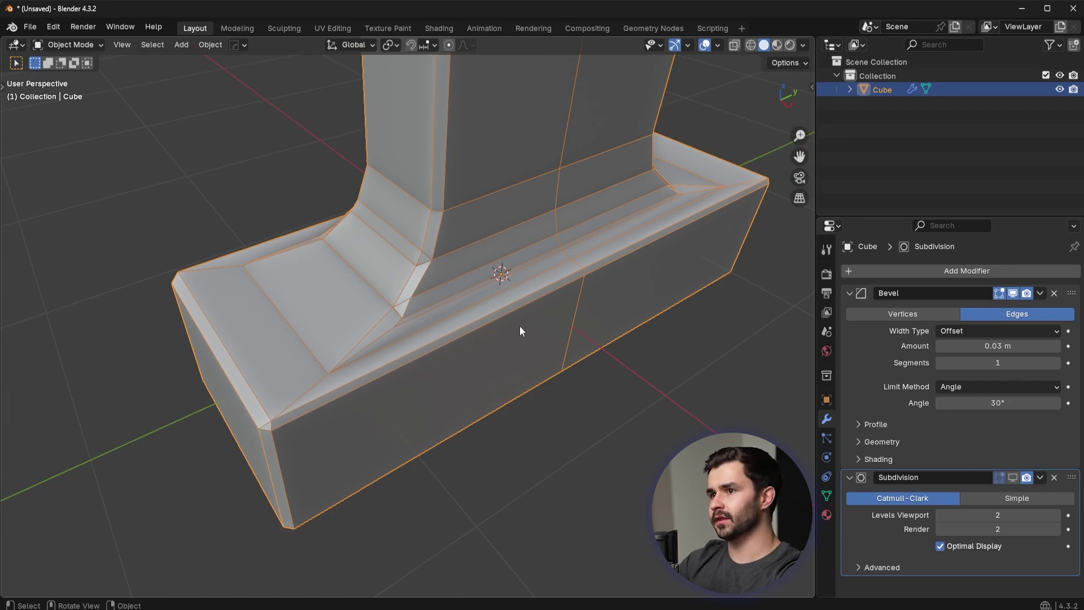
middle_click_drag(537, 331, 606, 350)
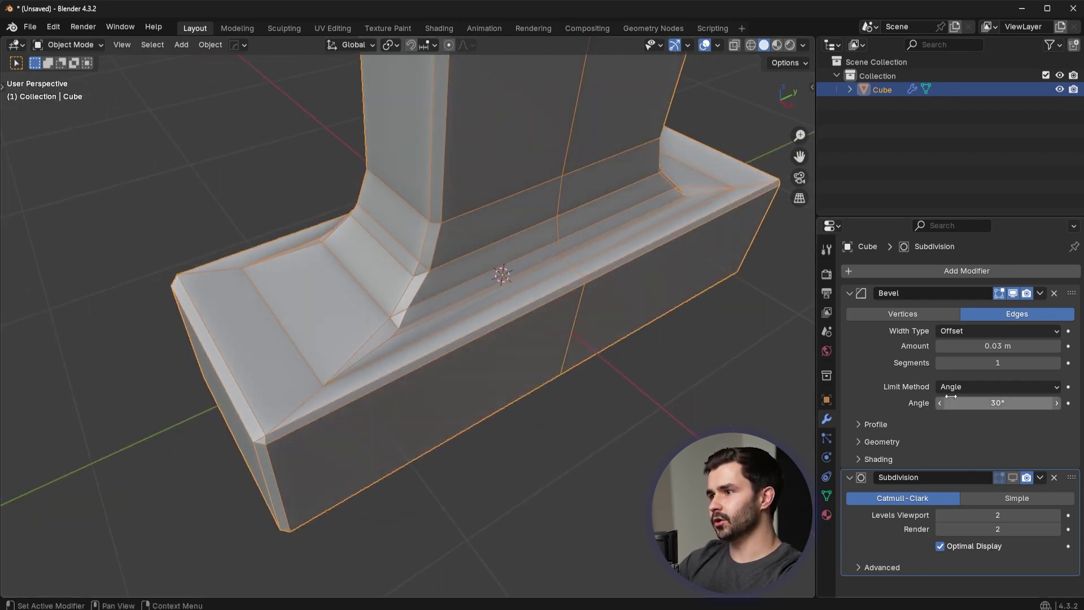
Set the Bevel angle limit to 30° and orbit in to inspect the bevels
left_click_drag(960, 395, 931, 403)
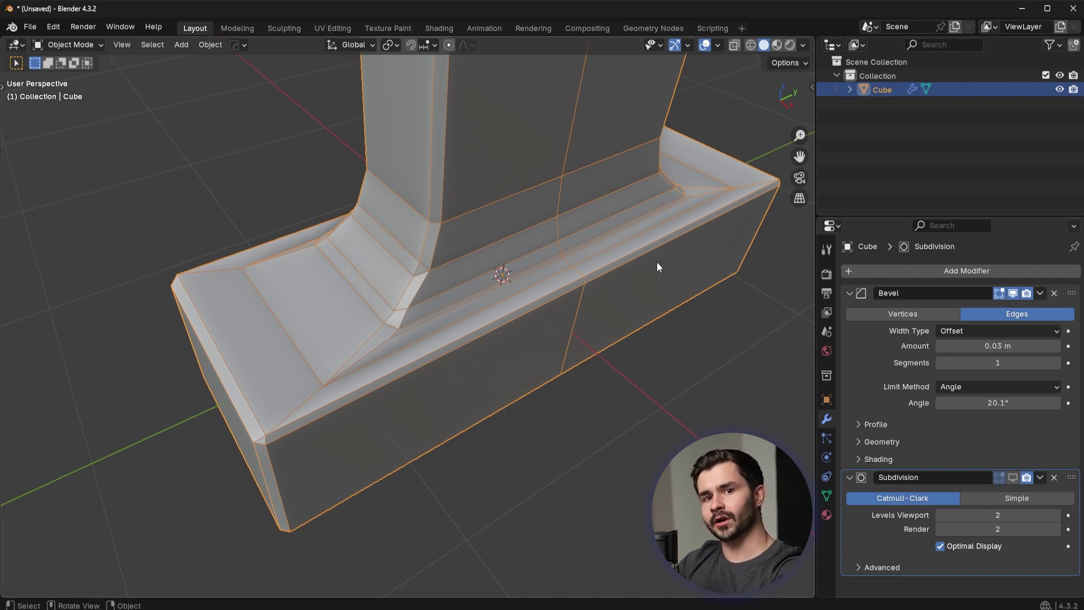
double_click(1005, 403)
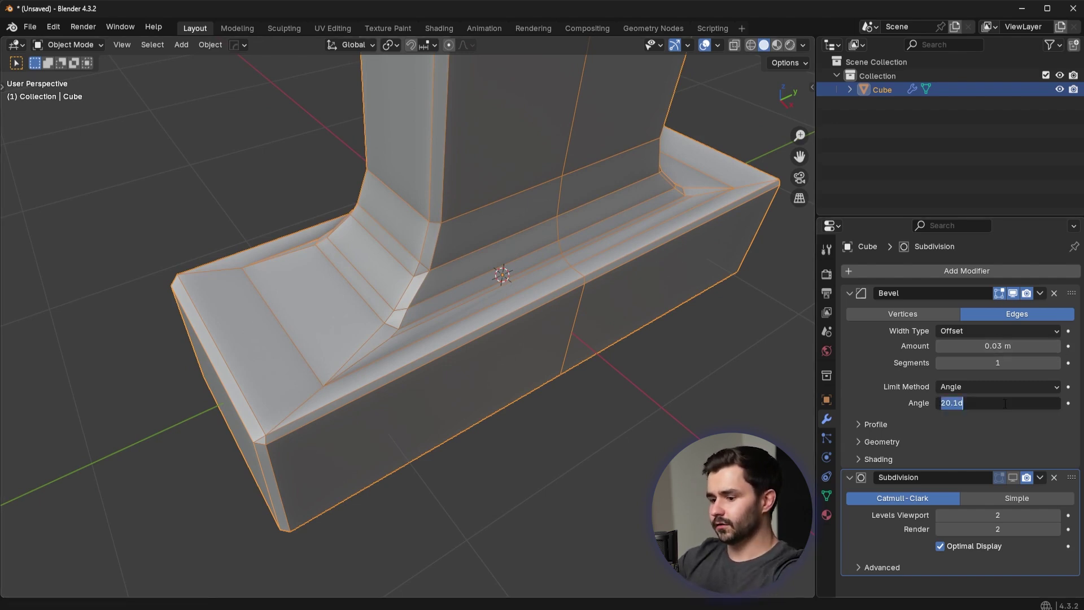
type("30")
key("Return")
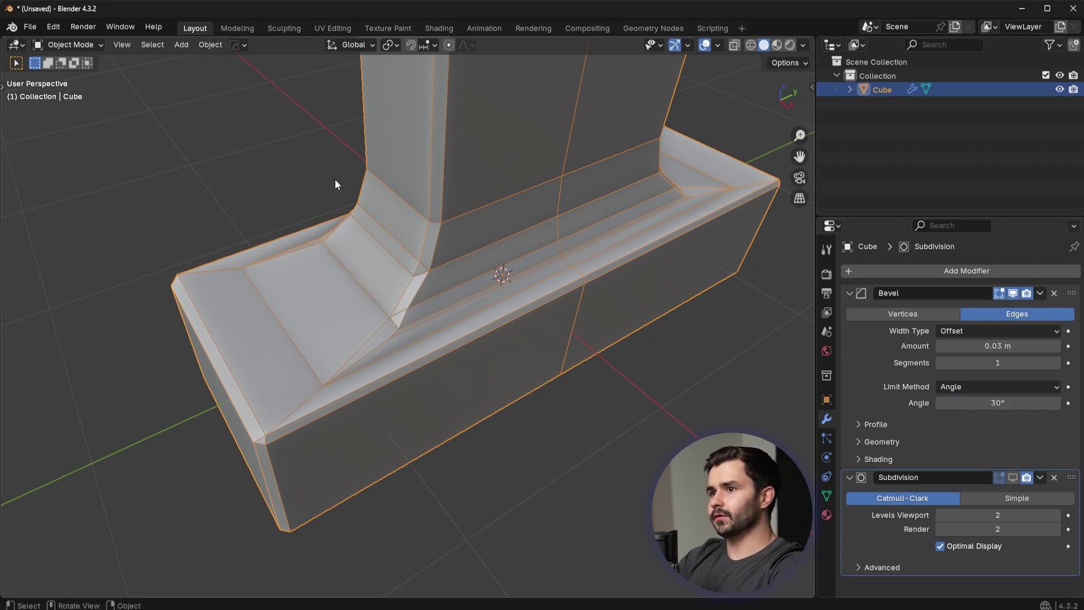
middle_click_drag(396, 204, 429, 237)
scroll(429, 237, "up", 5)
scroll(421, 286, "down", 5)
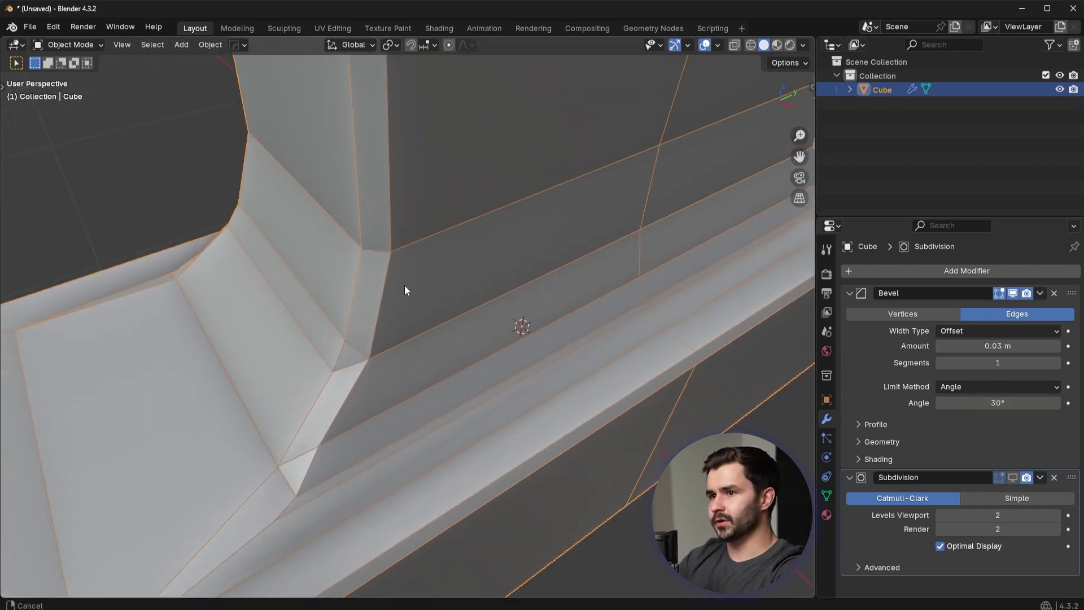
middle_click_drag(511, 291, 489, 310)
Show the Subdivision effect in the viewport and compare Levels Viewport 0 and 1
scroll(600, 314, "down", 2)
middle_click_drag(605, 361, 582, 314)
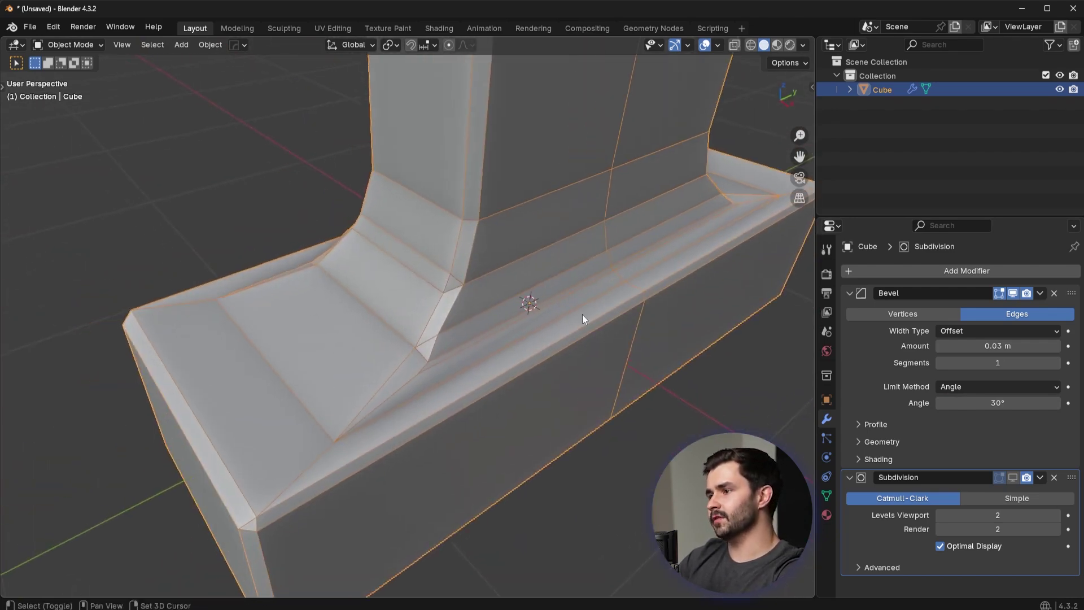
left_click(1012, 477)
left_click(938, 516)
left_click(938, 515)
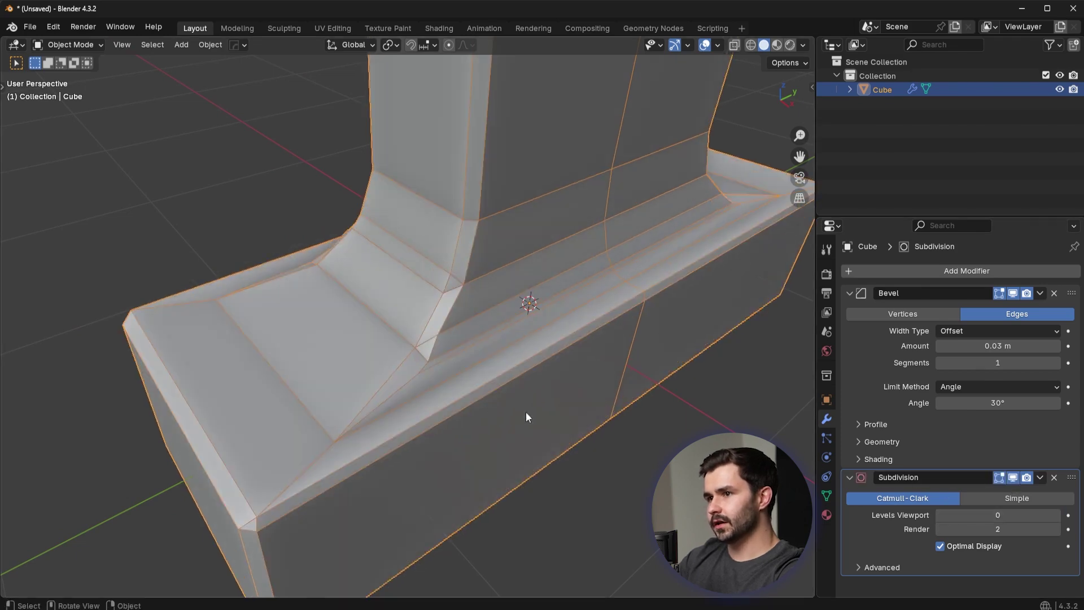
left_click(1060, 515)
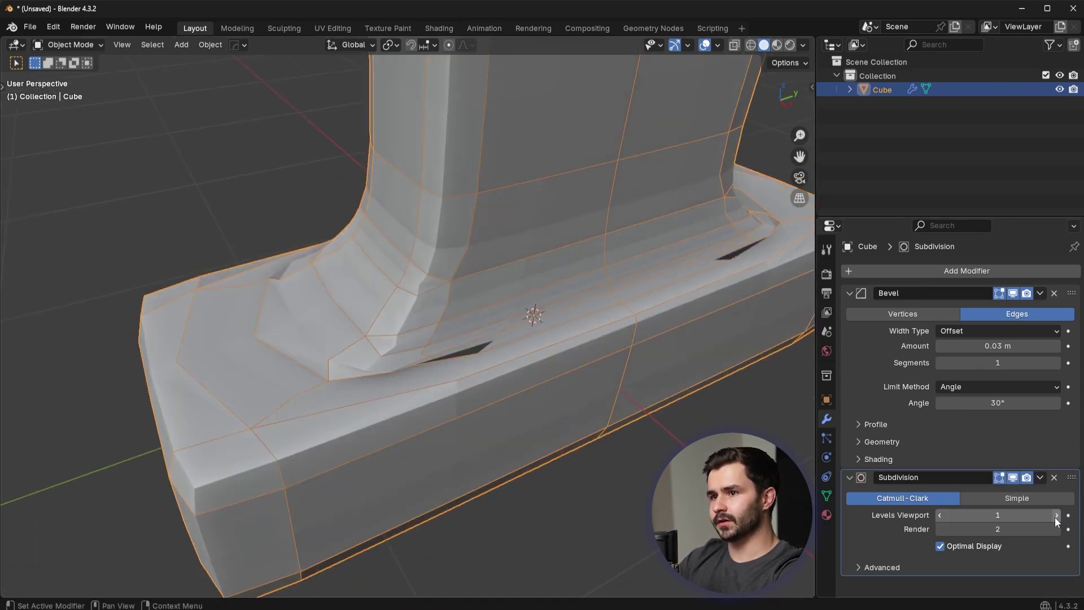
left_click(938, 515)
middle_click_drag(430, 347, 543, 389)
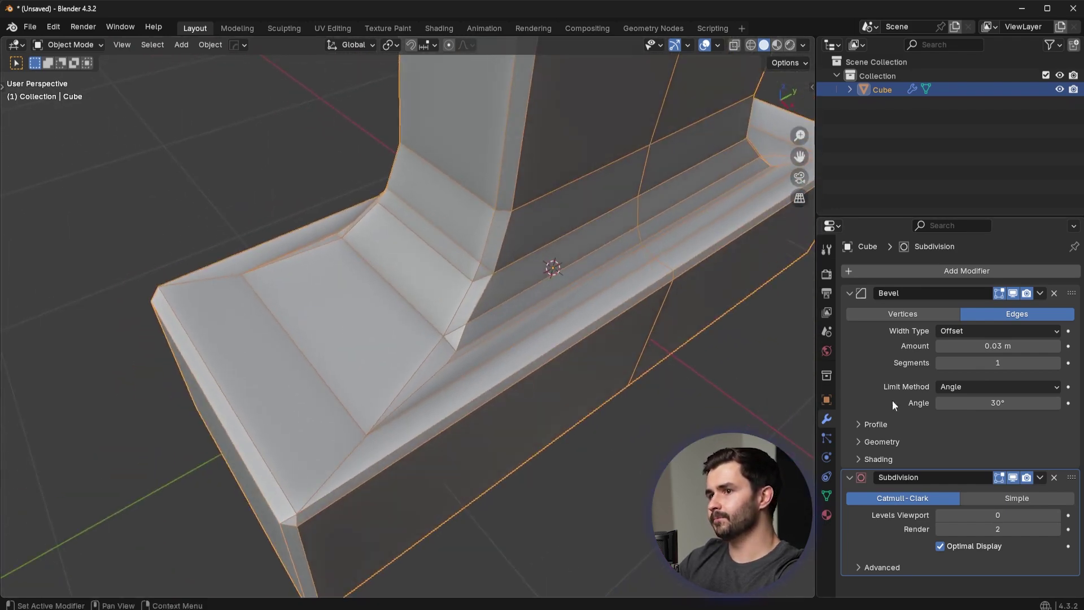
left_click(1058, 516)
Toggle Optimal Display and switch the subdivision between level 0 and level 1
scroll(509, 364, "up", 4)
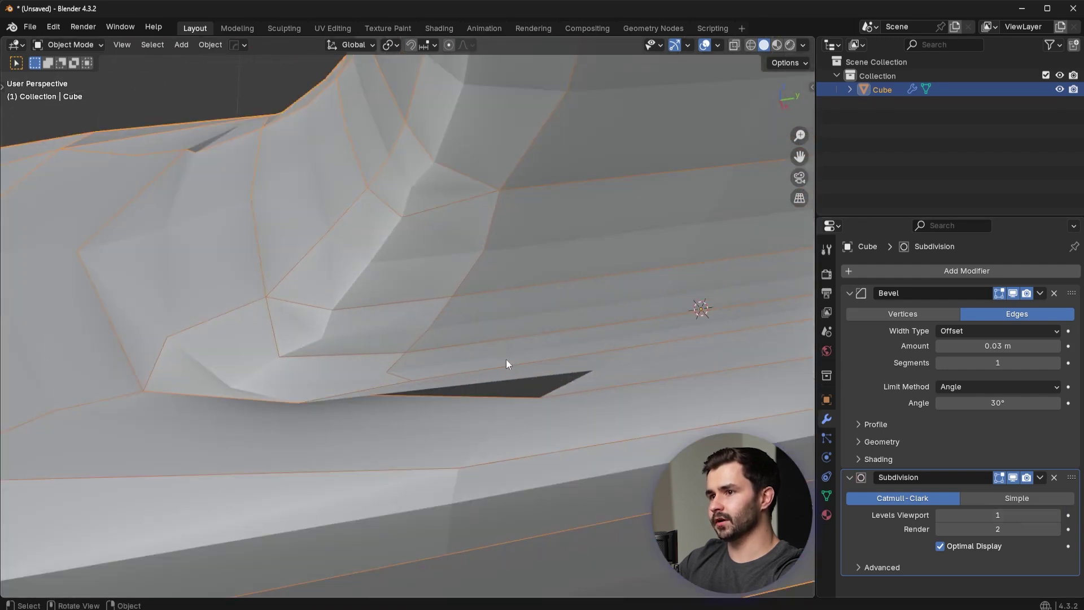
left_click(940, 546)
scroll(474, 336, "up", 3)
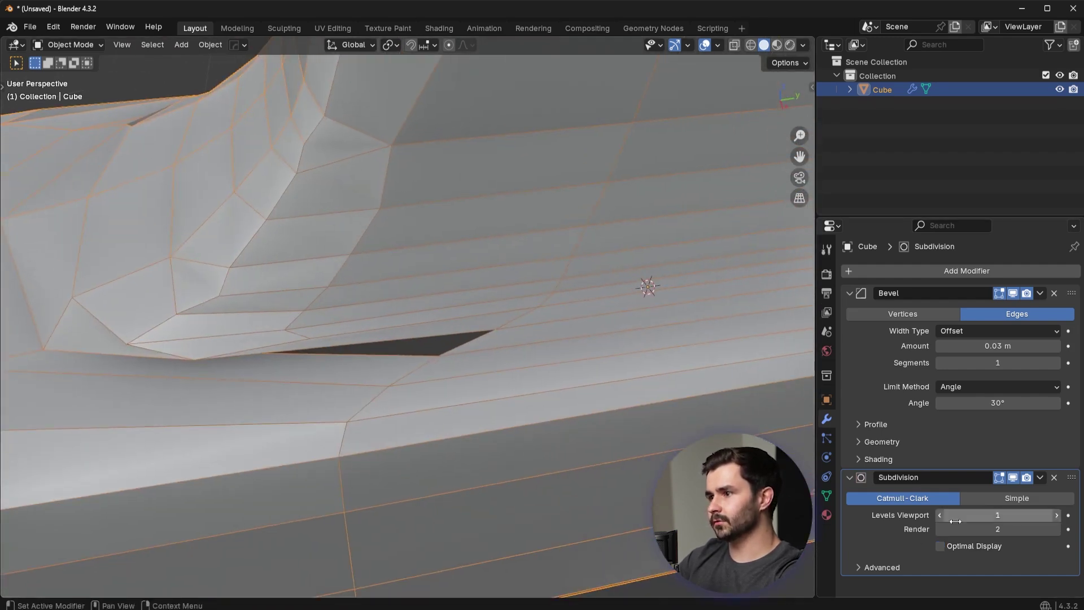
key("ctrl+0")
scroll(422, 320, "down", 4)
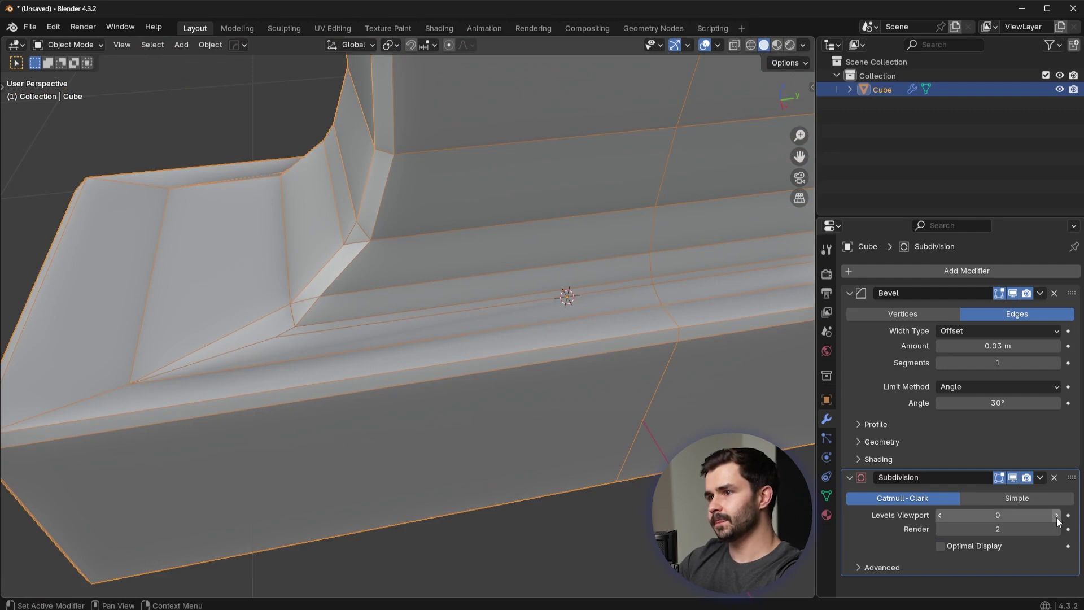
left_click(1058, 515)
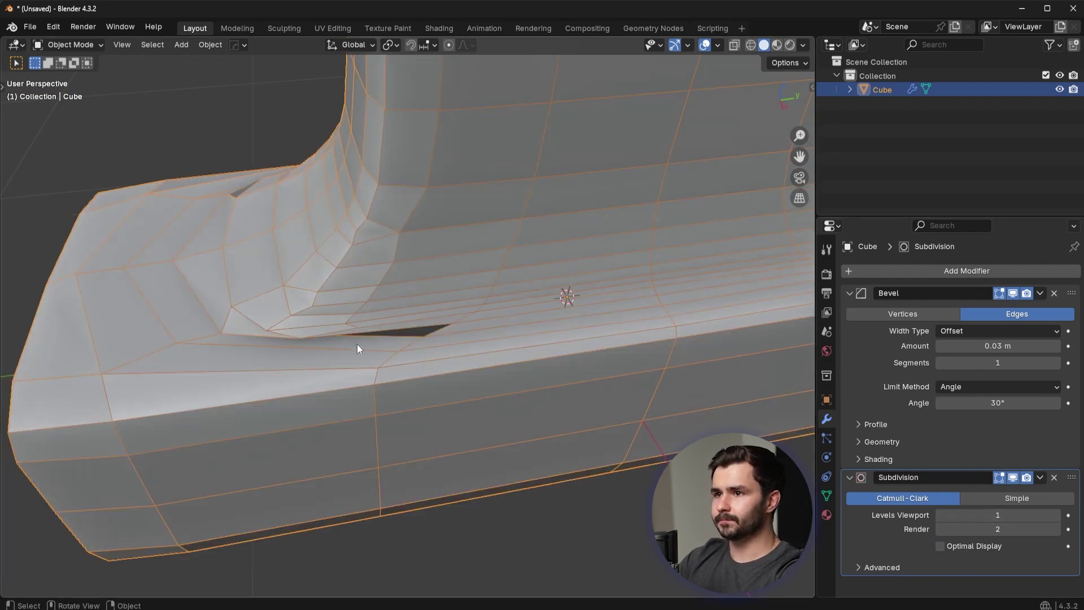
Add an unslid loop cut around the block's base in Edit Mode
key("ctrl+0")
scroll(334, 342, "down", 5)
key("Tab")
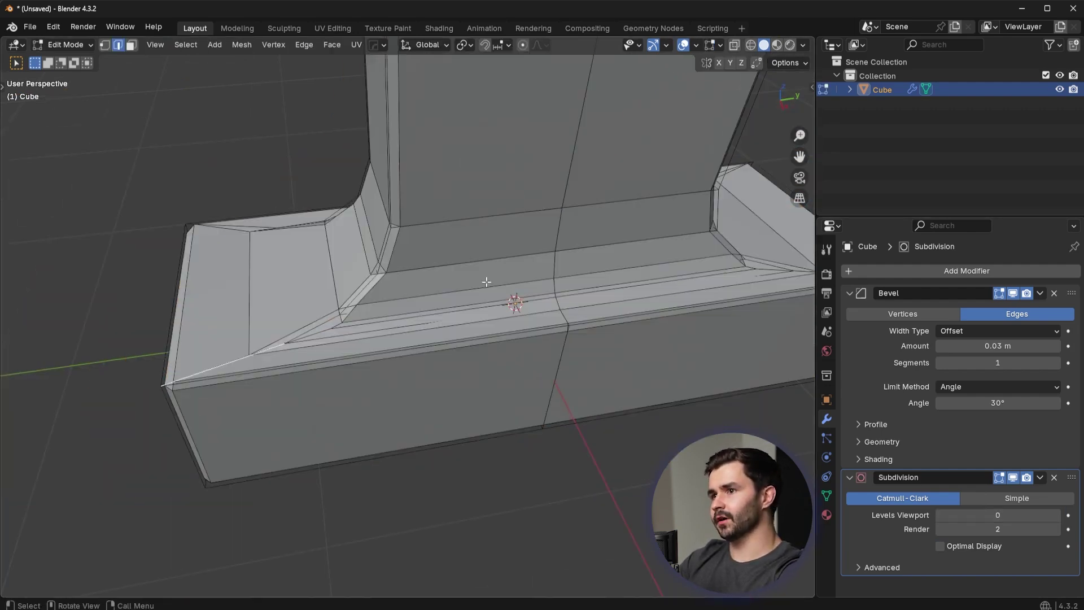
key("ctrl+r")
left_click(488, 220)
right_click(488, 220)
key("Tab")
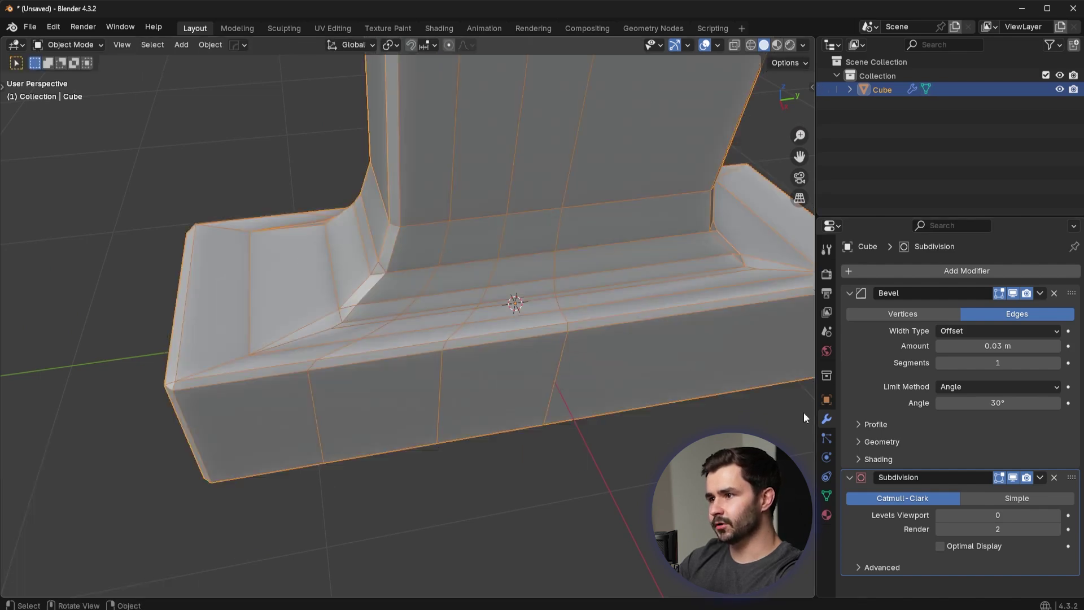
Return the subdivision to level 1 and try, then cancel, another loop cut
left_click(1058, 516)
scroll(543, 390, "up", 5)
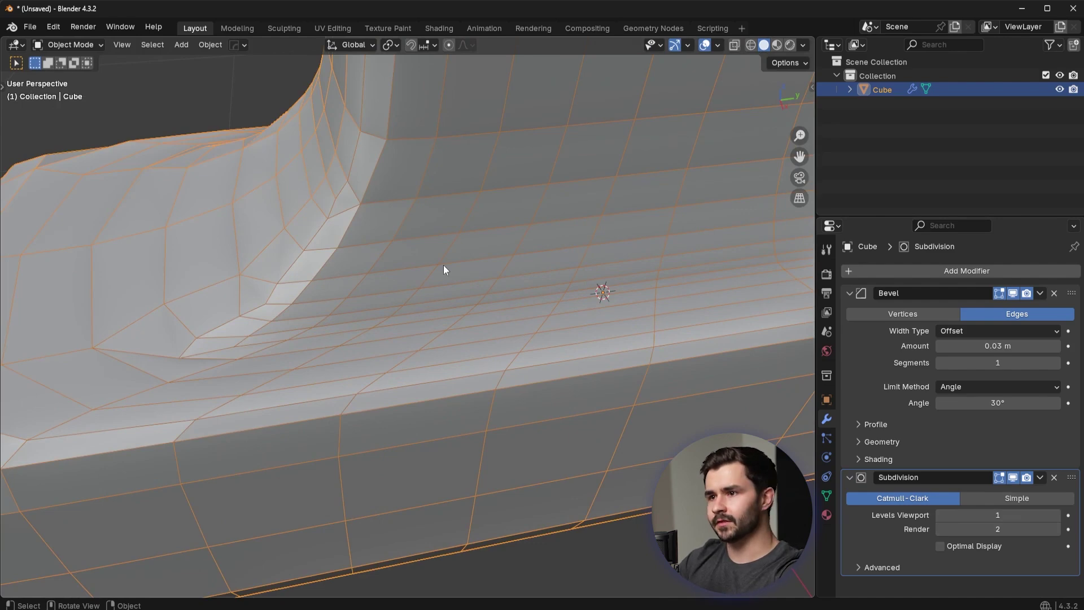
scroll(444, 270, "down", 5)
key("Tab")
key("ctrl+r")
key("Escape")
key("Tab")
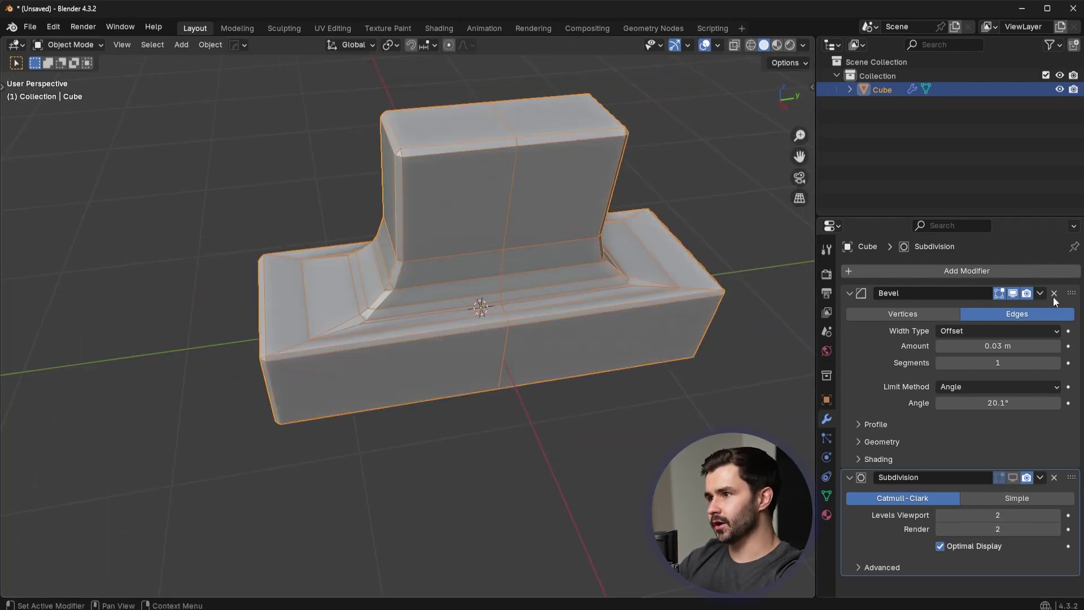
Delete the Bevel and Subdivision modifiers and turn off the wireframe overlay
left_click(1055, 294)
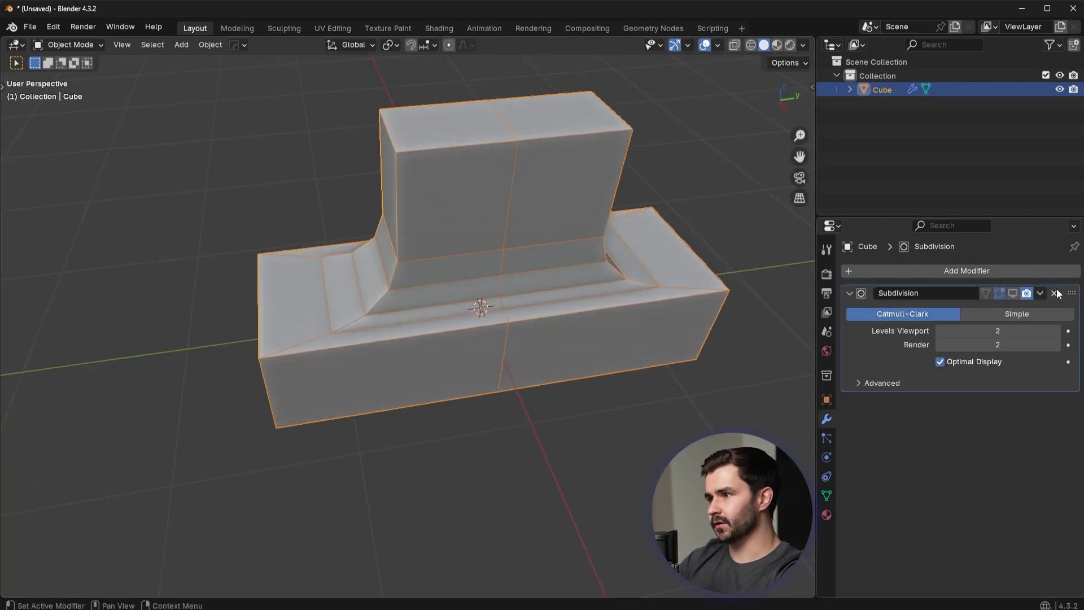
left_click(1055, 291)
middle_click_drag(381, 287, 552, 320)
key("alt+v")
left_click(505, 318)
Apply a level-2 subdivision to the plain mesh with Ctrl+2
key("Tab")
key("Tab")
key("ctrl+2")
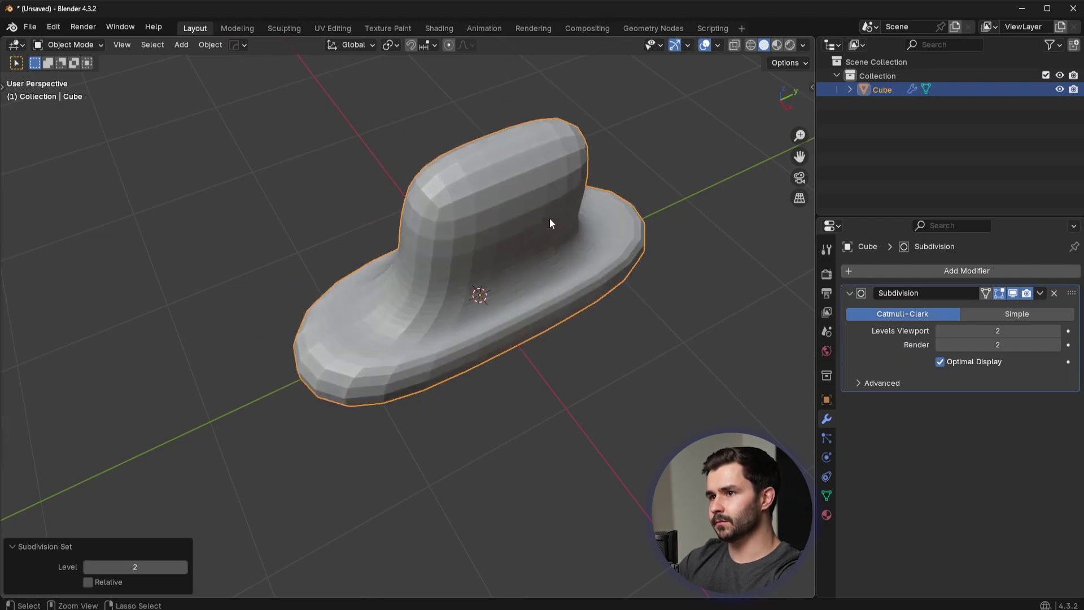
middle_click_drag(550, 218, 446, 166)
key("Tab")
Add two supporting loop cuts slid toward opposite edges to tighten them
key("ctrl+r")
left_click(446, 165)
left_click(446, 165)
key("ctrl+r")
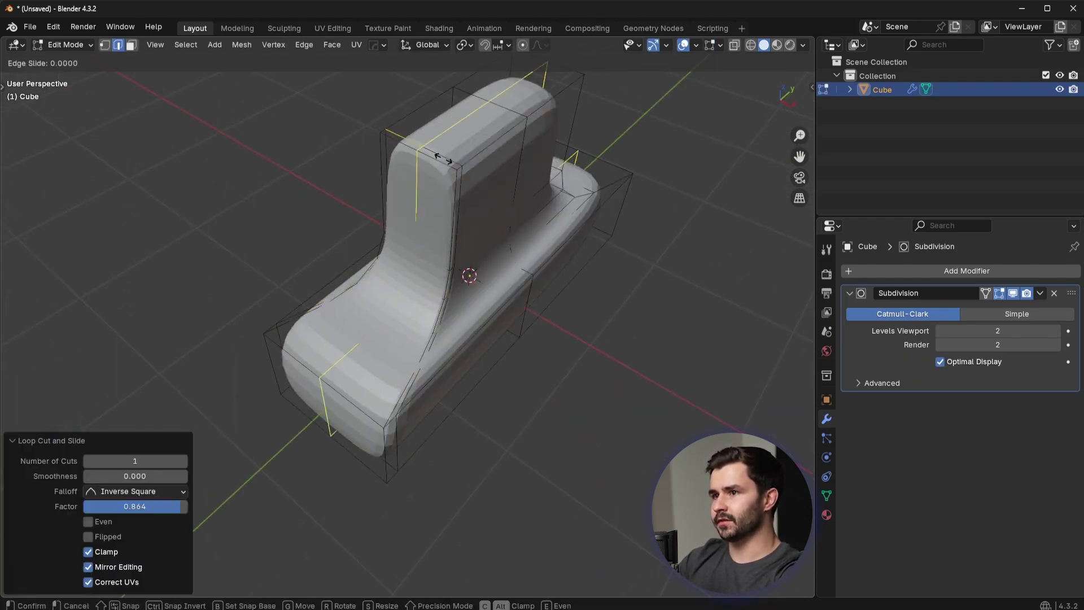
left_click(477, 165)
left_click(477, 165)
middle_click_drag(614, 226, 581, 237)
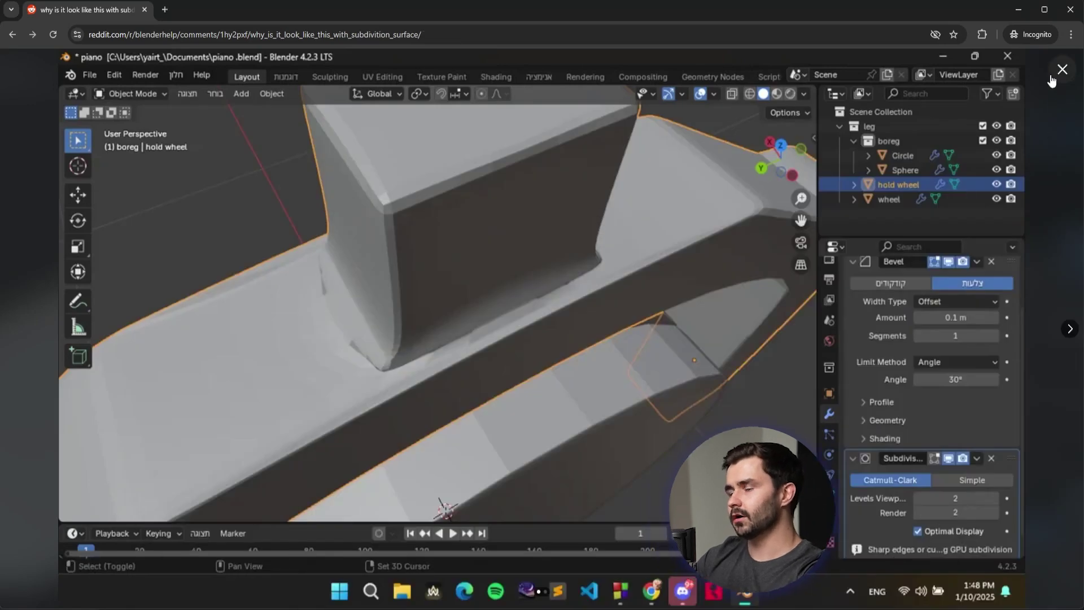
Close the enlarged image and scroll down to the post's comments on topology problems
key("Escape")
scroll(452, 406, "down", 5)
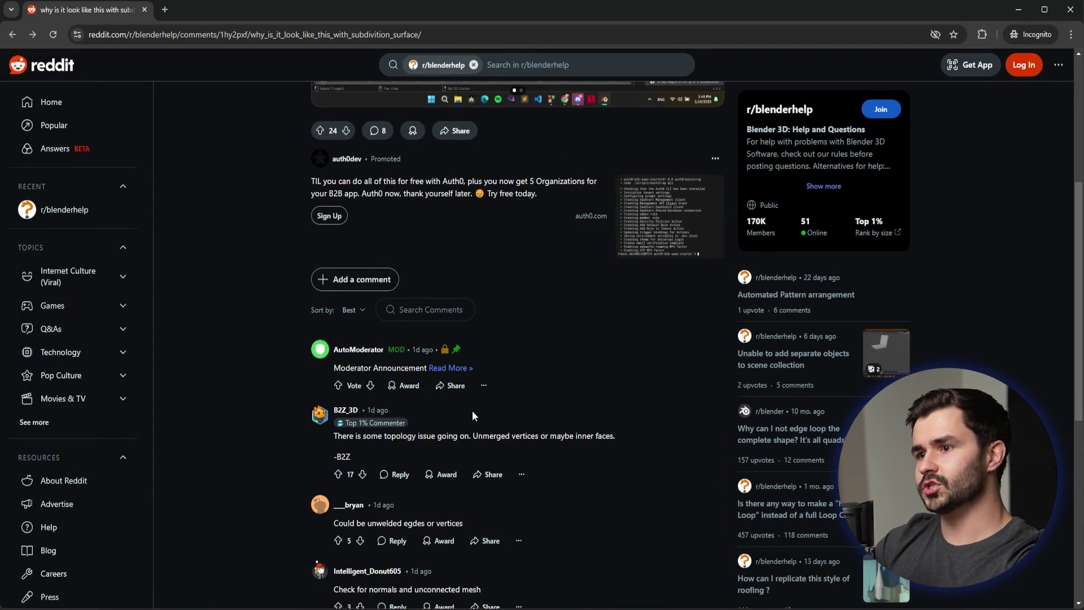
scroll(577, 389, "down", 3)
scroll(578, 388, "down", 1)
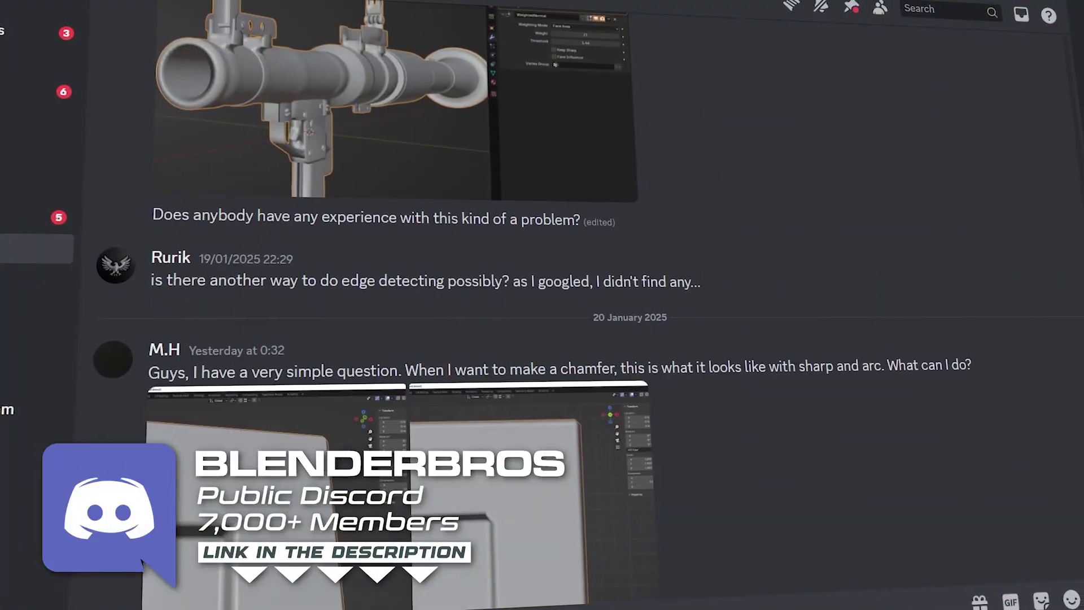
Scroll the BlenderBros help channel past the chamfer question to the later modelling requests
scroll(1081, 274, "down", 10)
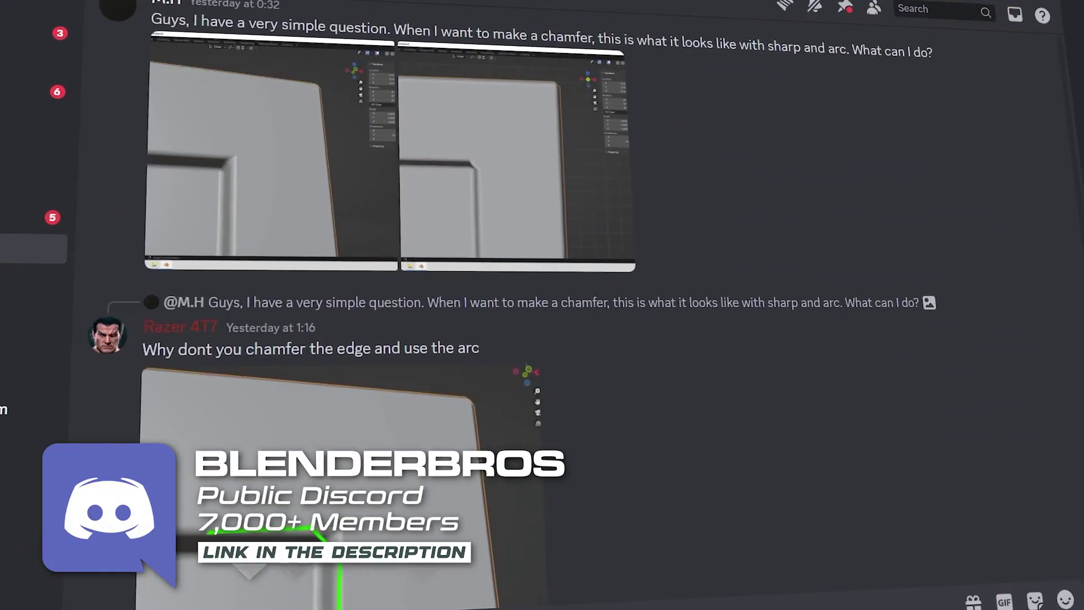
scroll(1081, 274, "down", 10)
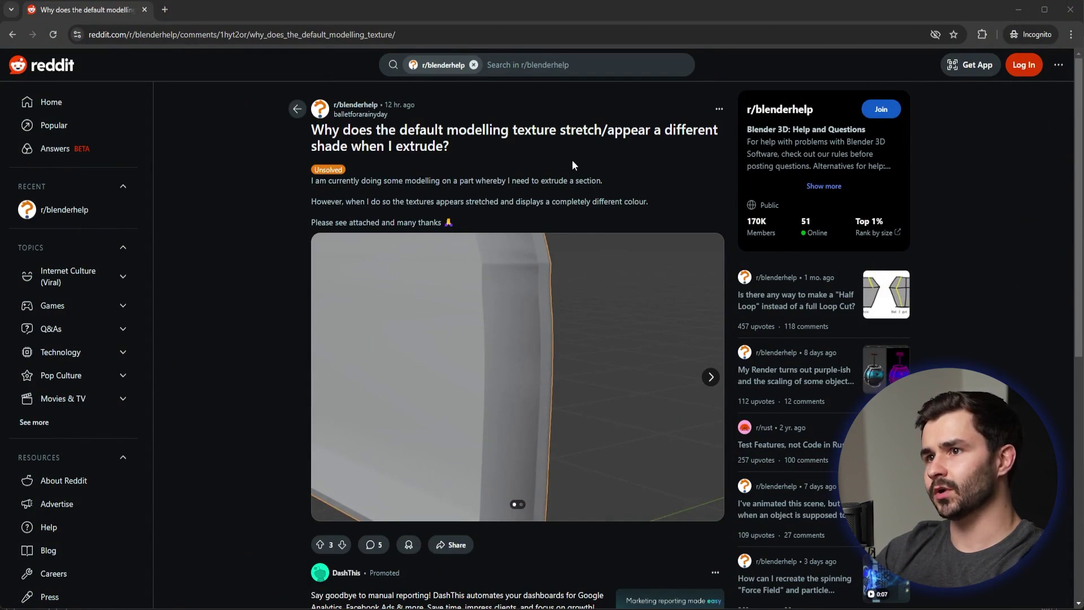
View the extrusion post's shaded image full-screen, then its wireframe version, then the shaded one again
left_click(555, 358)
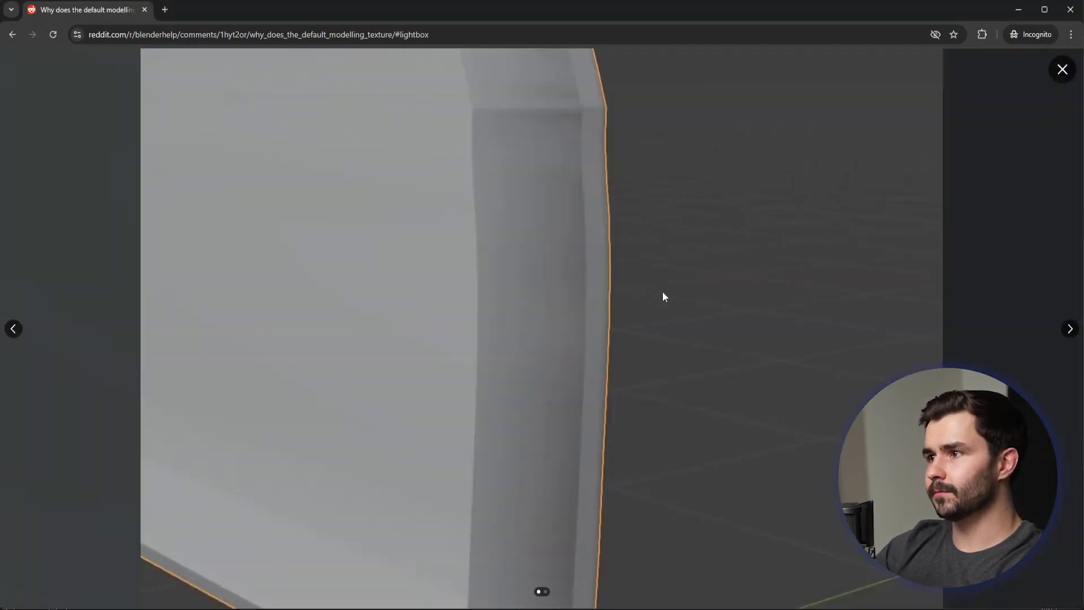
left_click(1070, 330)
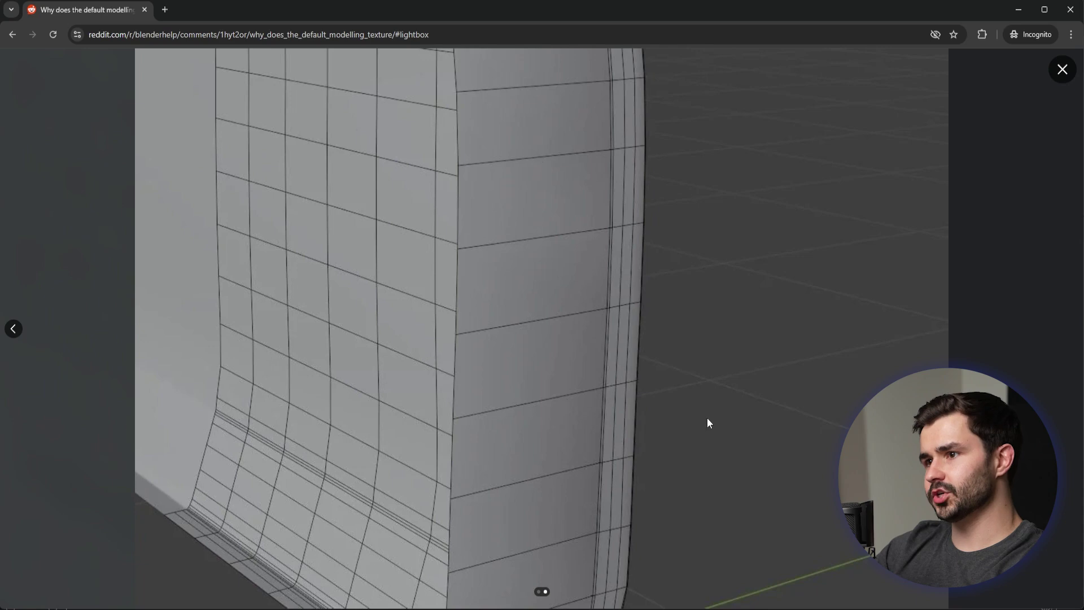
left_click(14, 330)
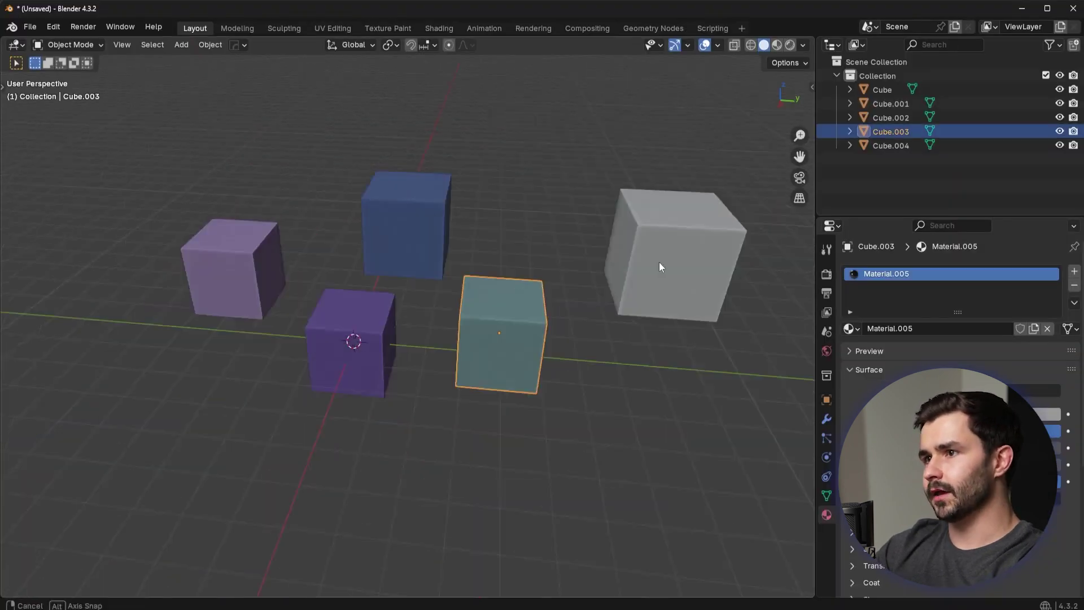
middle_click_drag(660, 262, 533, 248)
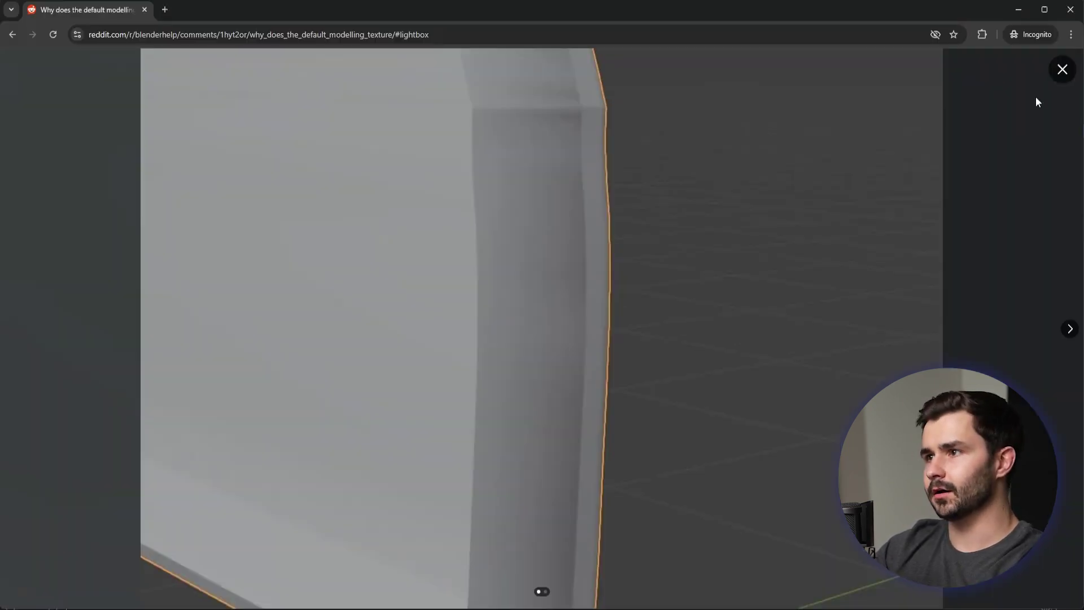
left_click(1038, 100)
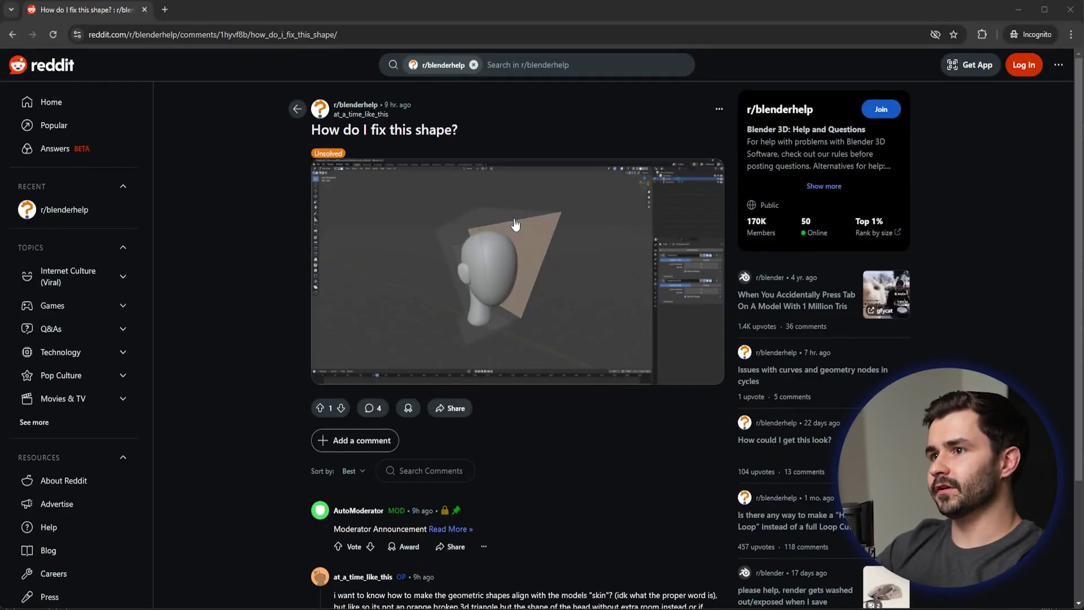
Enlarge and close the head-model screenshot, then select and delete all five cubes in Blender
left_click(516, 225)
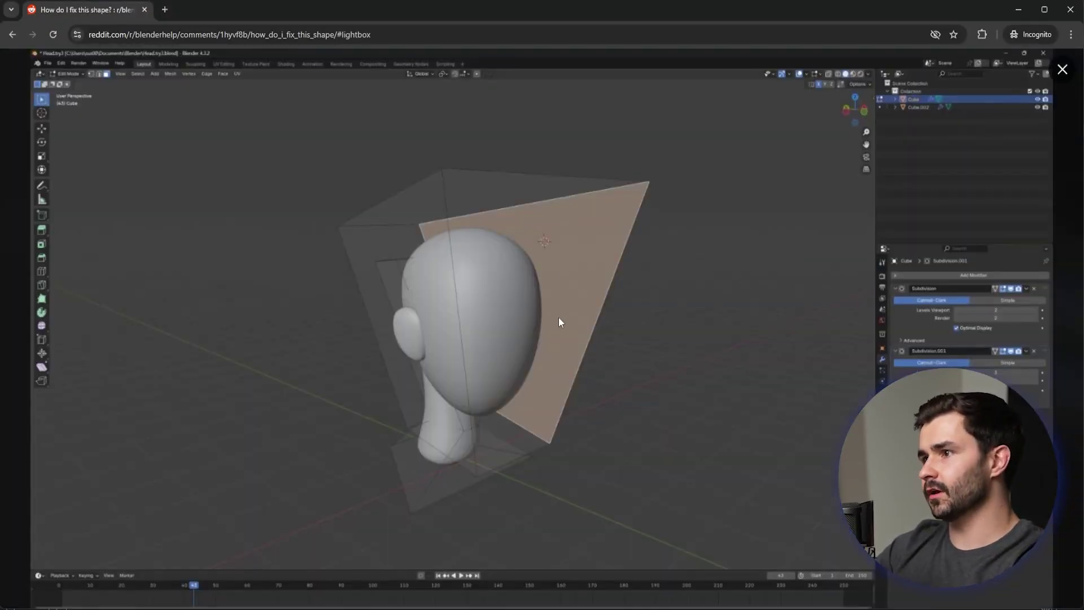
left_click(1061, 70)
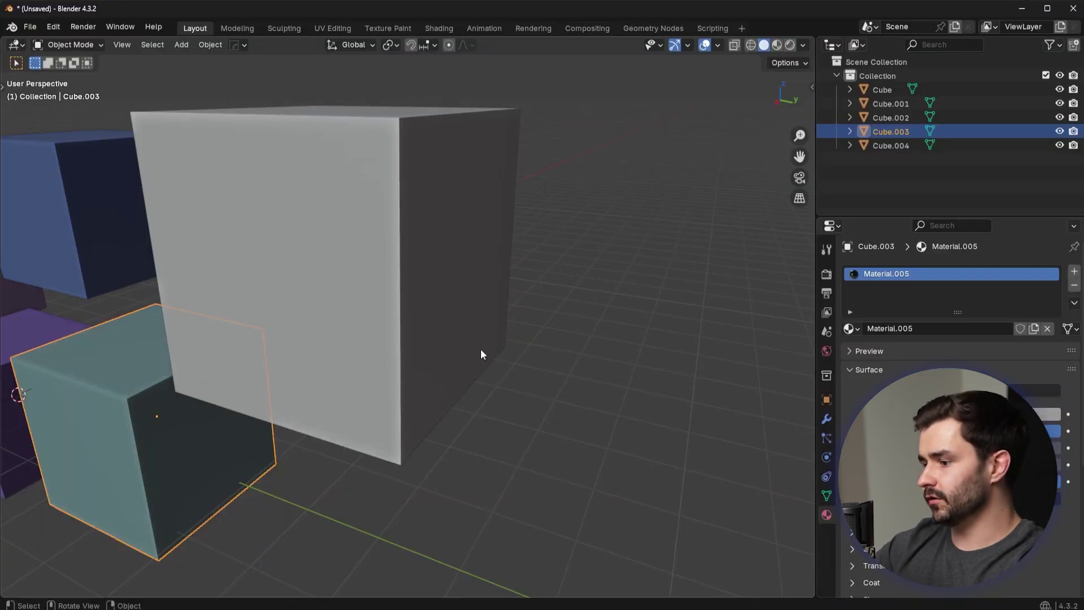
key("a")
key("Delete")
Add a new mesh cube to the empty scene and orbit to view it from above
key("shift+a")
mouse_move(462, 339)
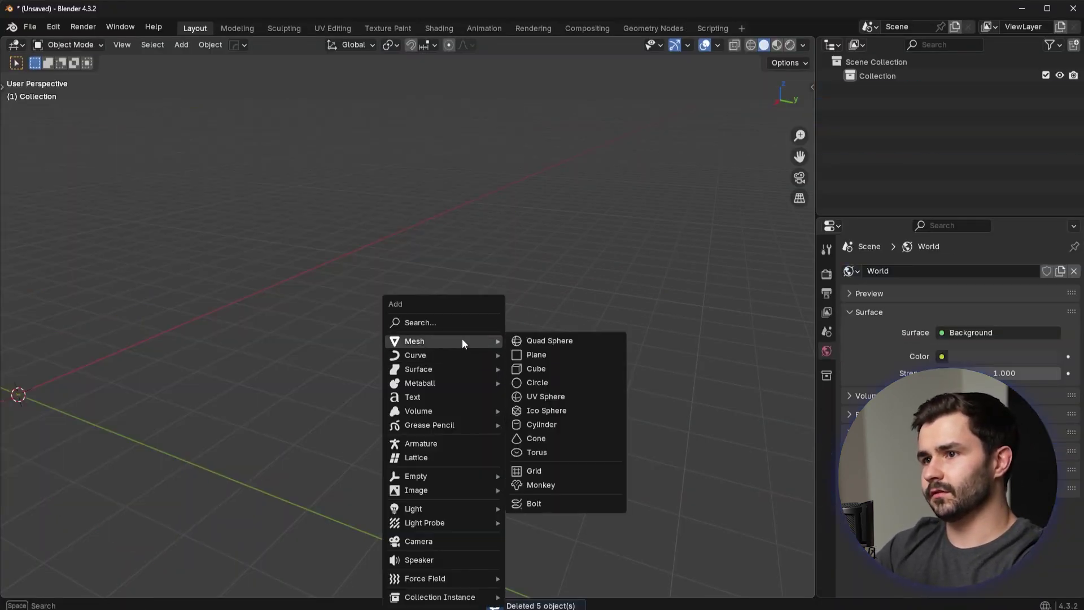
left_click(539, 369)
middle_click_drag(532, 354, 639, 321)
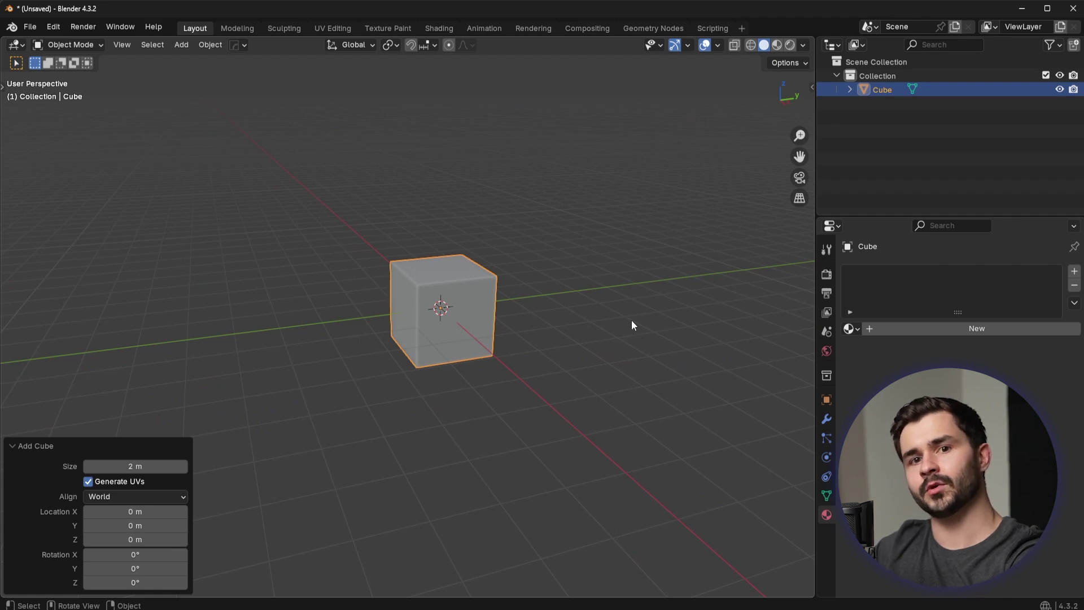
middle_click_drag(631, 320, 639, 346)
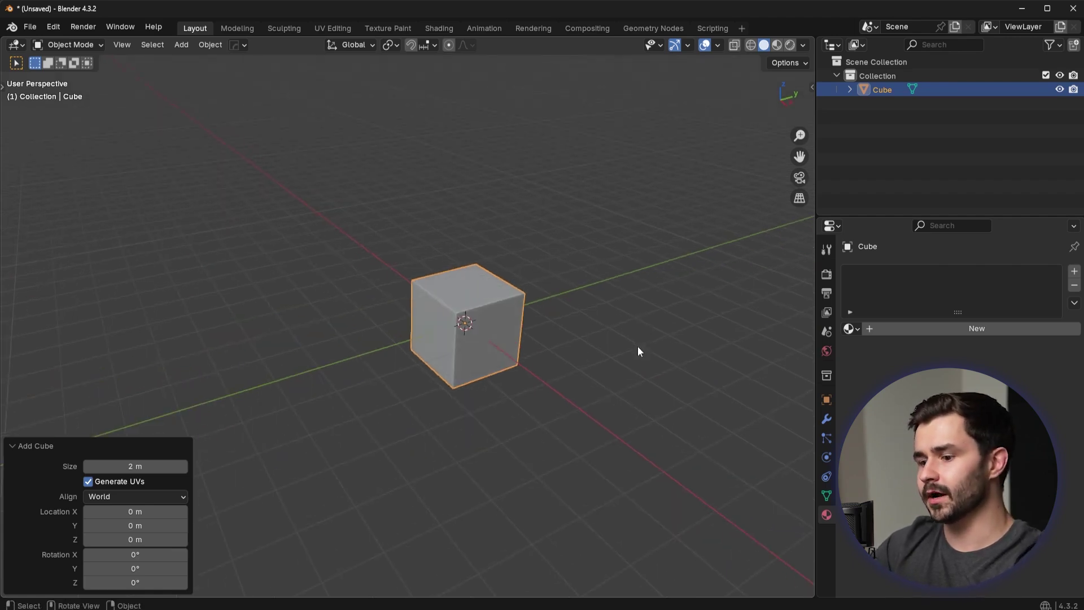
scroll(562, 345, "up", 4)
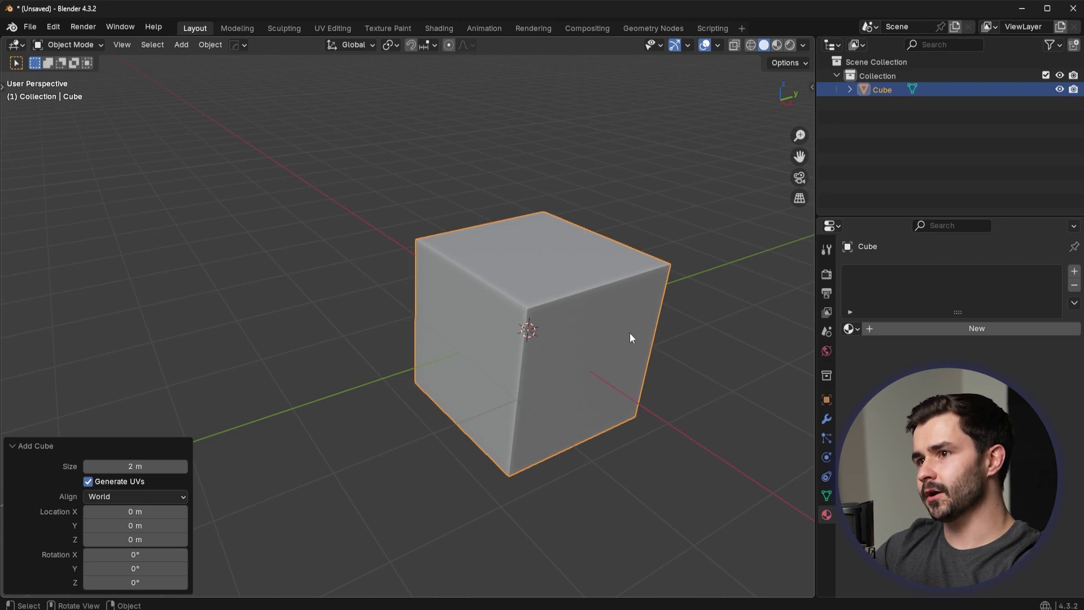
Subdivide the cube to level 3 with the edit cage on the sphere, and select a vertex
key("ctrl+3")
middle_click_drag(649, 332, 481, 354)
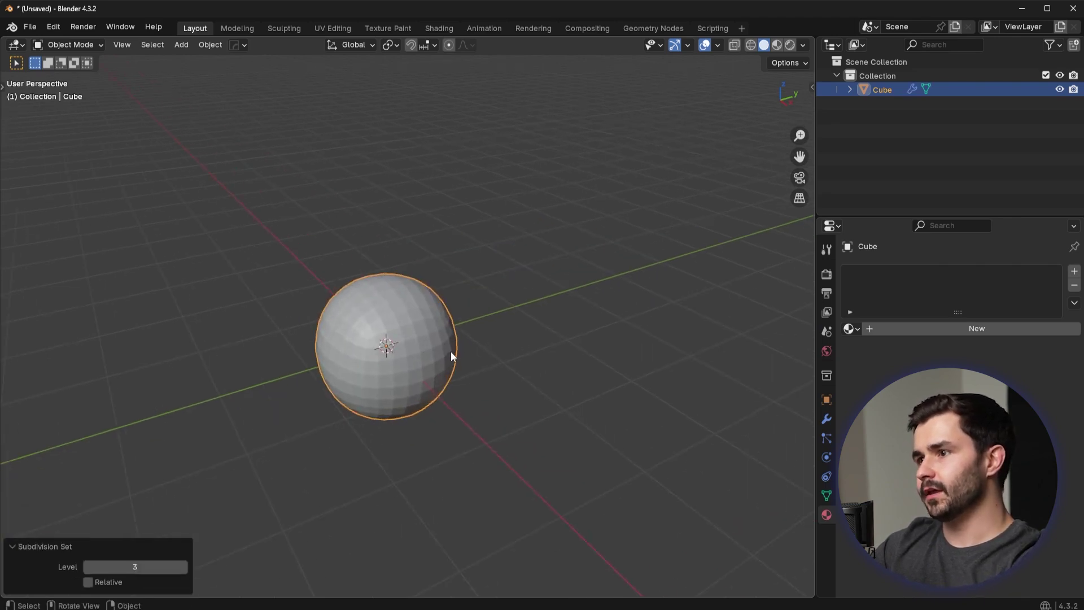
key("Tab")
scroll(581, 319, "up", 3)
left_click(826, 418)
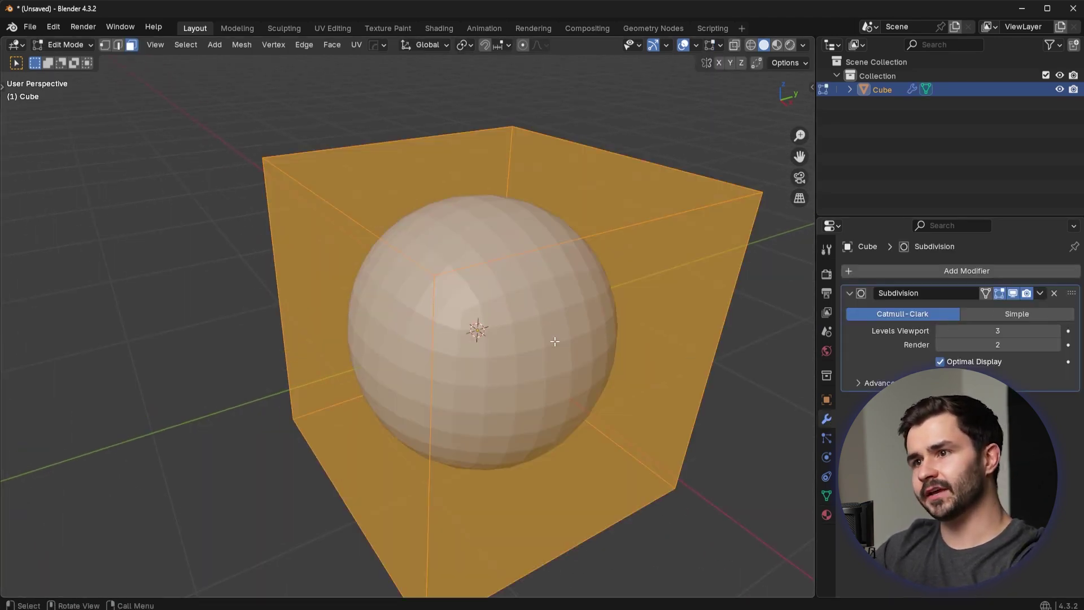
scroll(576, 315, "down", 4)
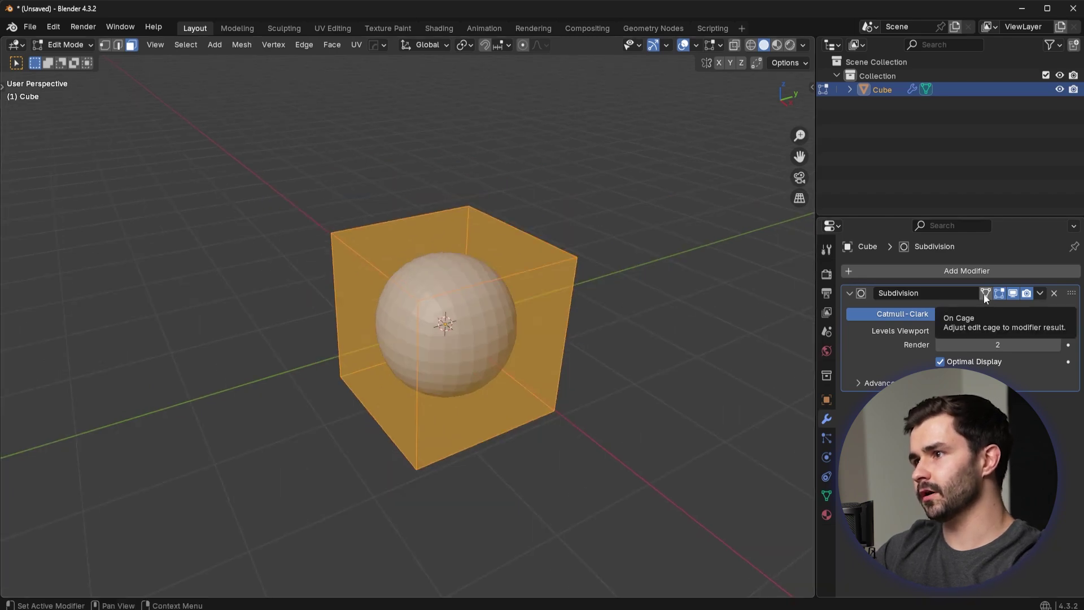
left_click(984, 294)
scroll(438, 303, "up", 5)
key("1")
scroll(439, 302, "down", 3)
left_click(442, 311)
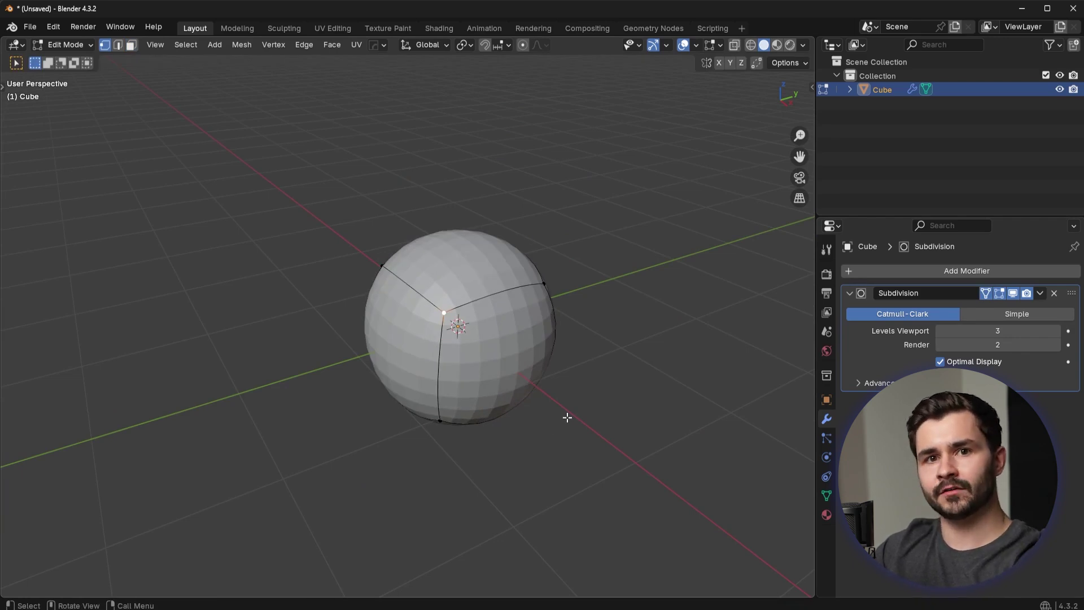
Back in object mode, apply the Subdivision modifier to make the sphere real geometry
key("Tab")
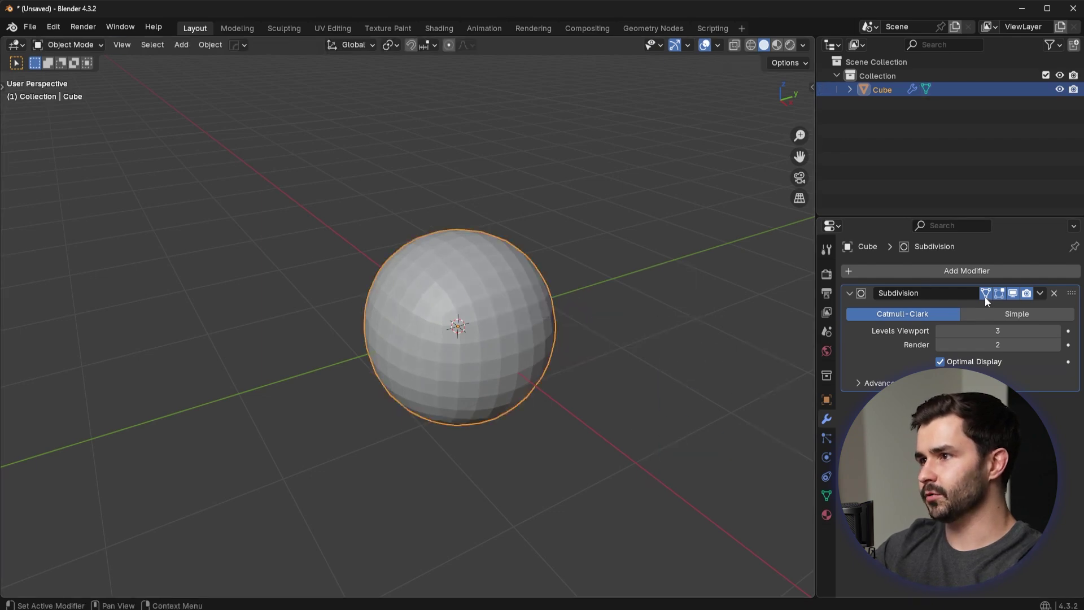
key("ctrl+Tab")
left_click(580, 448)
key("Tab")
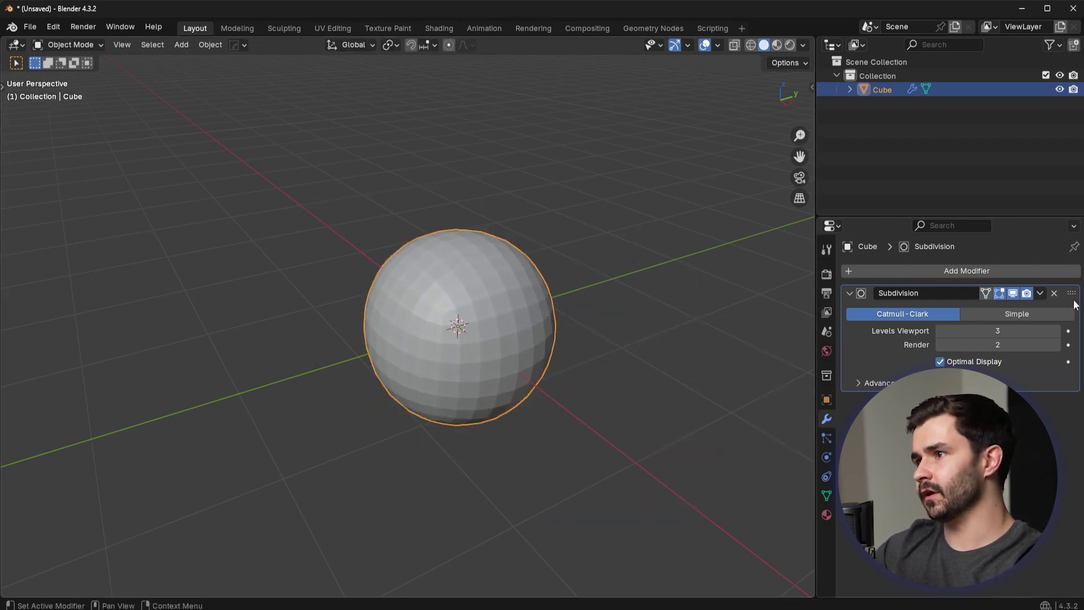
left_click(1041, 293)
left_click(1023, 306)
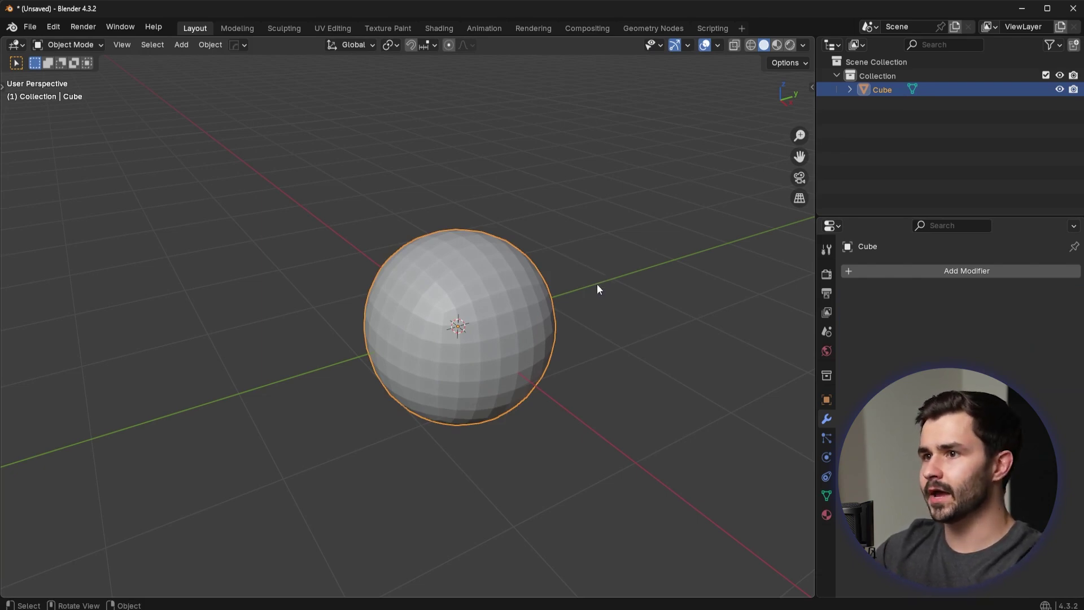
In edit mode, move one of the sphere's vertices, then return to object mode
key("Tab")
scroll(453, 305, "up", 8)
scroll(453, 305, "down", 8)
left_click(450, 310)
key("g")
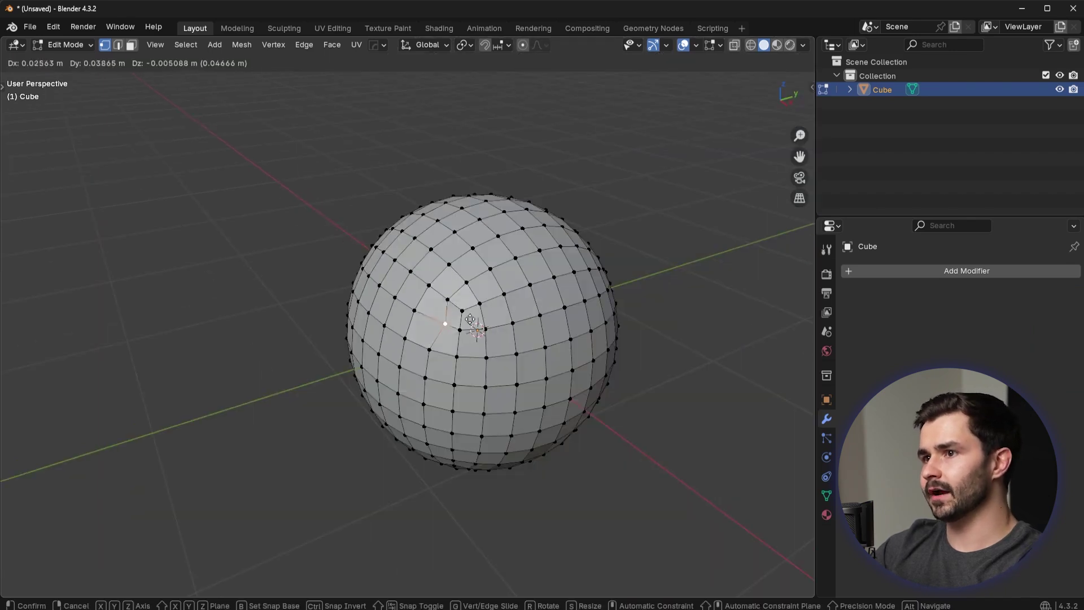
left_click(451, 333)
key("Tab")
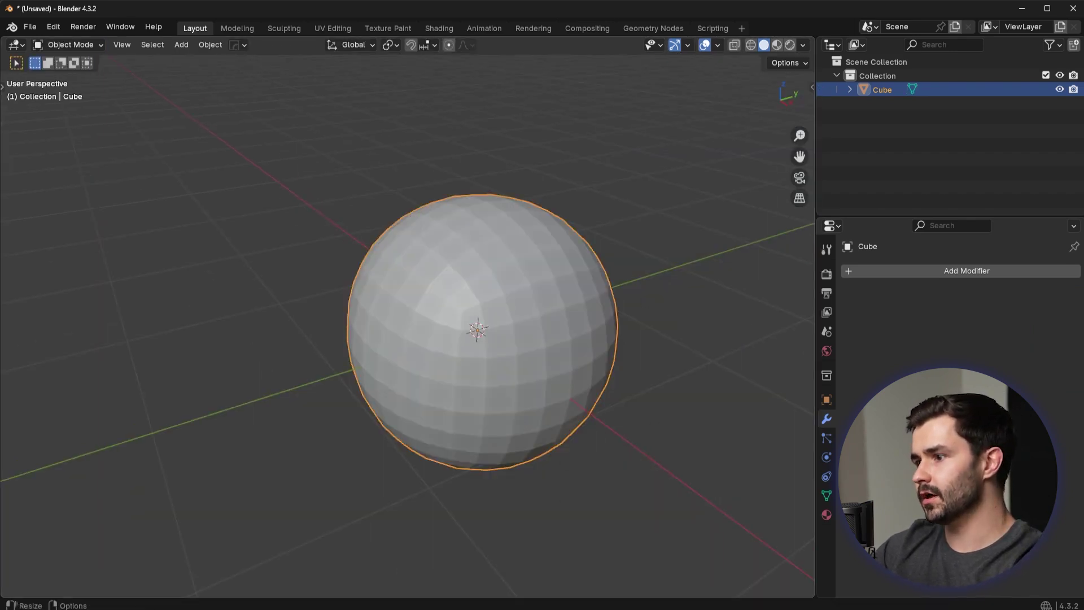
key("alt+Tab")
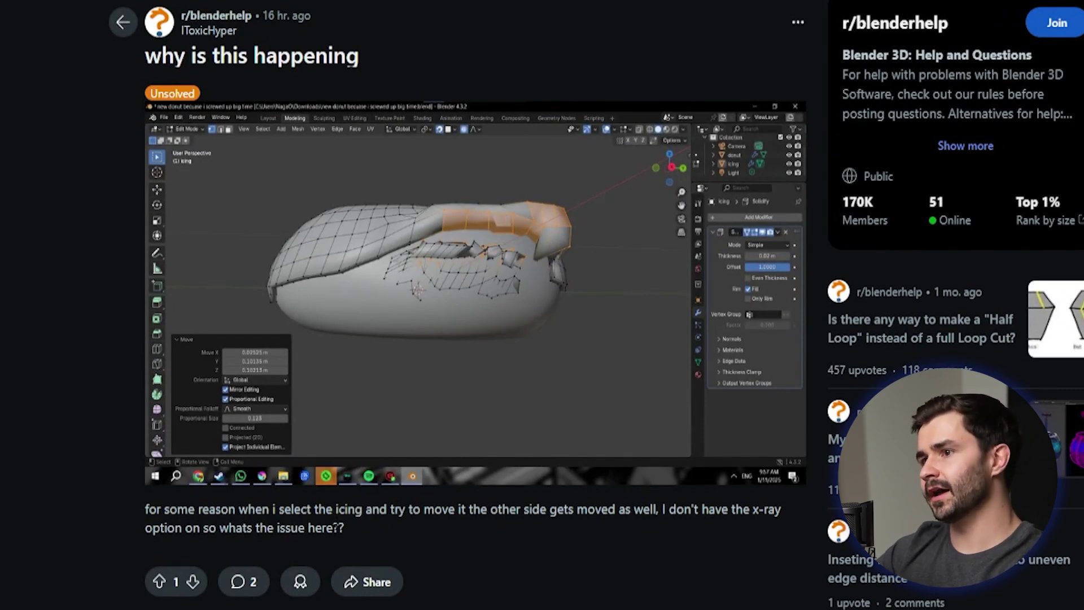
Open the icing screenshot in a new tab, then select the sphere's top face and grow the selection
left_click(411, 448)
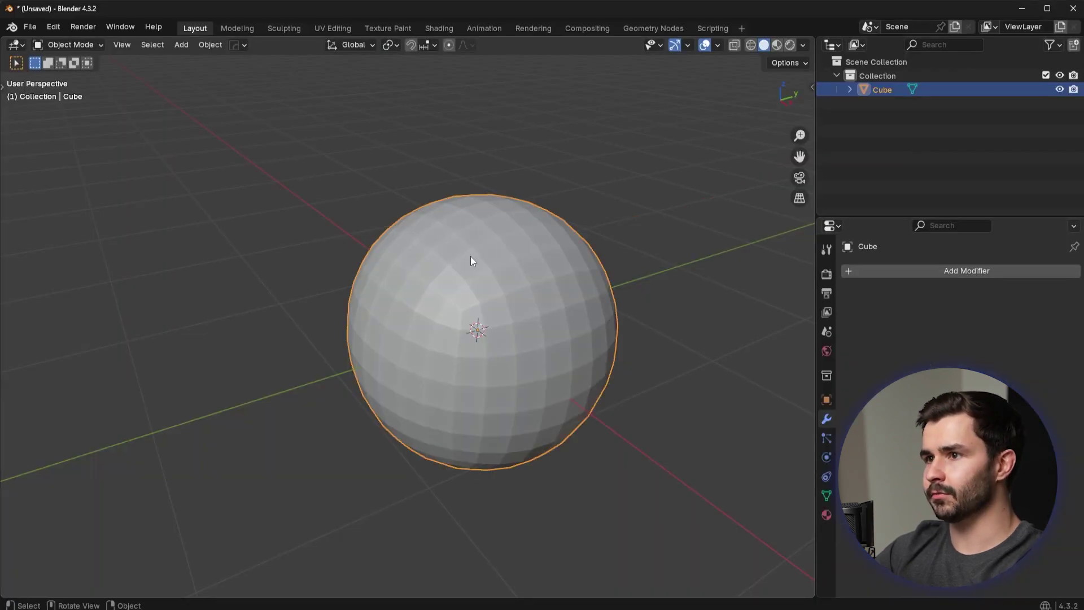
middle_click_drag(470, 256, 420, 336, "shift")
key("Tab")
left_click(410, 163)
middle_click_drag(410, 164, 469, 383)
key("ctrl+KP_Add")
key("ctrl+KP_Add")
key("ctrl+KP_Add")
key("ctrl+KP_Add")
key("ctrl+KP_Add")
key("ctrl+KP_Add")
key("ctrl+KP_Add")
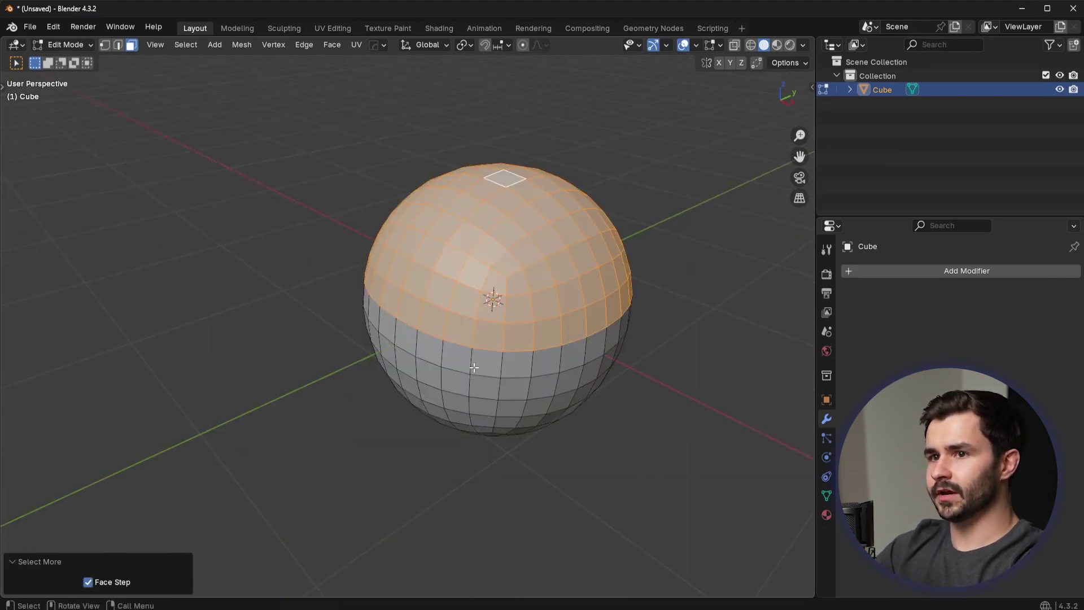
Duplicate the selected top faces and separate them into a new cap object, Cube.001
key("shift+d")
right_click(606, 282)
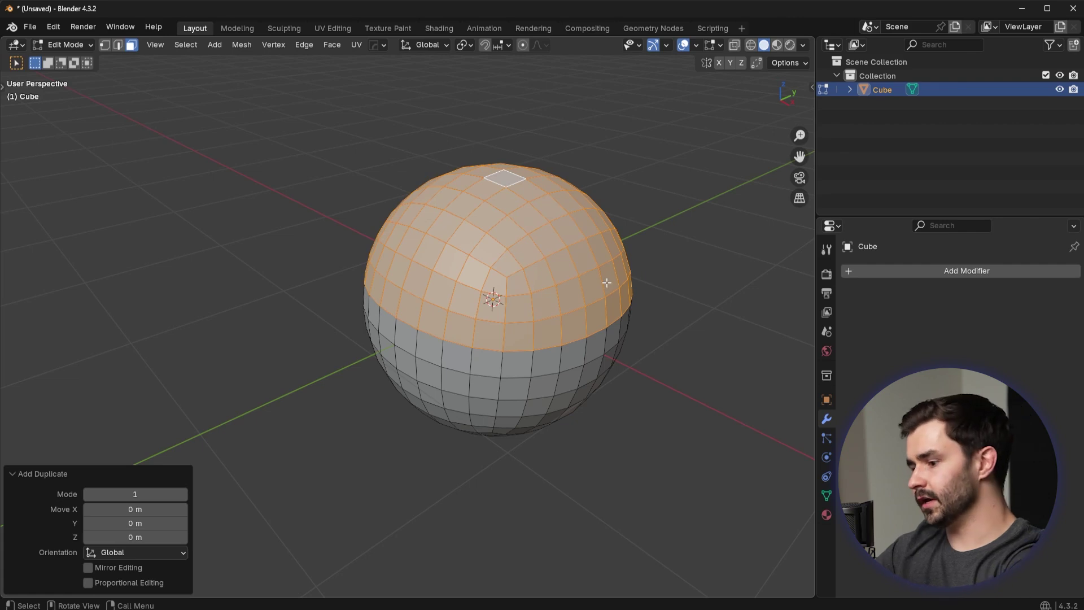
key("p")
left_click(607, 282)
key("Tab")
left_click(581, 250)
Add a Solidify modifier to the cap and apply it
right_click(696, 287)
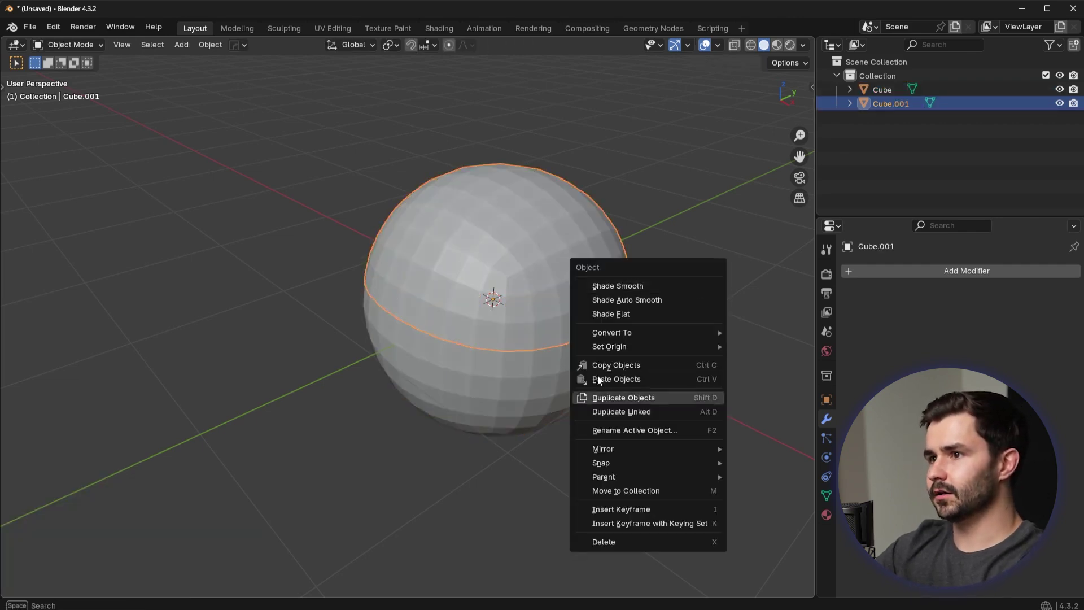
key("q")
mouse_move(556, 355)
left_click(665, 362)
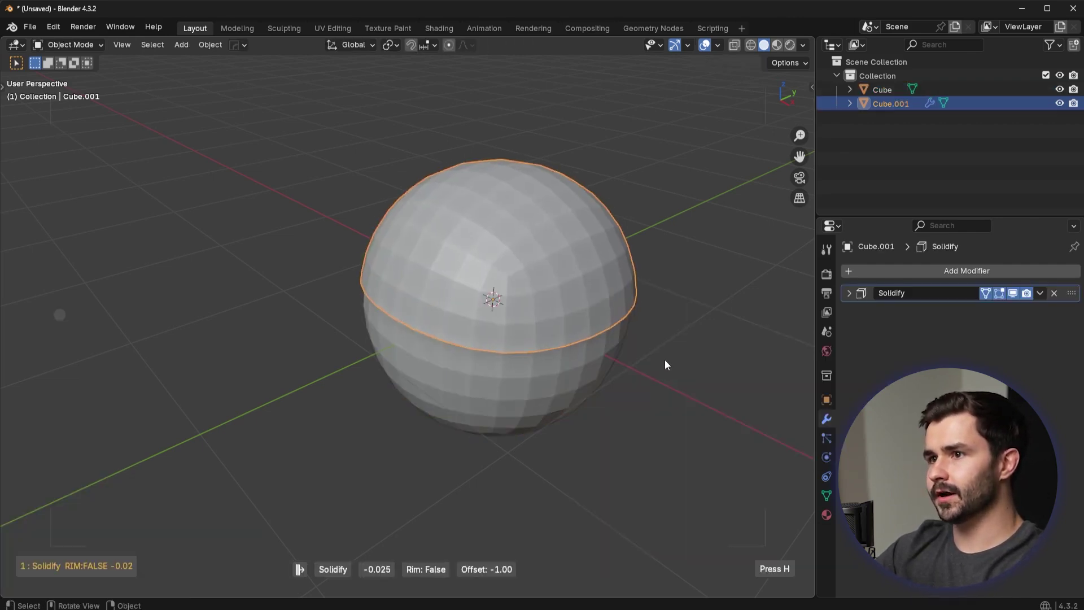
left_click(1041, 292)
left_click(891, 314)
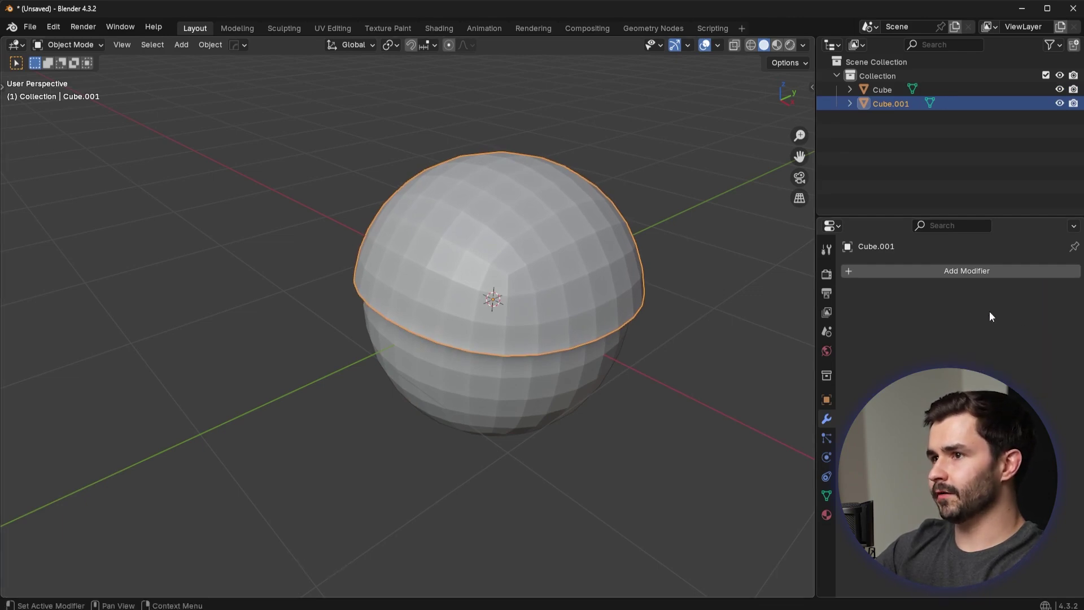
Try several proportional-editing moves on a cap rim vertex, cancelling each one
key("Tab")
middle_click_drag(649, 305, 555, 357)
key("g")
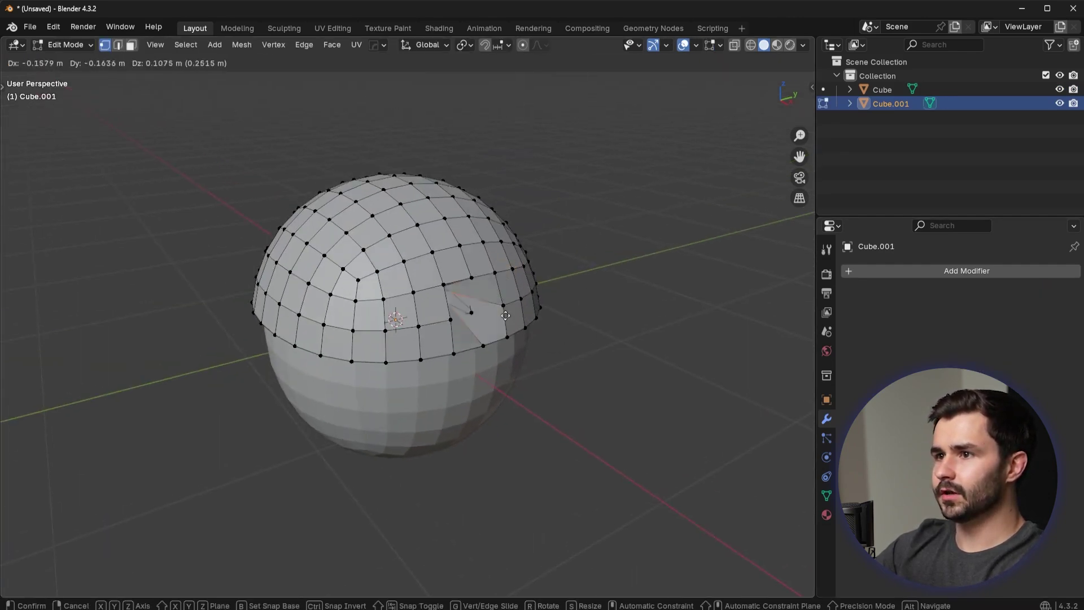
right_click(593, 350)
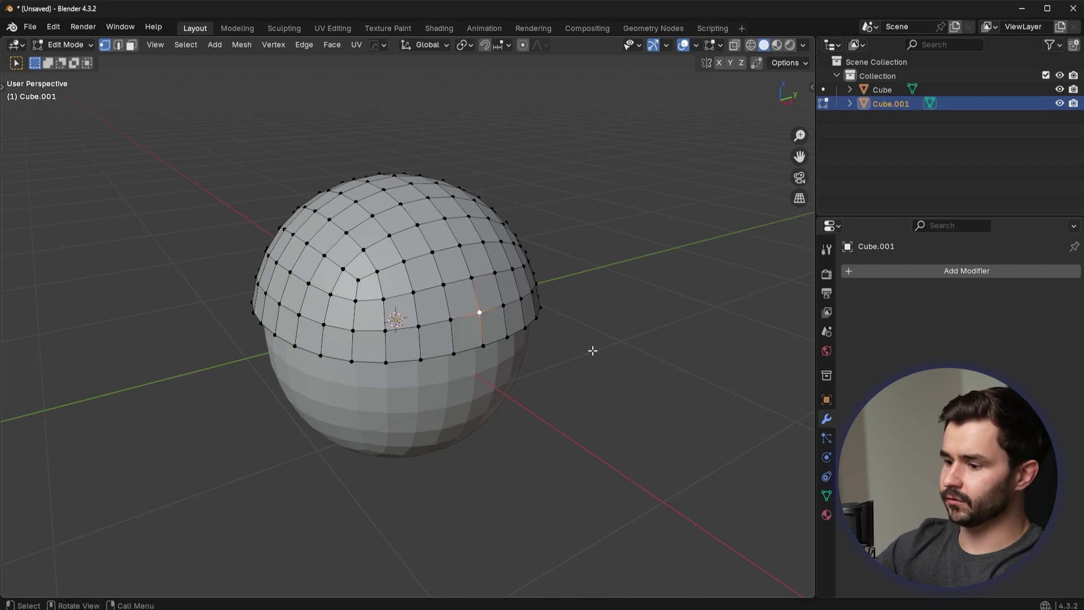
key("g")
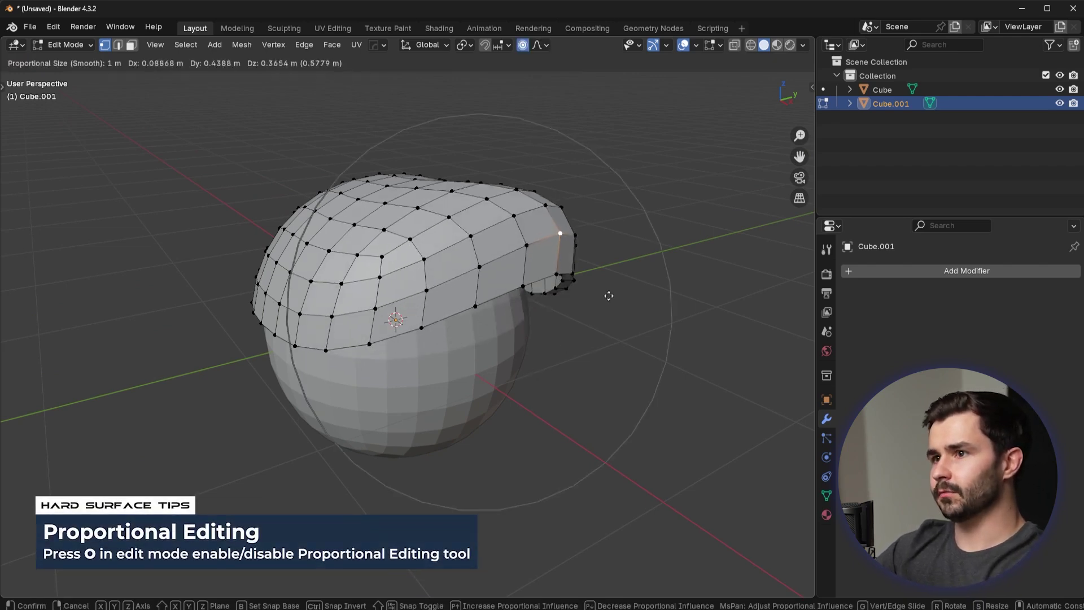
right_click(461, 348)
middle_click_drag(477, 313, 538, 340)
middle_click_drag(613, 354, 580, 365)
key("g")
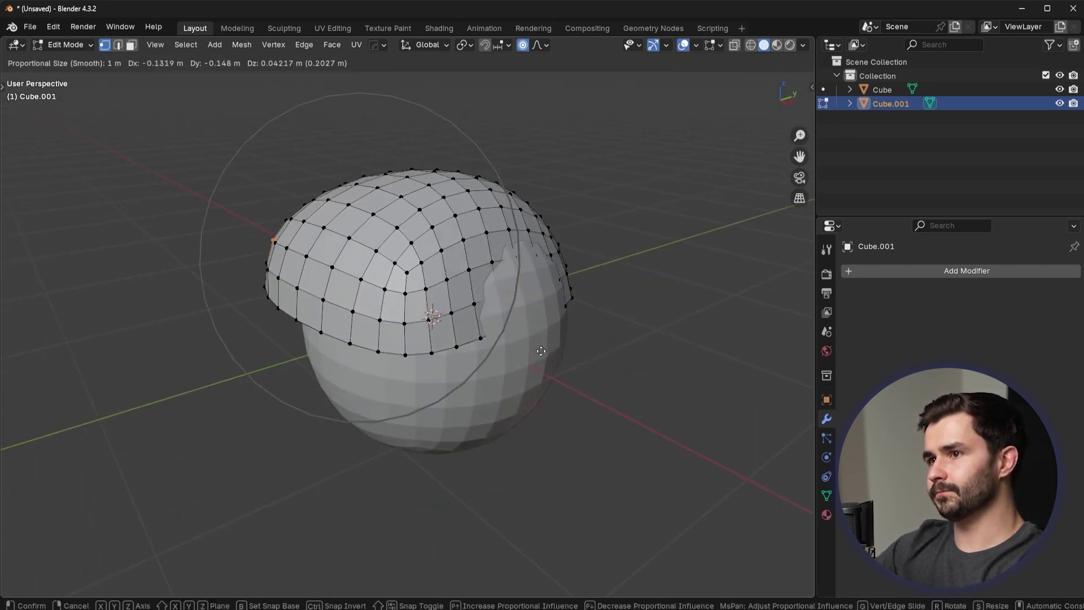
right_click(511, 316)
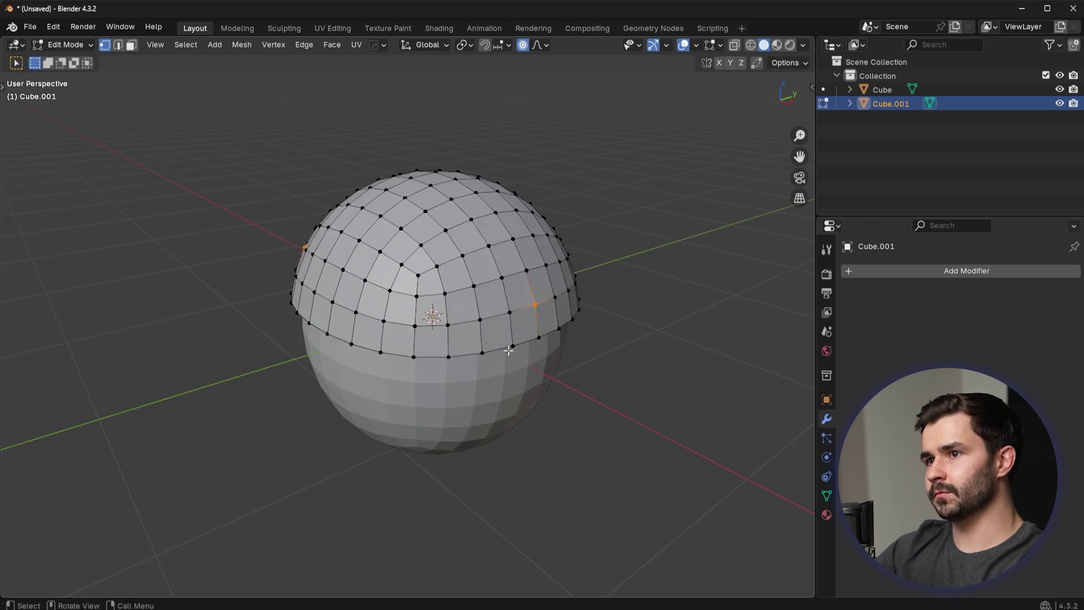
middle_click_drag(511, 316, 517, 312)
middle_click_drag(697, 313, 588, 305)
key("g")
right_click(532, 333)
Box-select part of the cap, then move it and rotate it 27.7° with proportional falloff
left_click_drag(506, 181, 649, 369)
middle_click_drag(648, 369, 571, 341)
key("g")
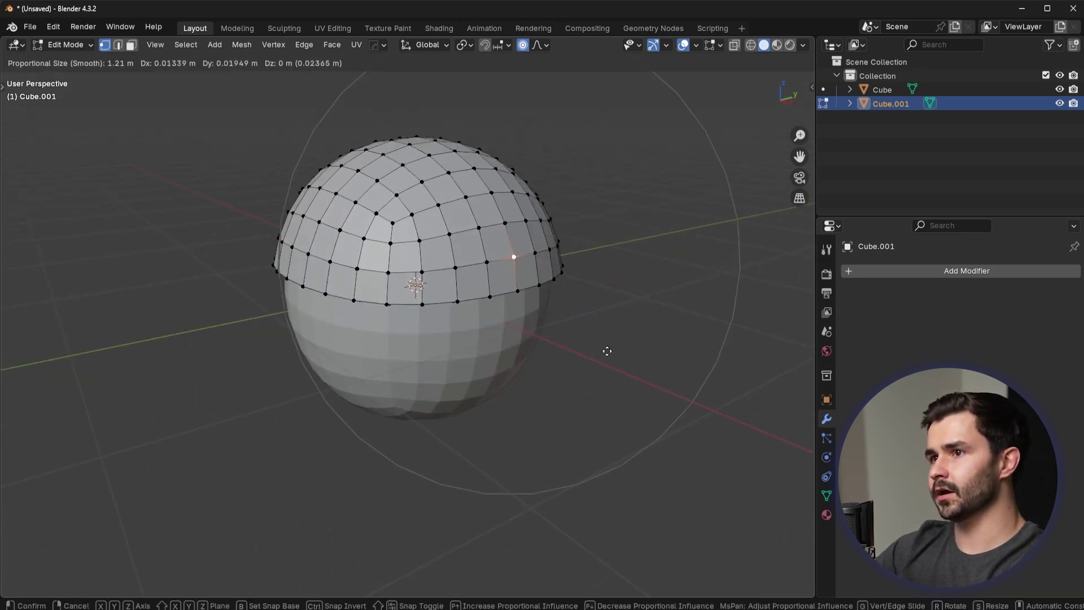
left_click(622, 324)
key("r")
left_click(622, 389)
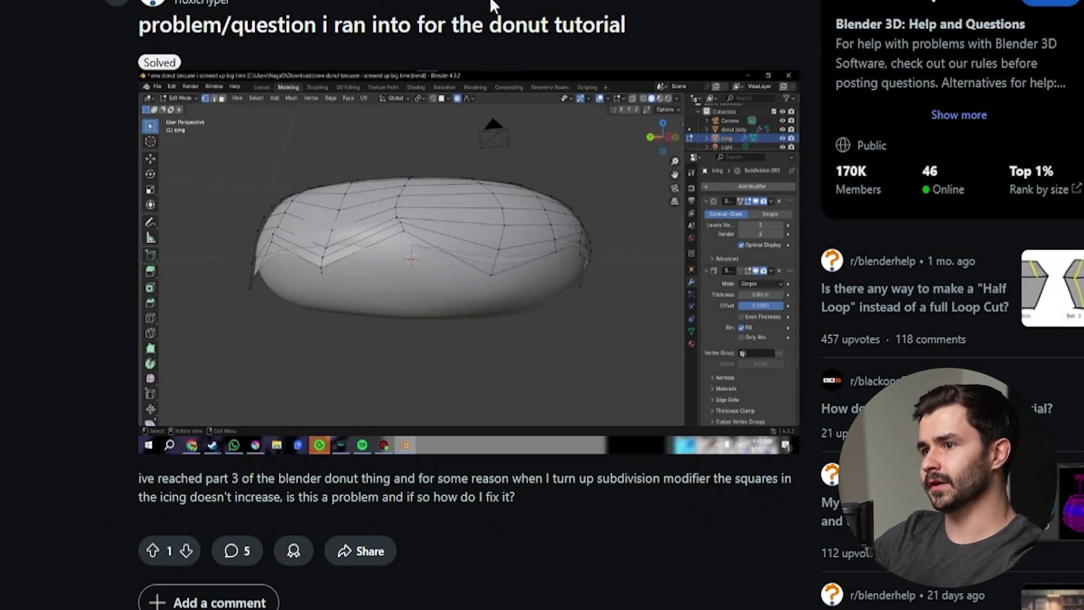
Open the donut-tutorial post's screenshot full size in its own tab
left_click(599, 217)
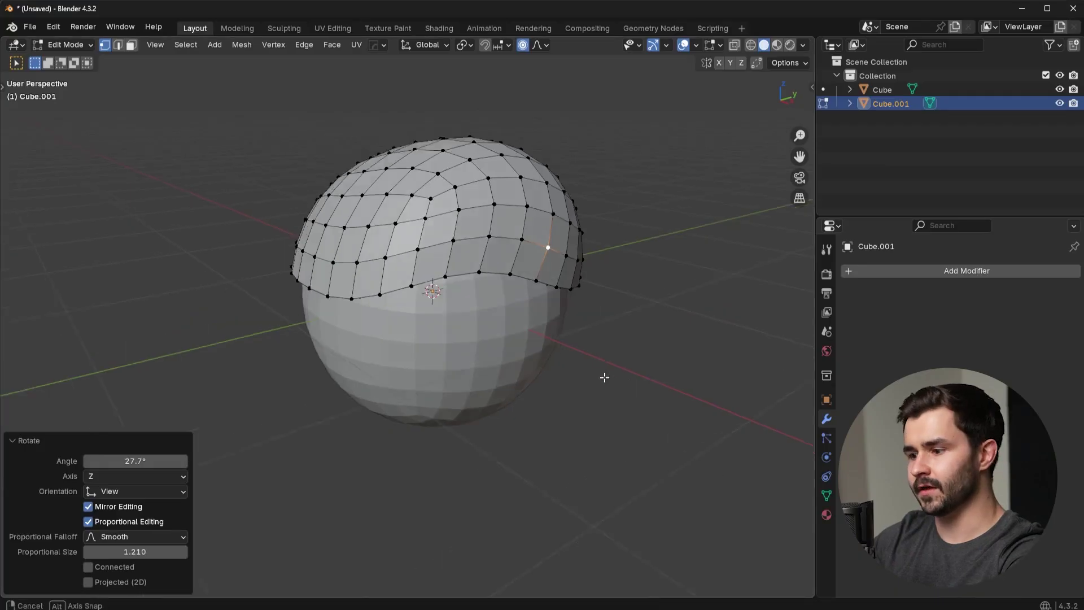
Return to object mode, select the sphere and give it a Subdivision Surface modifier
key("Tab")
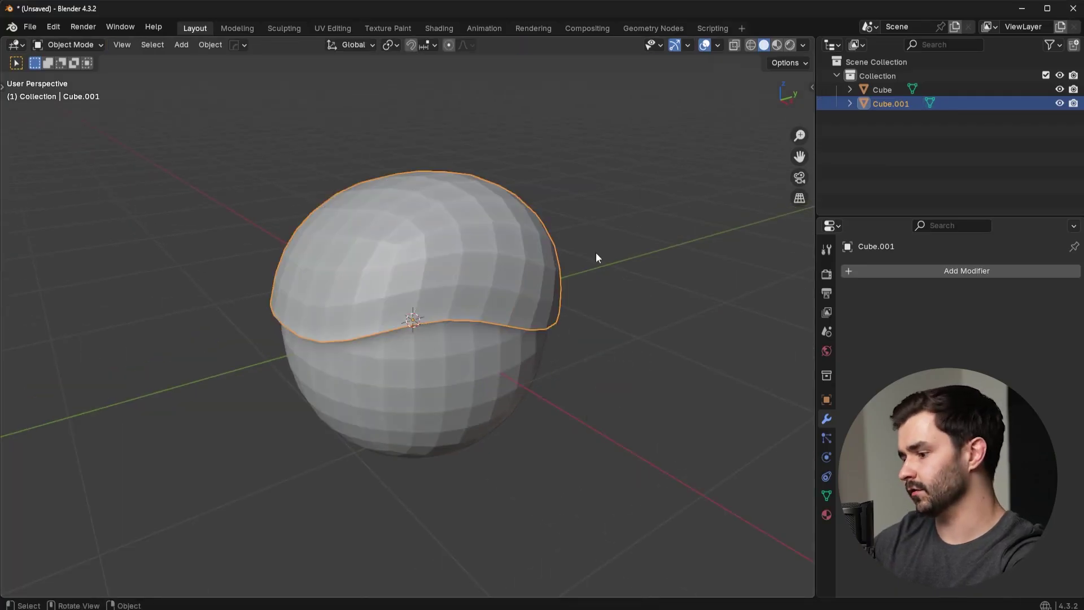
key("ctrl+n")
left_click(595, 252)
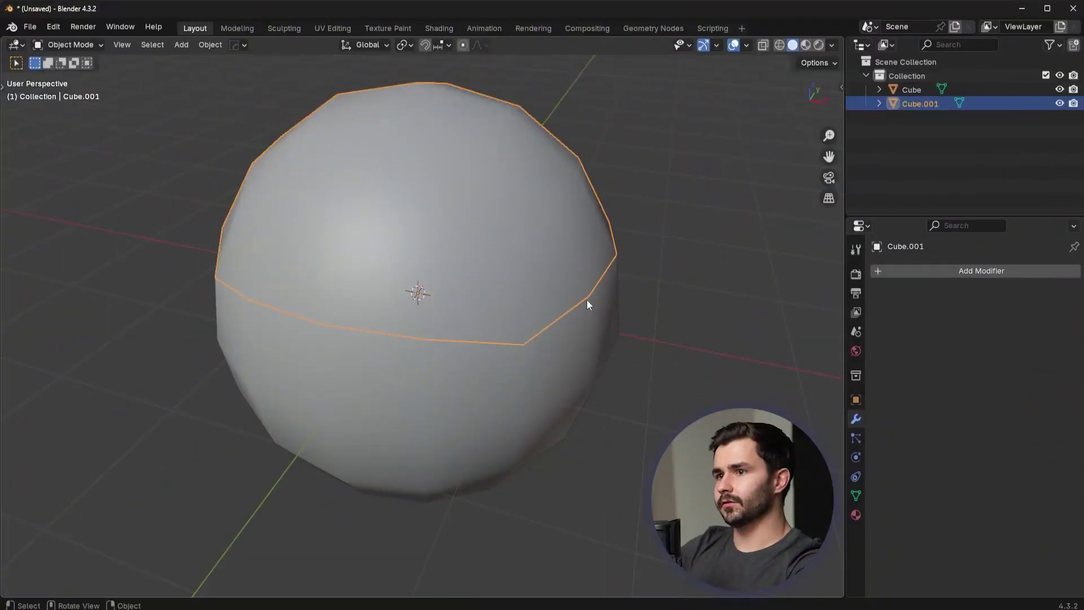
middle_click_drag(588, 300, 678, 218)
scroll(560, 273, "down", 3)
scroll(584, 314, "up", 2)
left_click(565, 331)
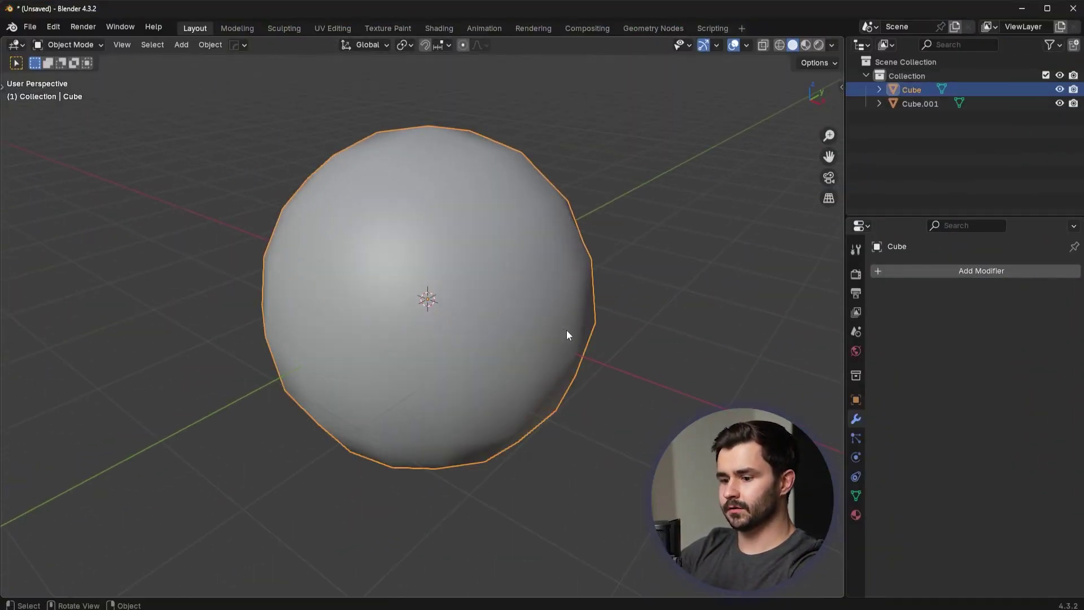
key("ctrl+1")
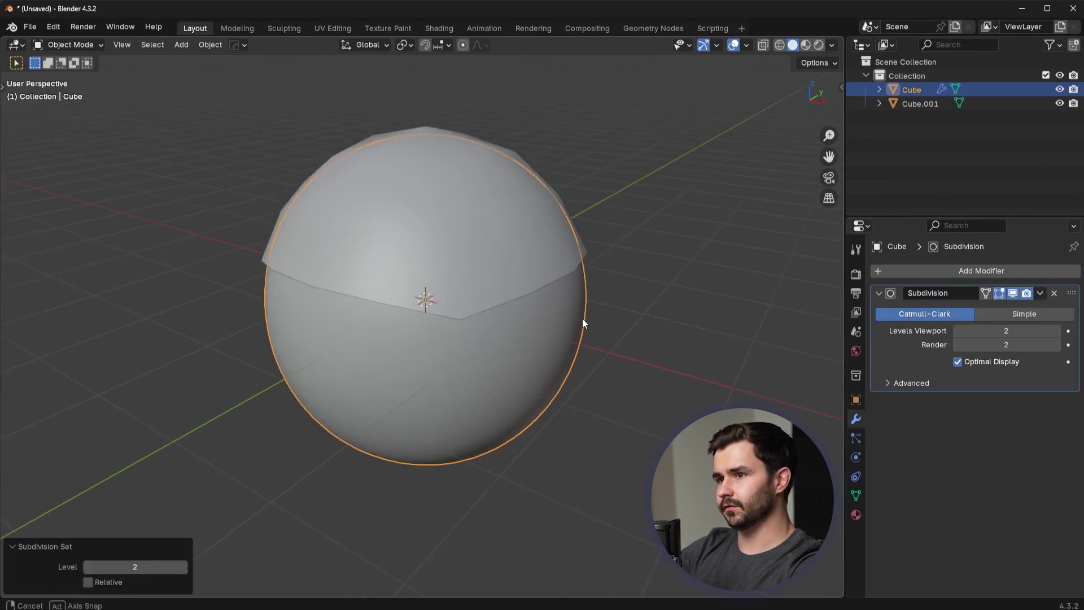
Give the cap a Solidify modifier followed by a level-2 Subdivision Surface
left_click(496, 222)
mouse_move(620, 274)
middle_mouse_down()
mouse_move(649, 252)
mouse_move(633, 264)
middle_mouse_up()
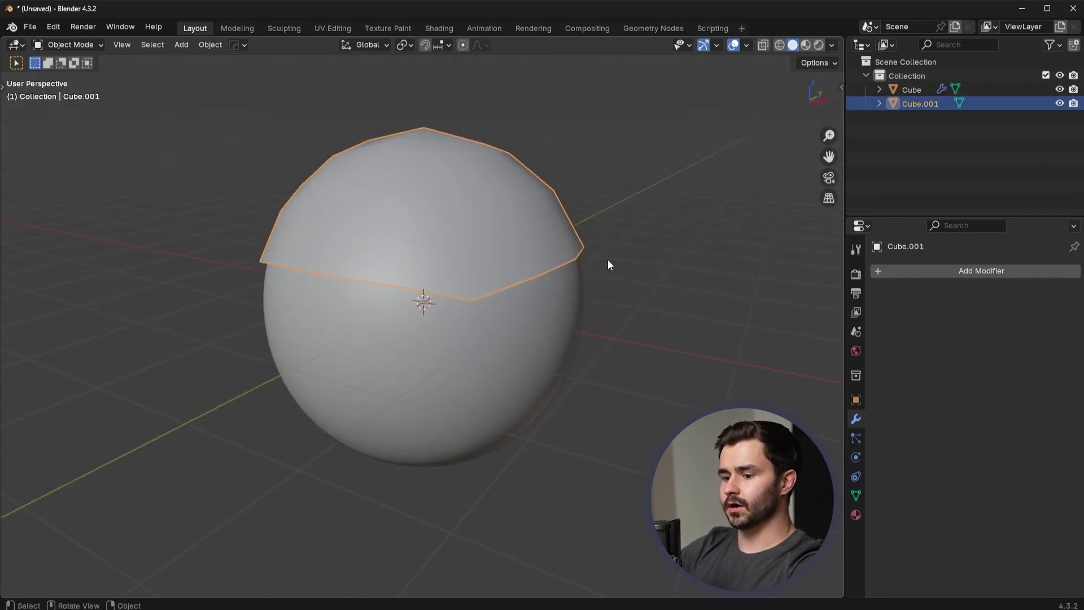
key("q")
left_click(709, 270)
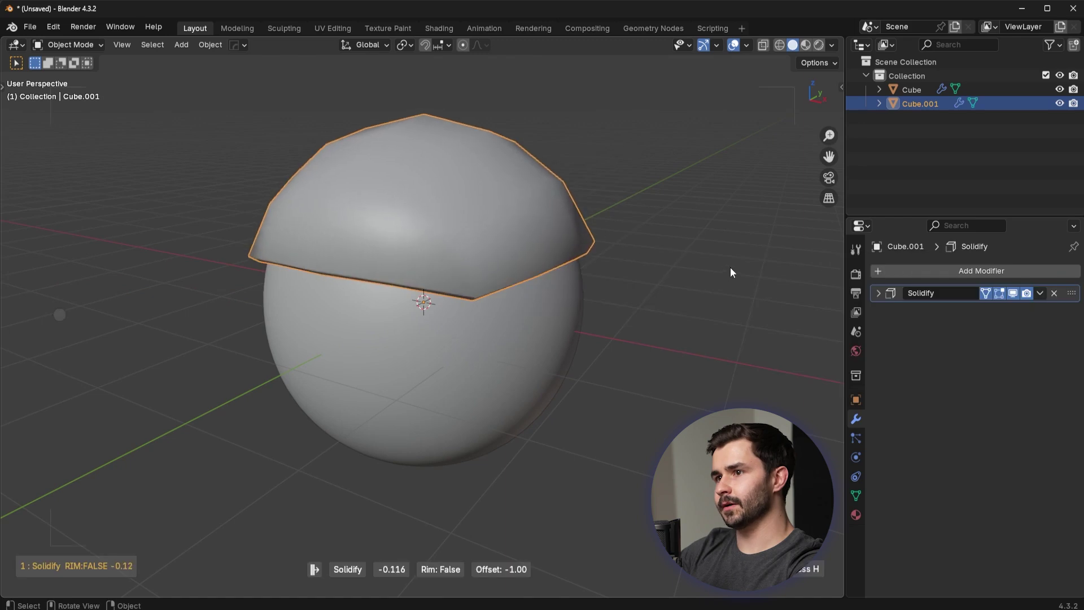
left_click(734, 270)
middle_click_drag(650, 304, 706, 277)
right_click(706, 274)
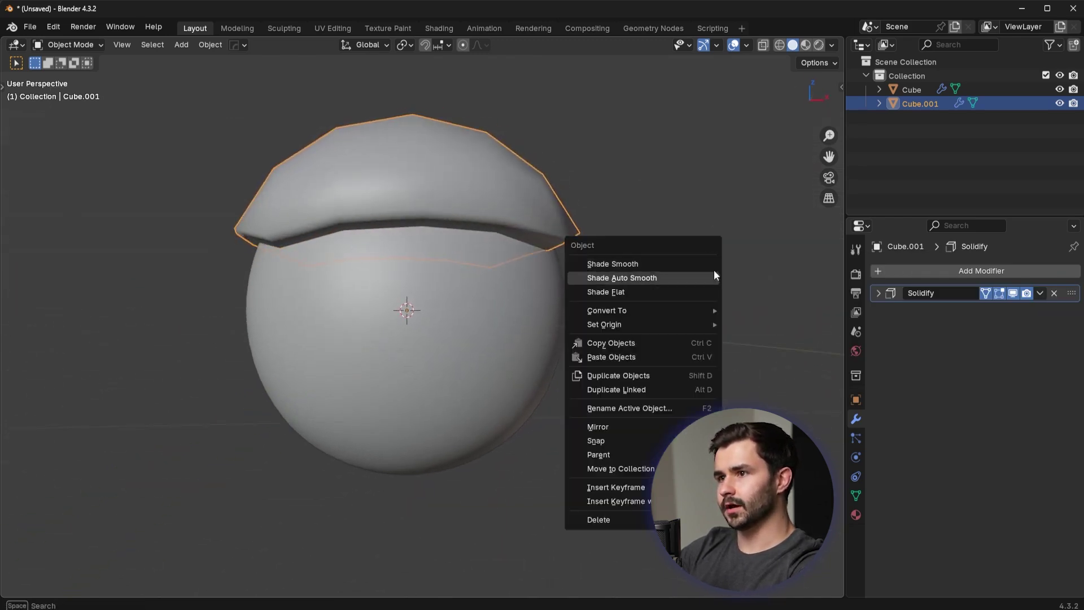
key("ctrl+2")
Toggle the cap's Subdivision and Solidify viewport display to compare, with wireframe edges shown
middle_click_drag(680, 198, 666, 251)
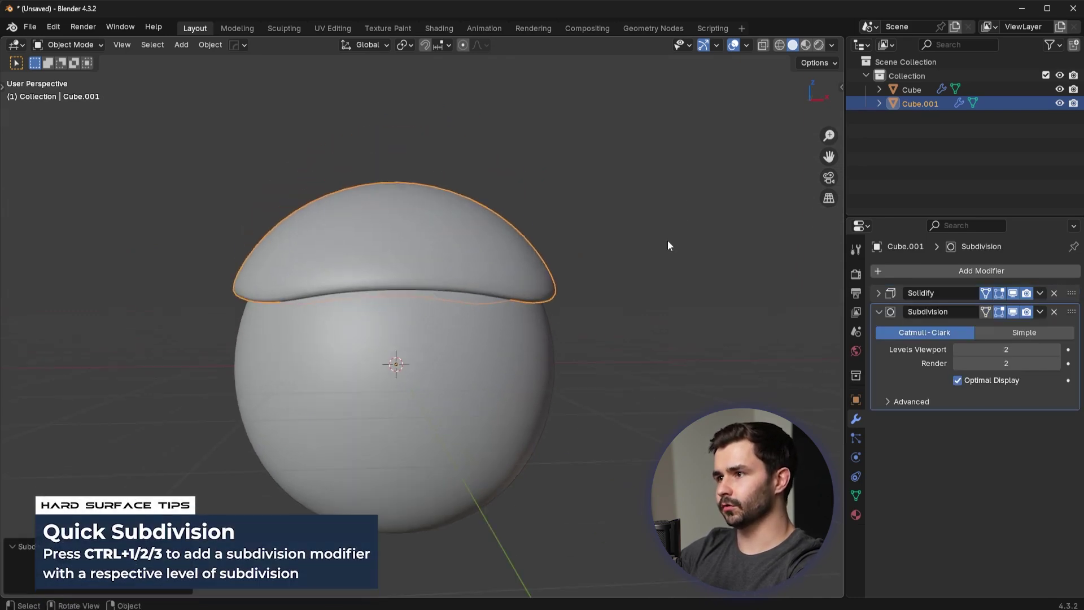
left_click(1013, 312)
left_click(1014, 292)
scroll(619, 314, "up", 3)
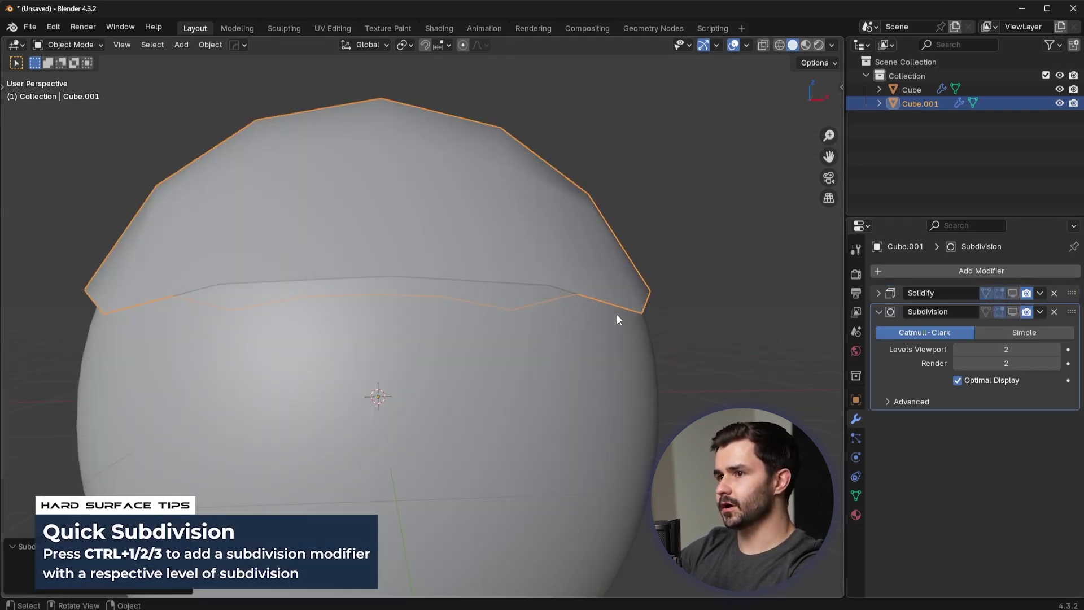
left_click(1013, 294)
scroll(639, 334, "down", 2)
key("ctrl+2")
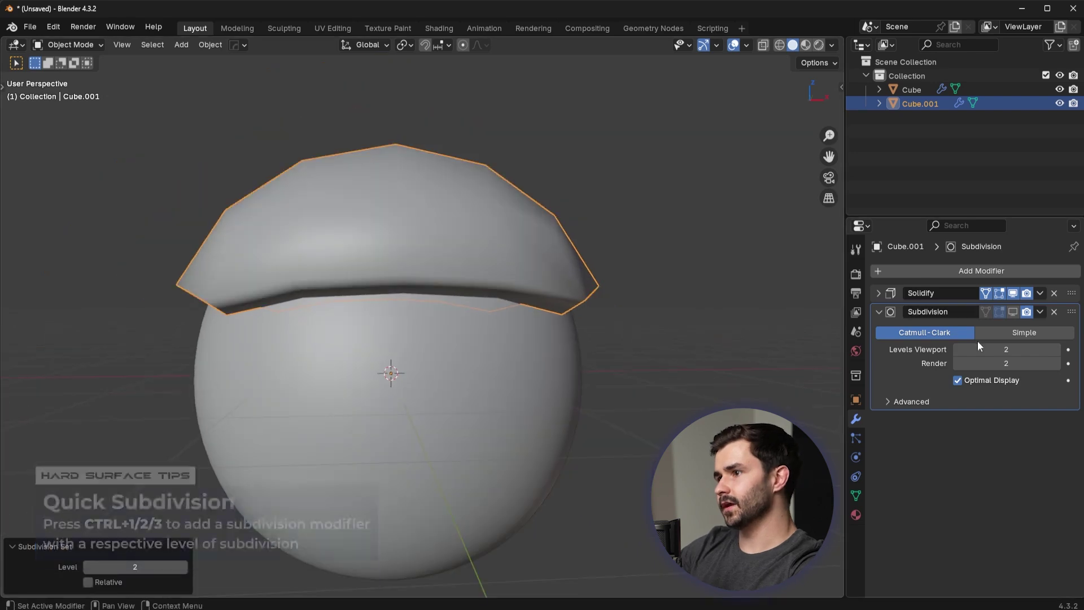
left_click(1014, 311)
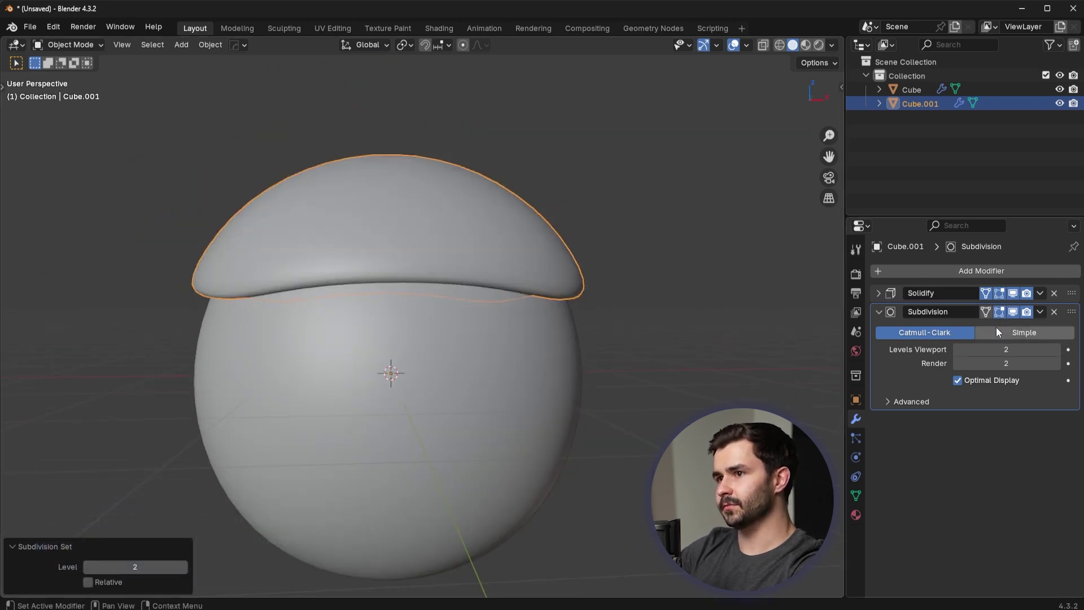
left_click(1013, 312)
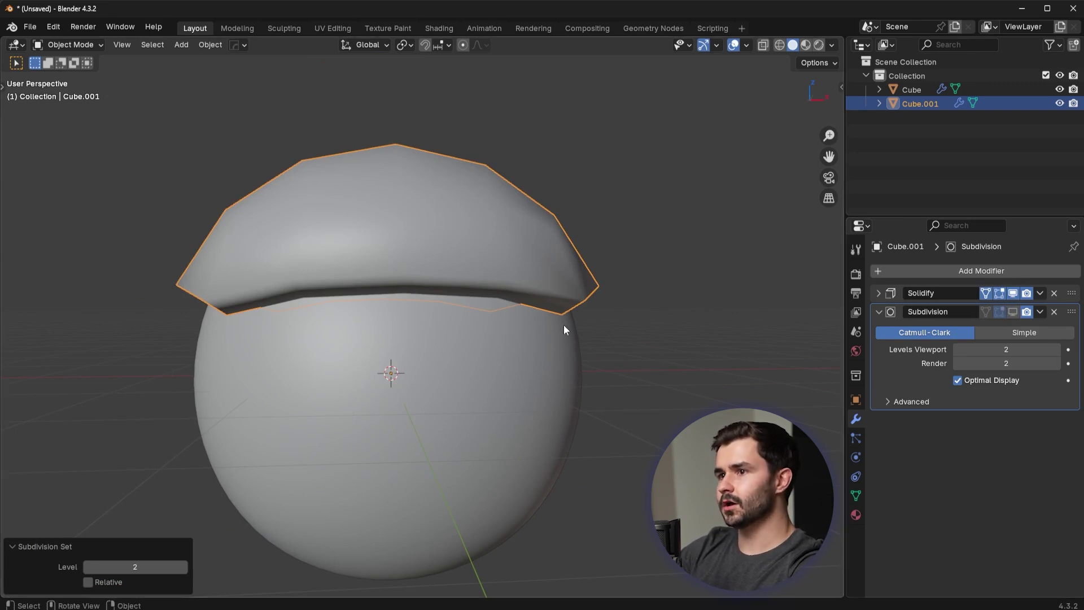
right_click(563, 325)
left_click(501, 316)
scroll(493, 282, "up", 3)
left_click(1013, 312)
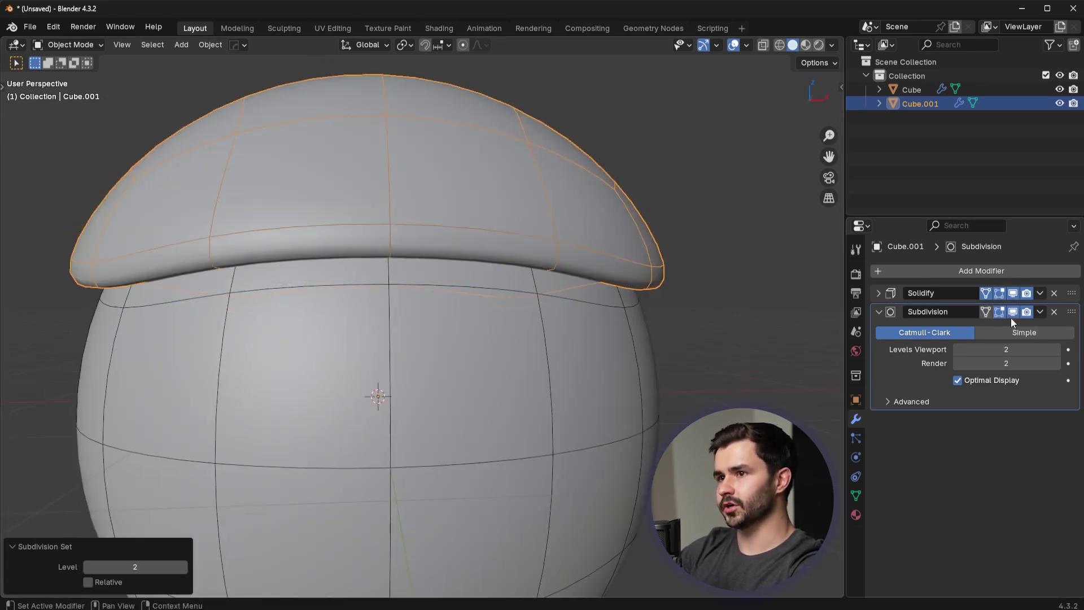
scroll(537, 327, "down", 5)
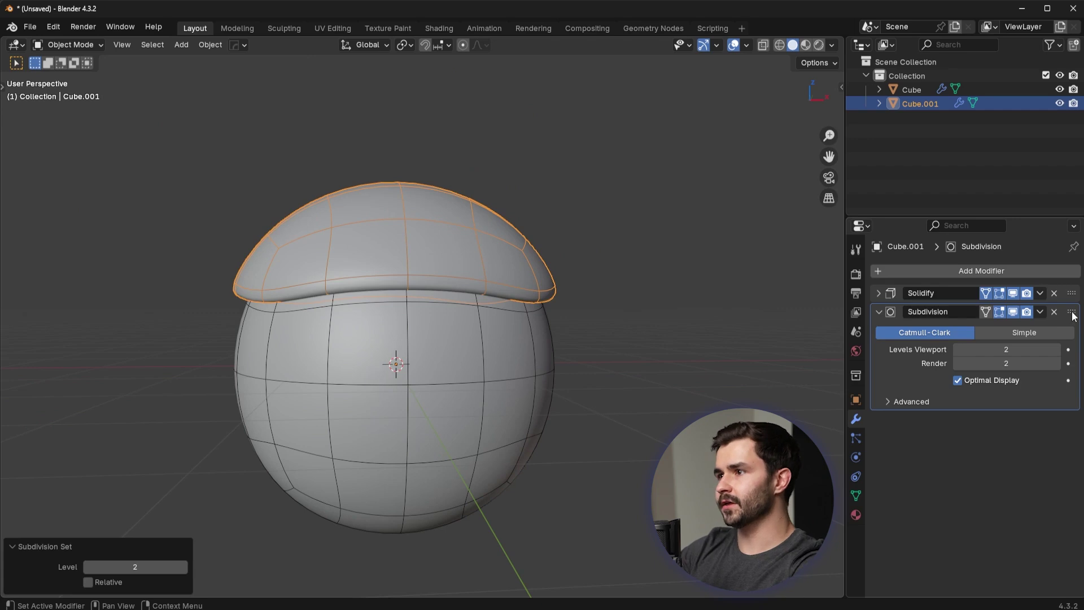
Drag Subdivision above Solidify in the cap's modifier stack and hide its viewport effect
left_click_drag(1073, 314, 1073, 293)
middle_click_drag(553, 313, 582, 306)
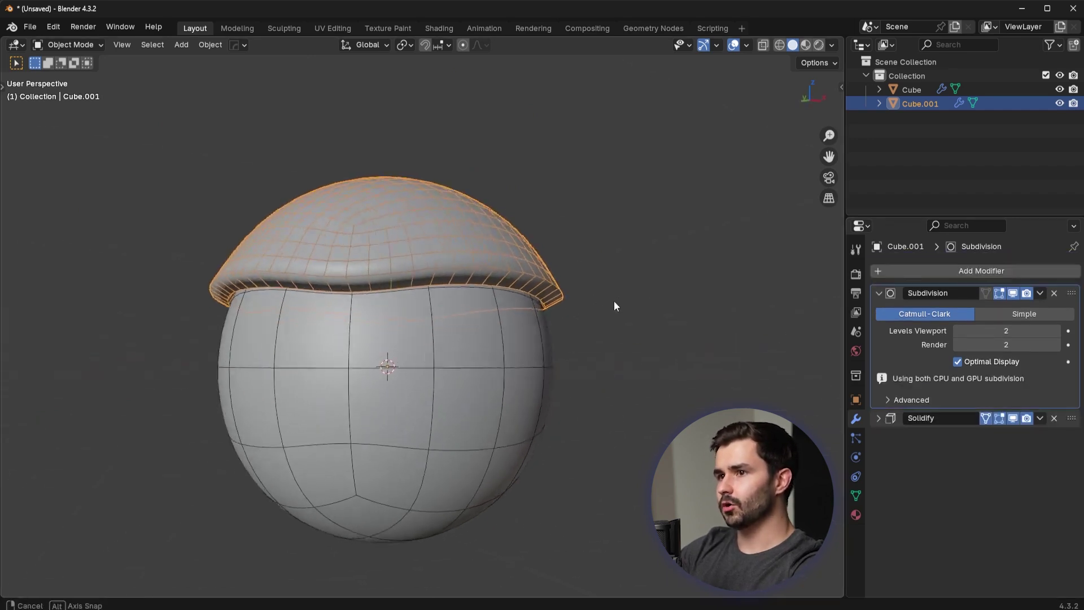
middle_click_drag(609, 309, 621, 309)
left_click(1013, 293)
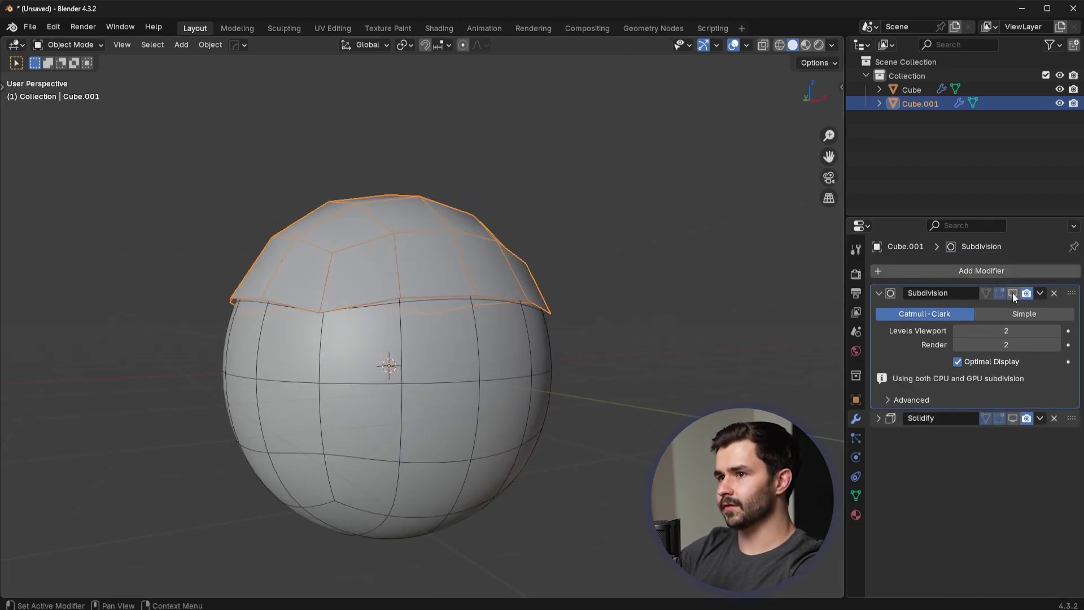
scroll(612, 341, "up", 5)
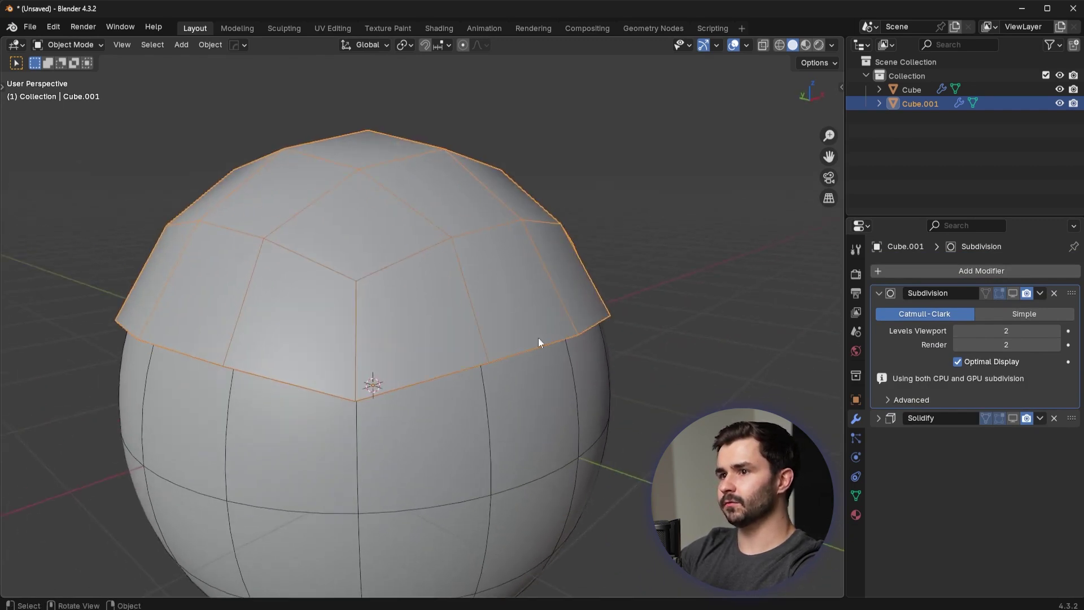
Raise the cap briefly, undo it, and re-enable the Subdivision and Solidify viewport display
key("g")
left_click(571, 265)
scroll(571, 265, "down", 3)
middle_click_drag(571, 265, 516, 273)
key("ctrl+z")
left_click(1014, 293)
middle_click_drag(563, 383, 613, 334)
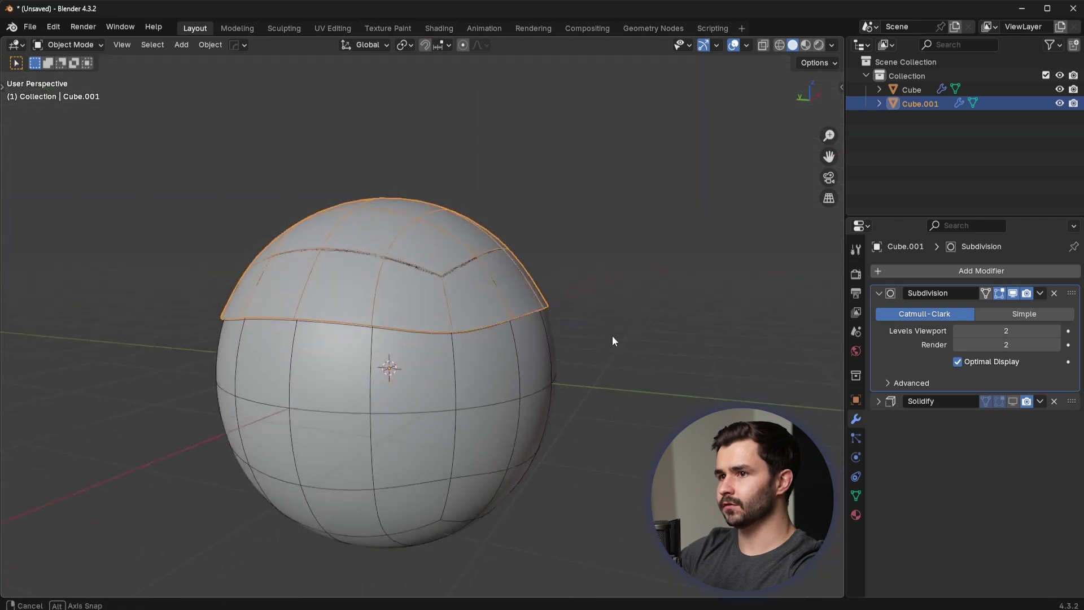
left_click(1010, 402)
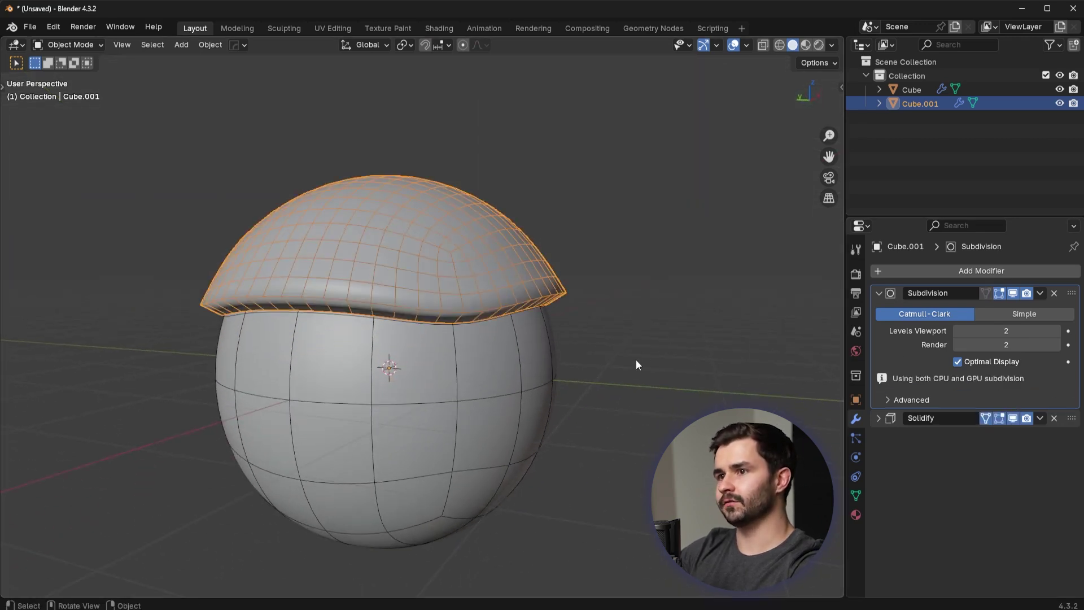